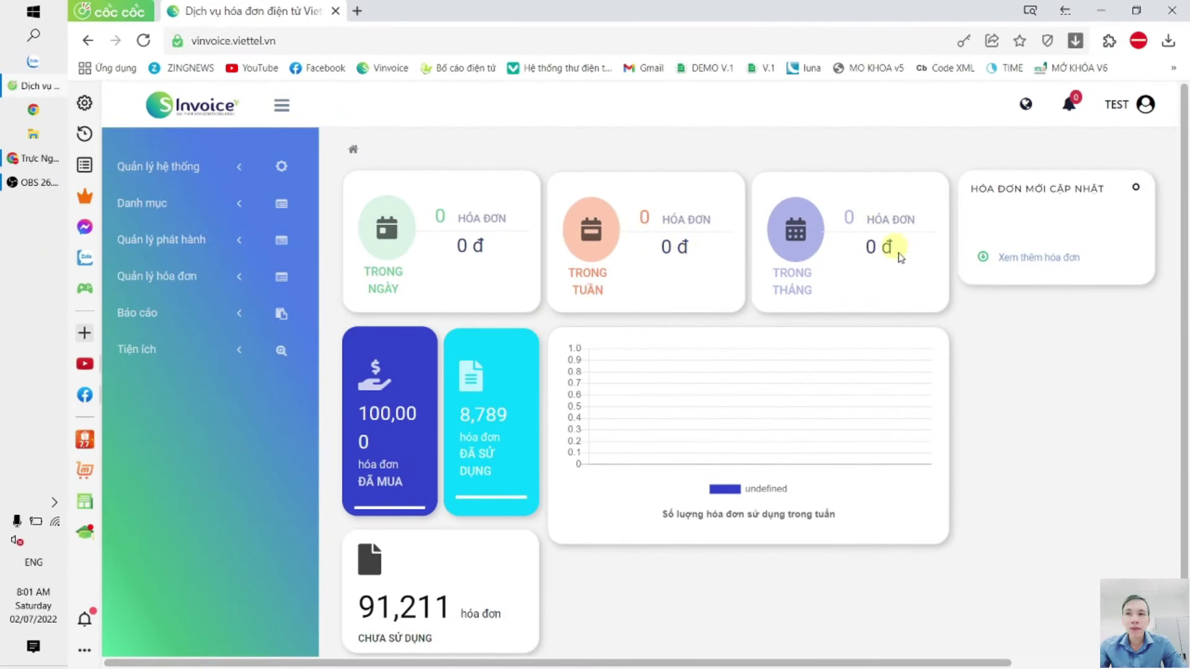
Step: Open Cấu hình doanh nghiệp from the Quản lý hệ thống sidebar section
left_click(298, 39)
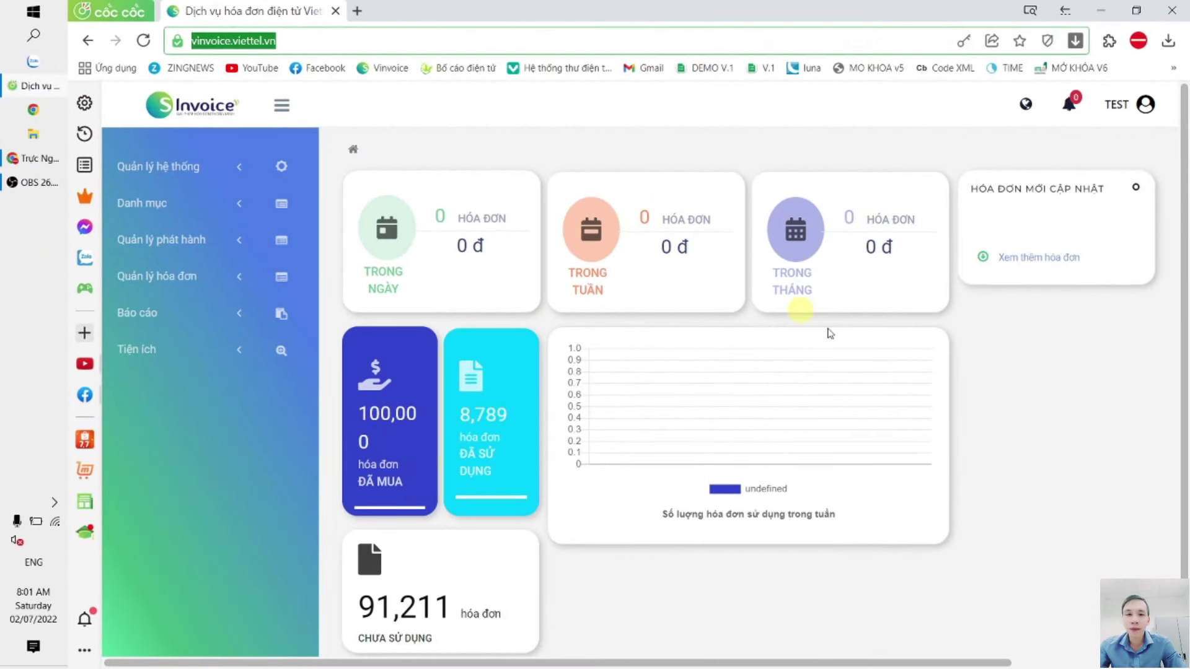
left_click(1042, 318)
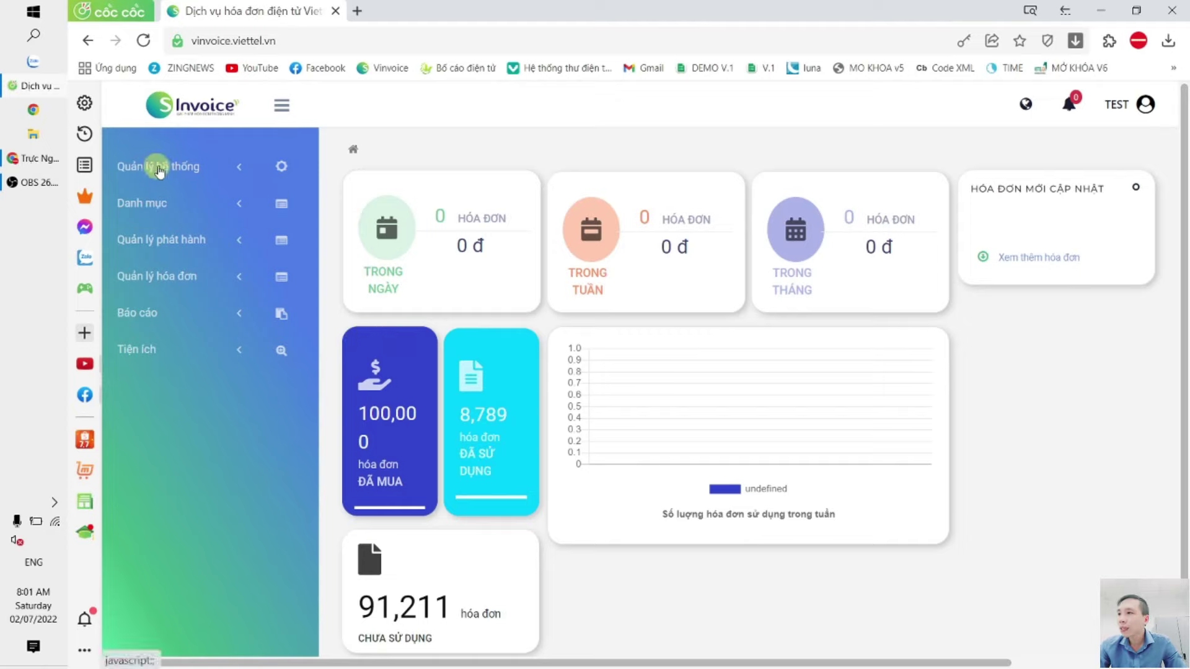
left_click(194, 171)
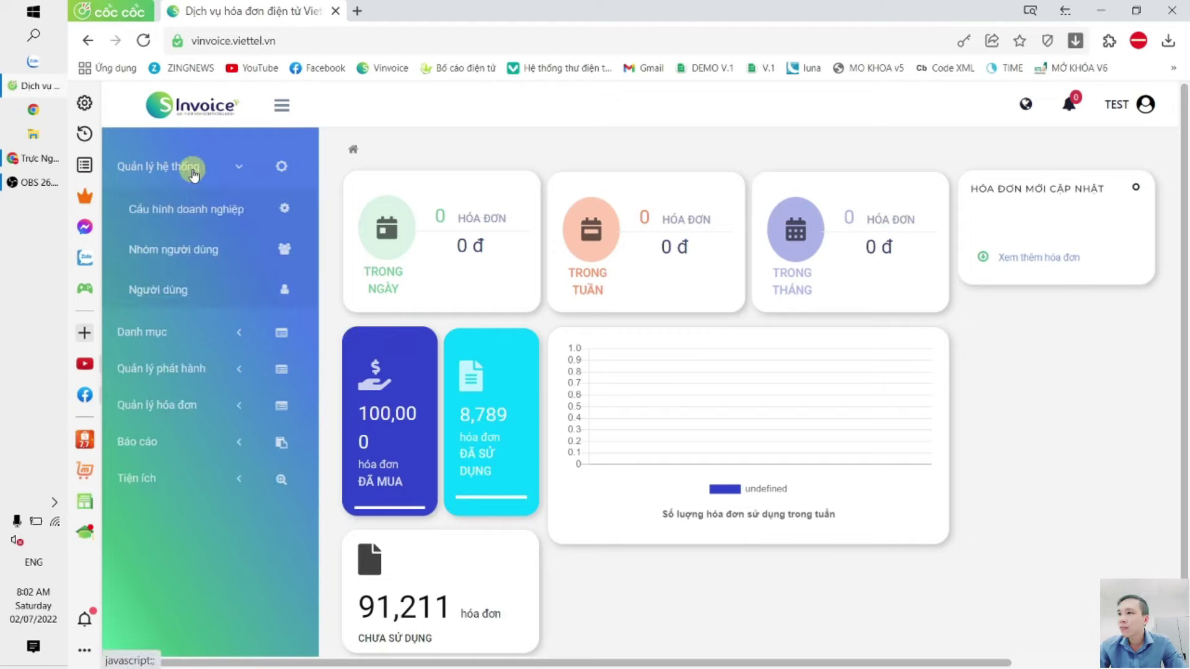
left_click(267, 214)
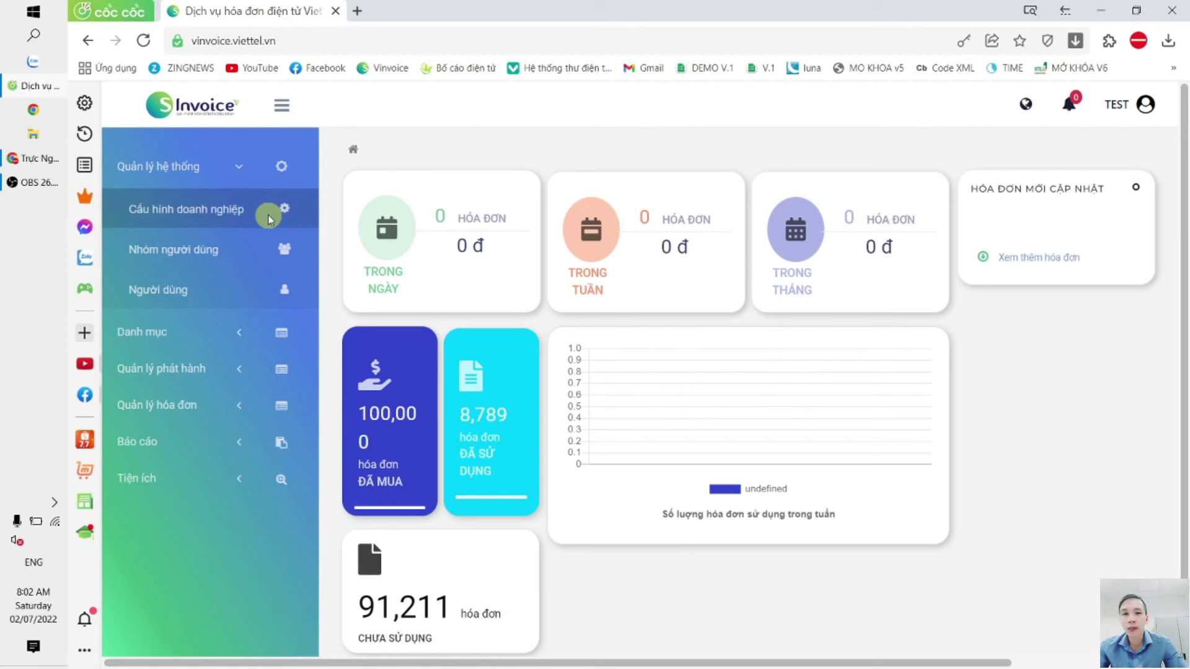
left_click(270, 218)
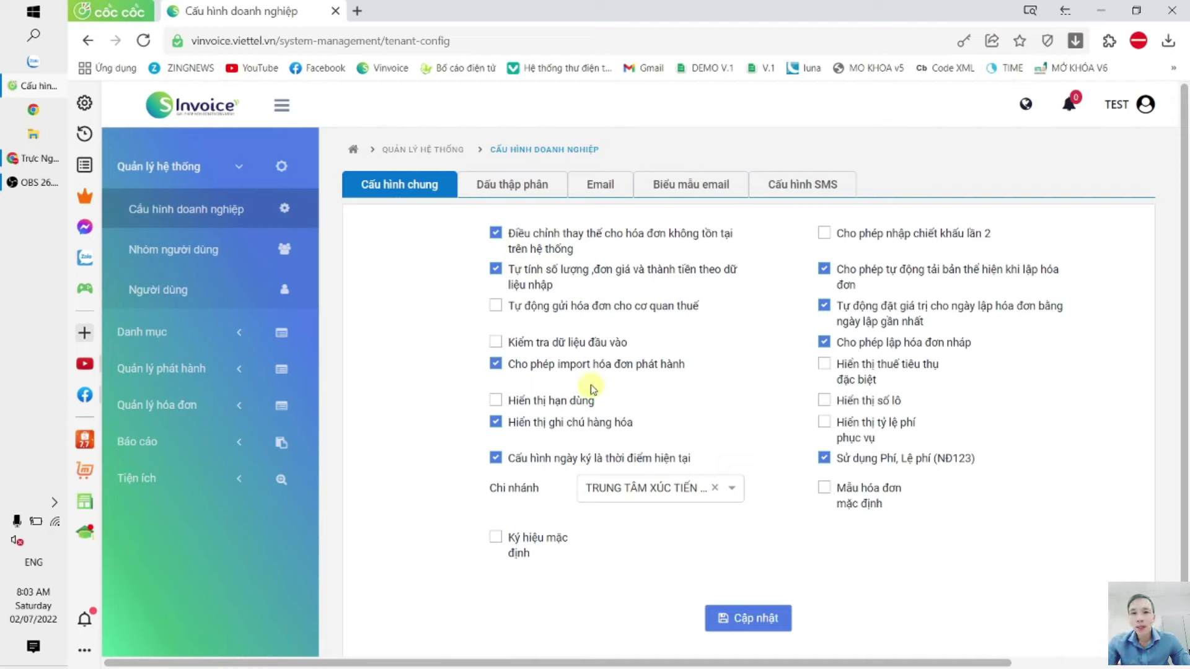
Step: Keep adjustment/replacement for invoices not in the system enabled and save the general configuration
left_click(497, 234)
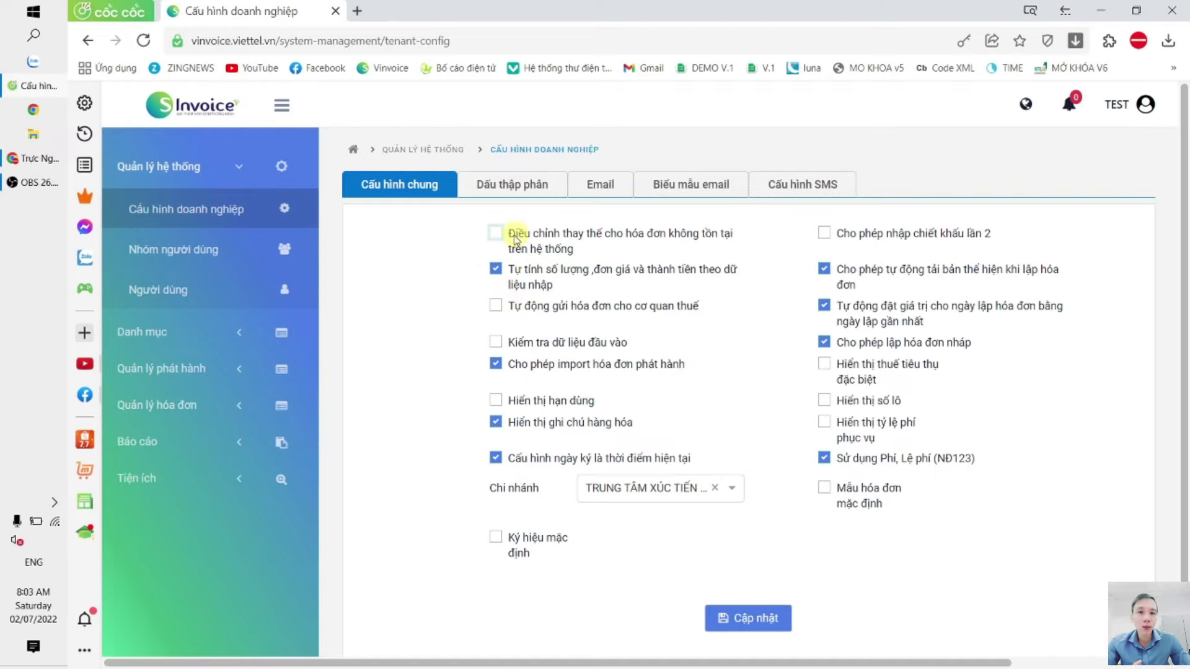
left_click(495, 233)
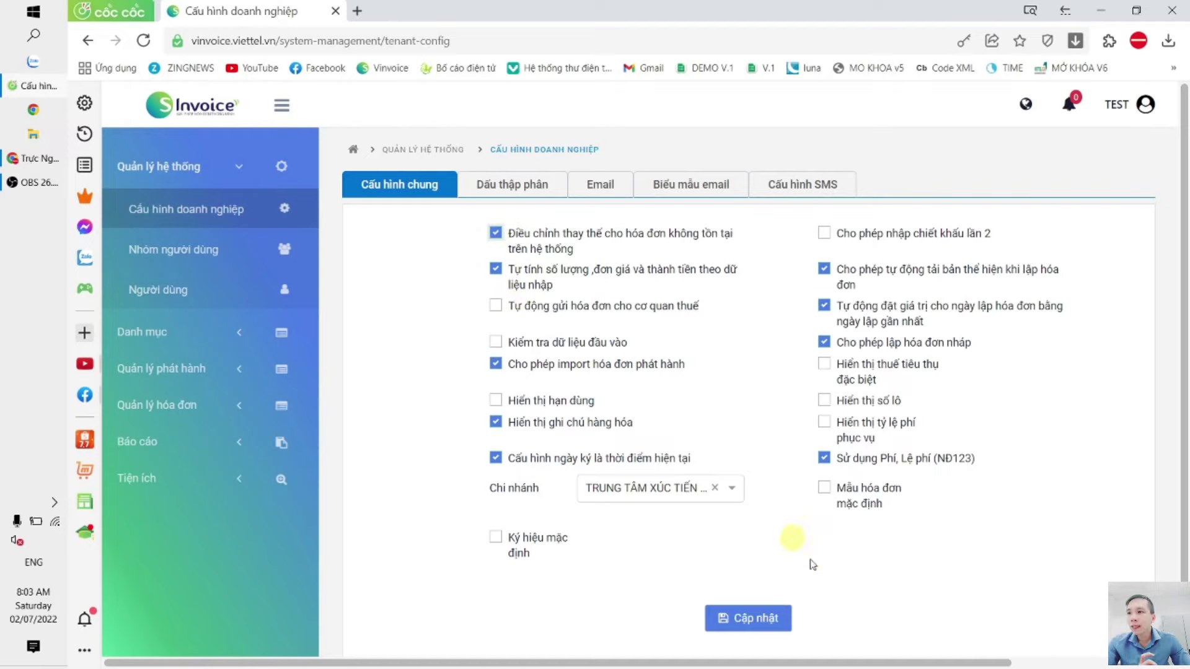
left_click(769, 623)
left_click(785, 428)
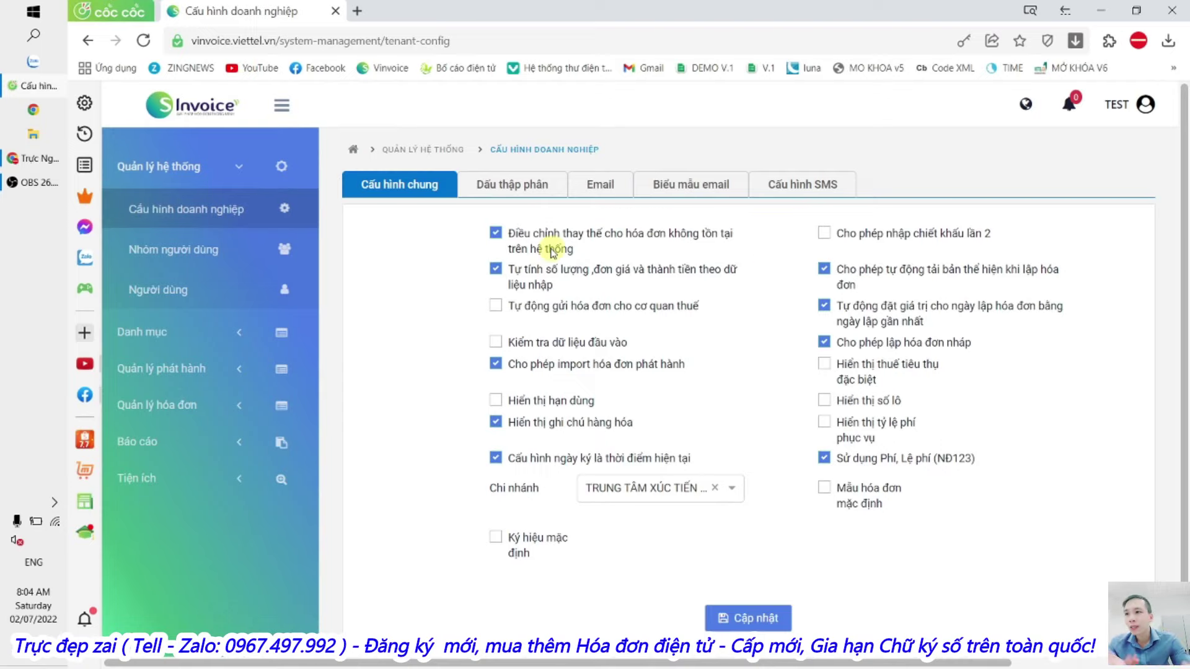
Step: Save the configuration again, then expand the issuance and invoice management sections
left_click(785, 615)
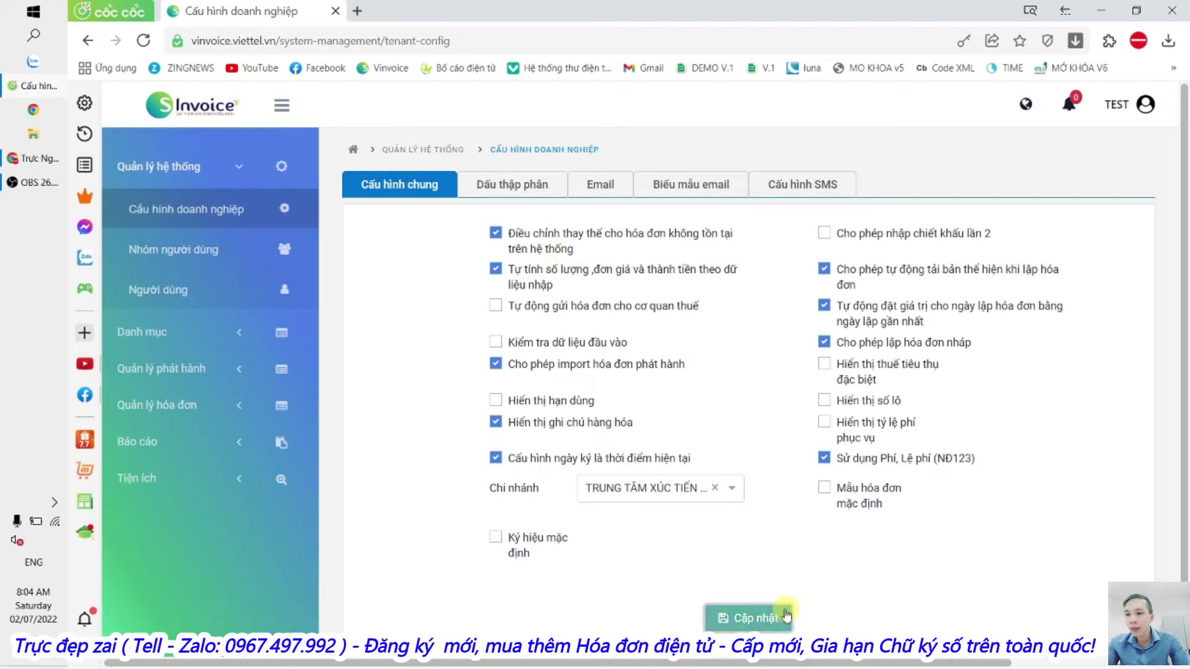
left_click(784, 427)
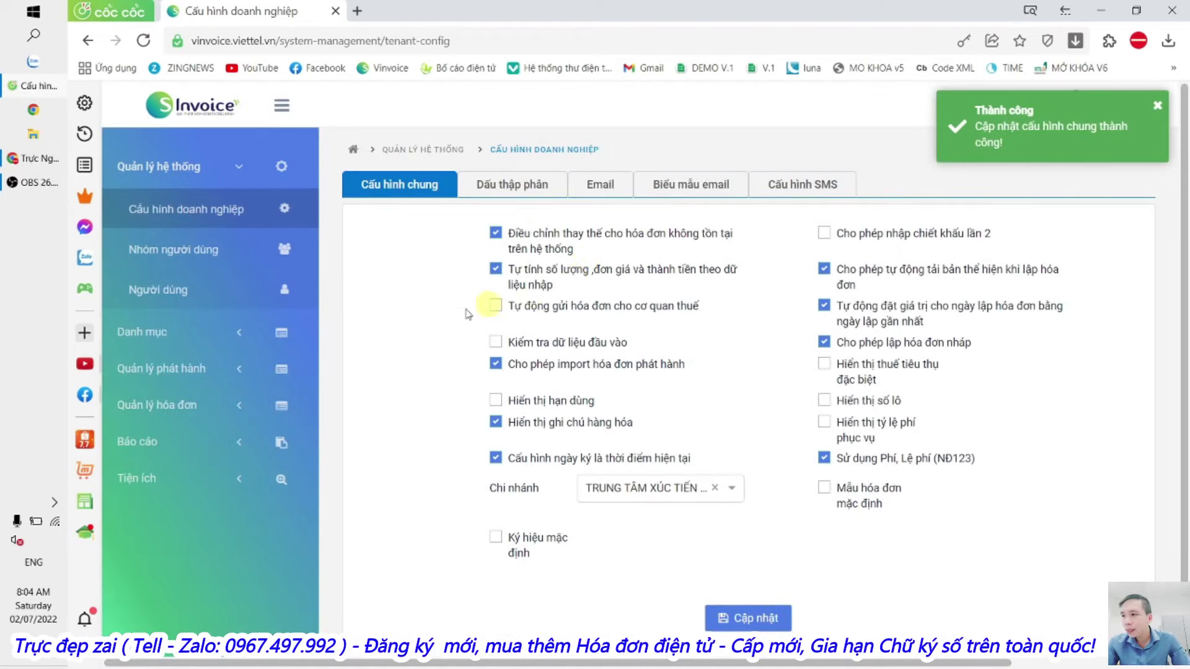
left_click(167, 369)
left_click(158, 424)
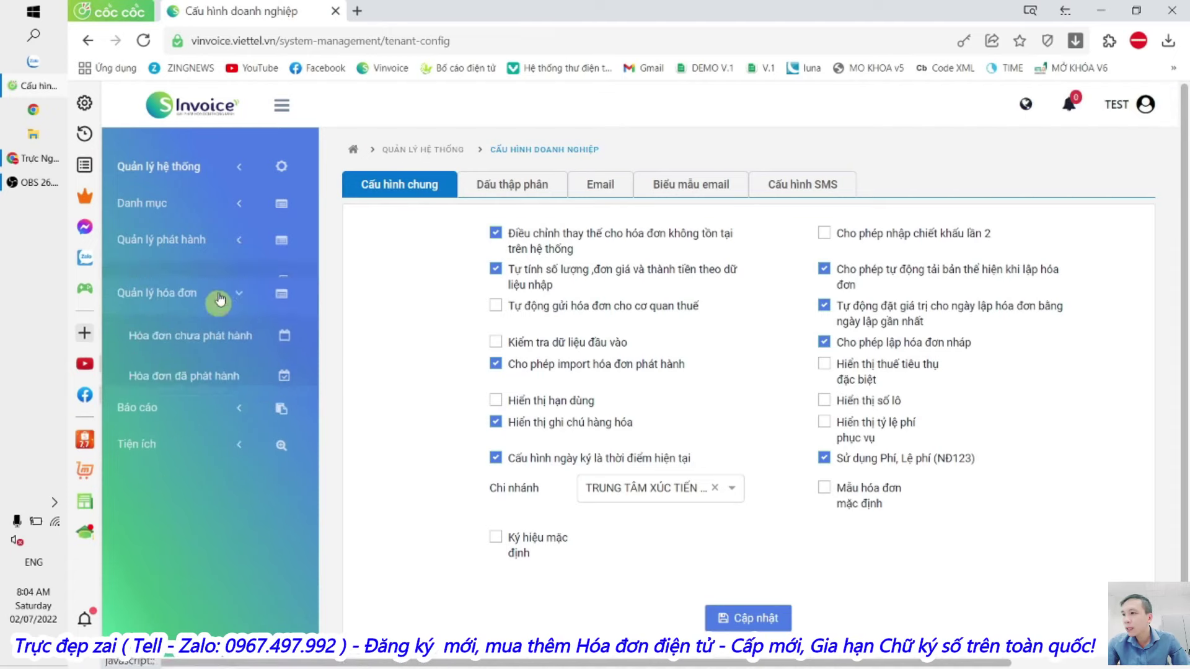
Step: From the issued invoices list, start a paper-invoice adjustment with buyer not taking an invoice
left_click(248, 362)
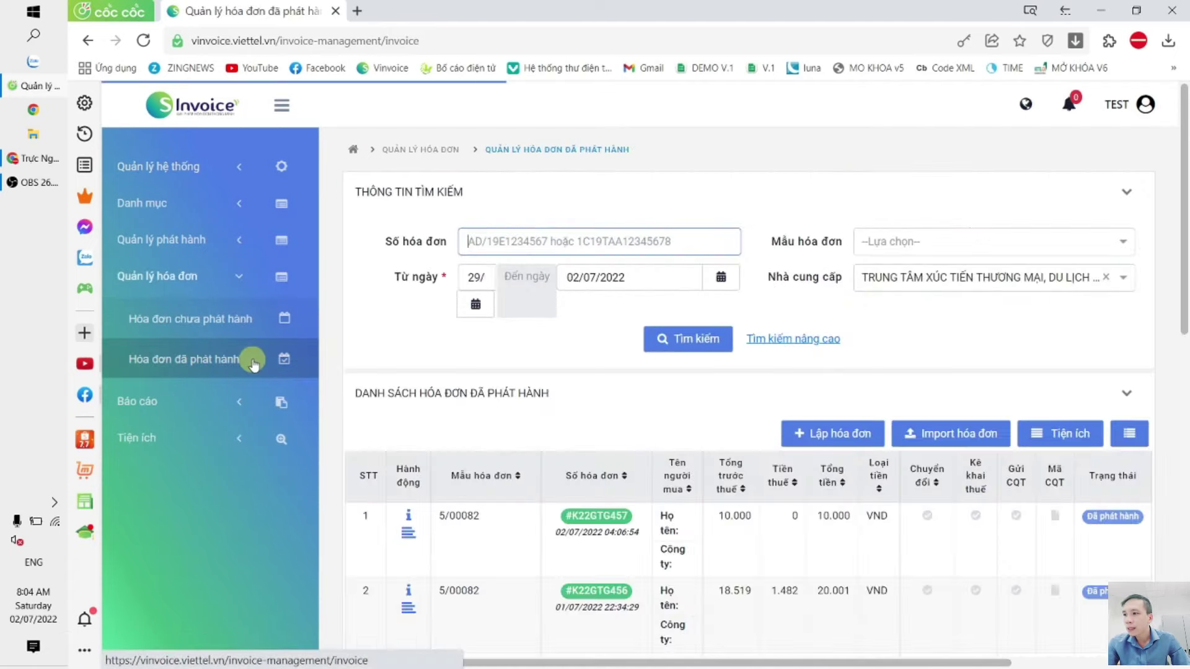
left_click(1098, 442)
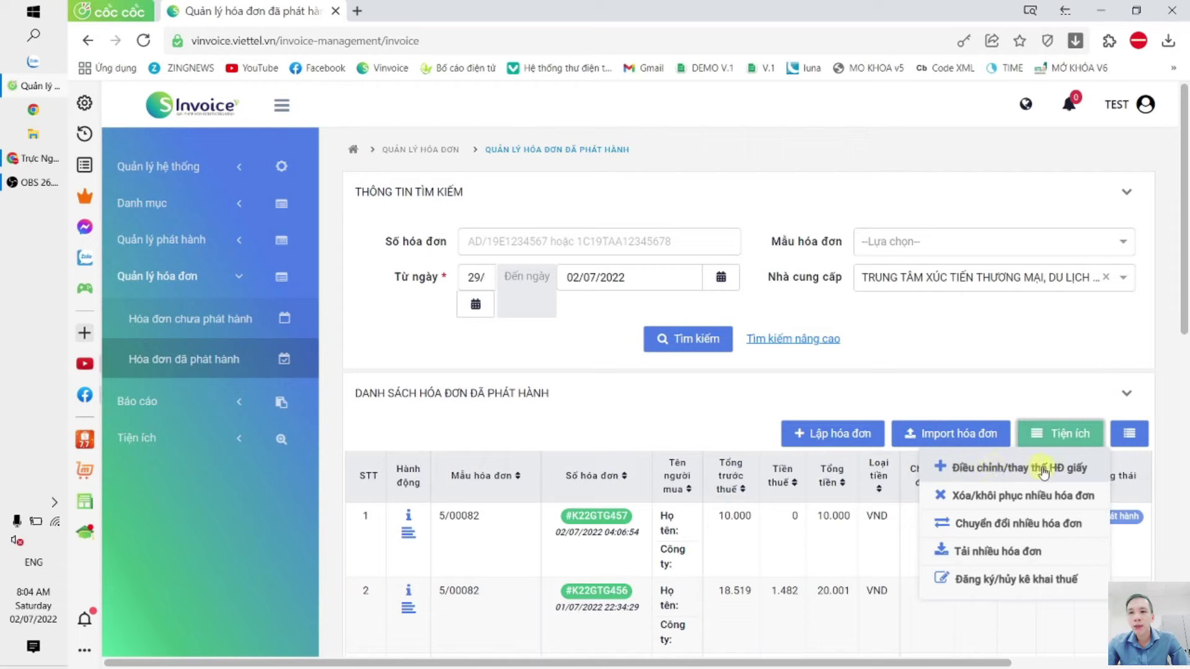
left_click(1076, 473)
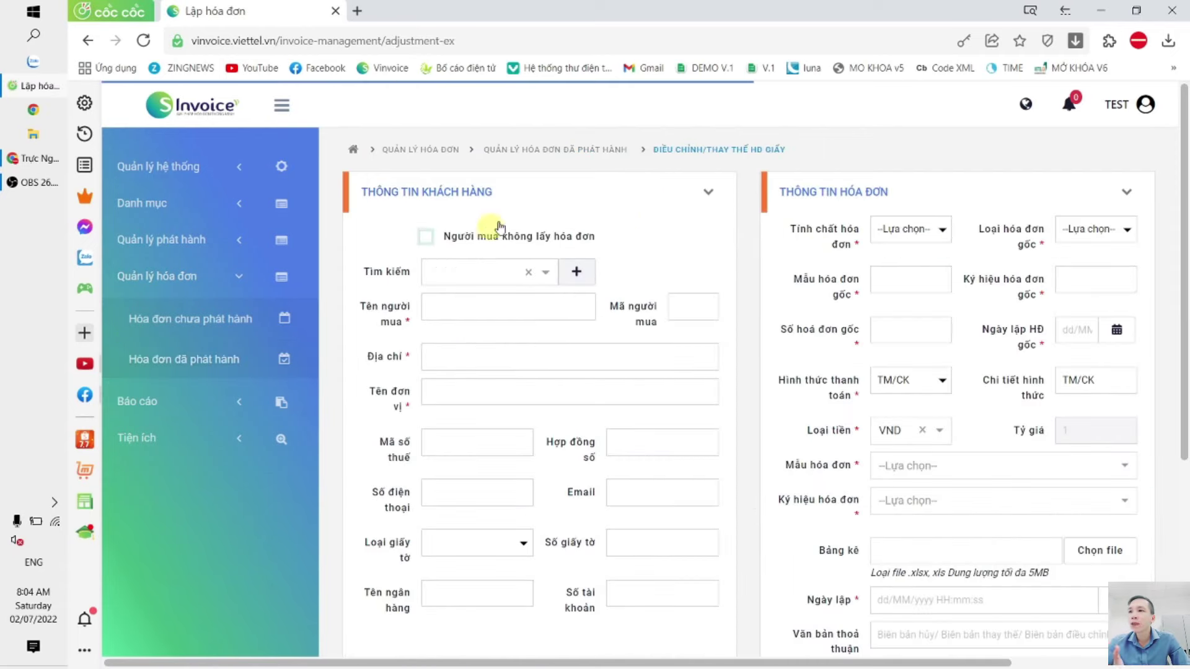
left_click(425, 240)
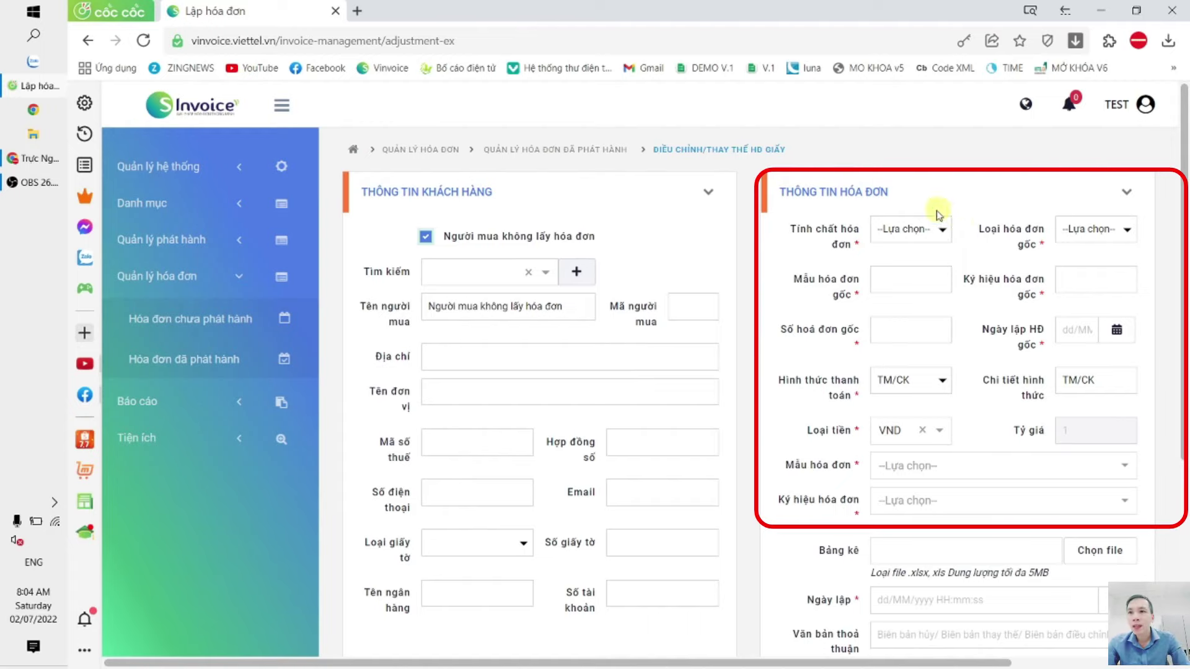
Step: Set nature to Hóa đơn điều chỉnh tiền, original type TT32, original template 01GTKT0/001
left_click(933, 231)
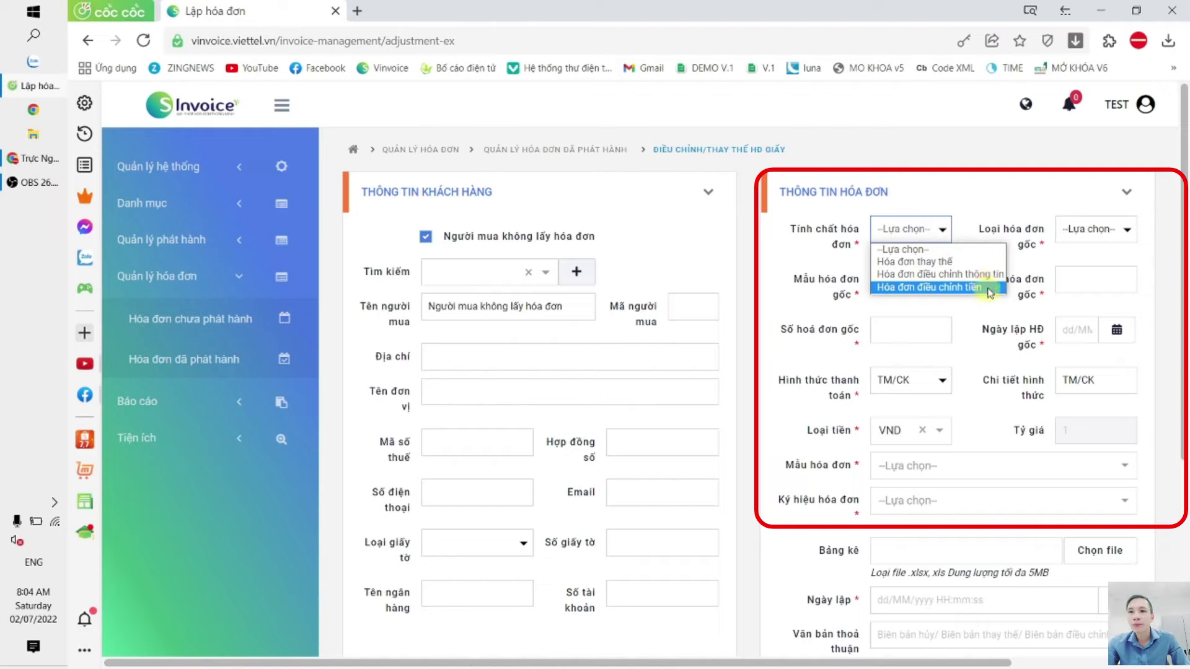
left_click(990, 292)
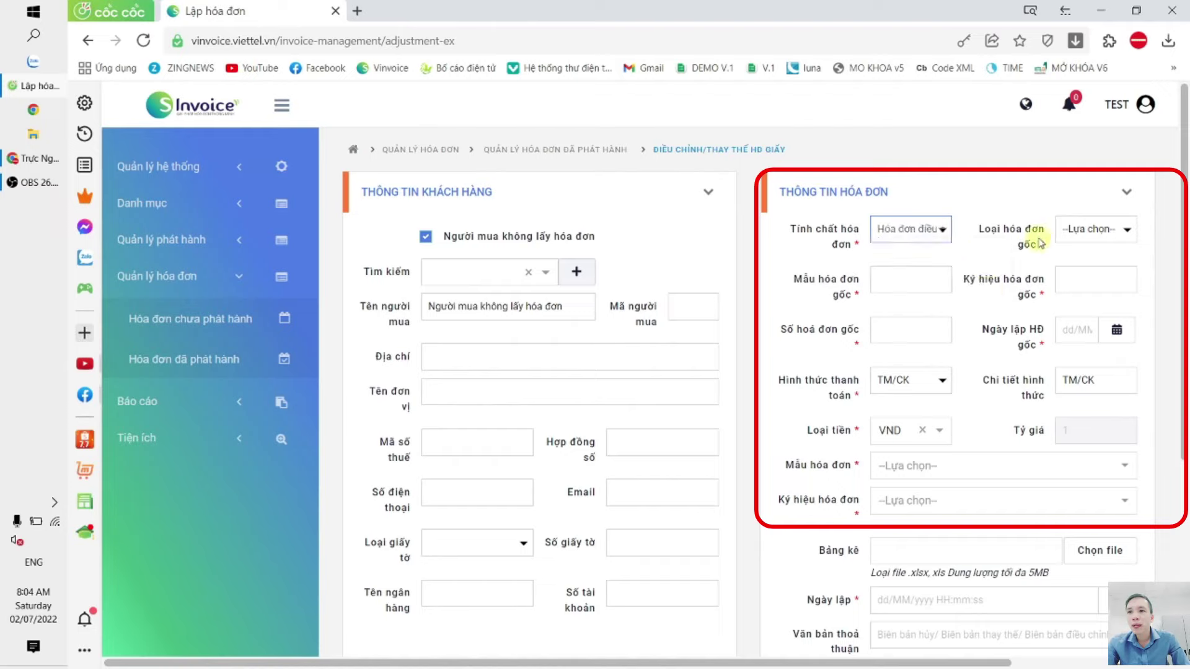
left_click(918, 230)
left_click(949, 291)
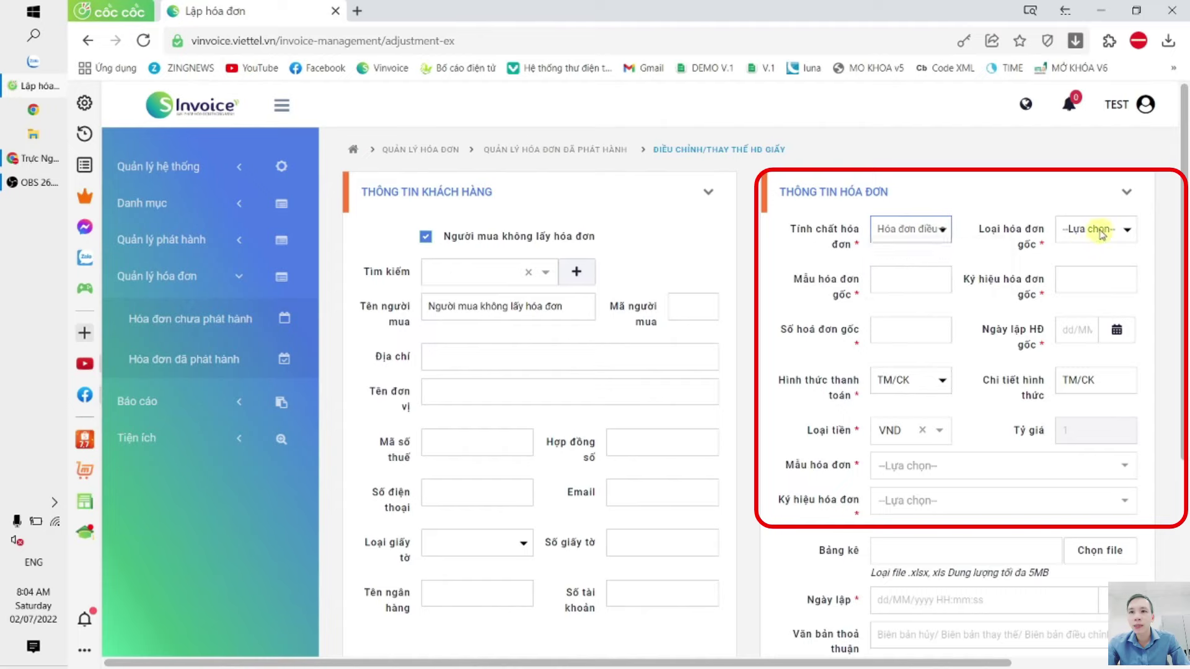
left_click(1096, 229)
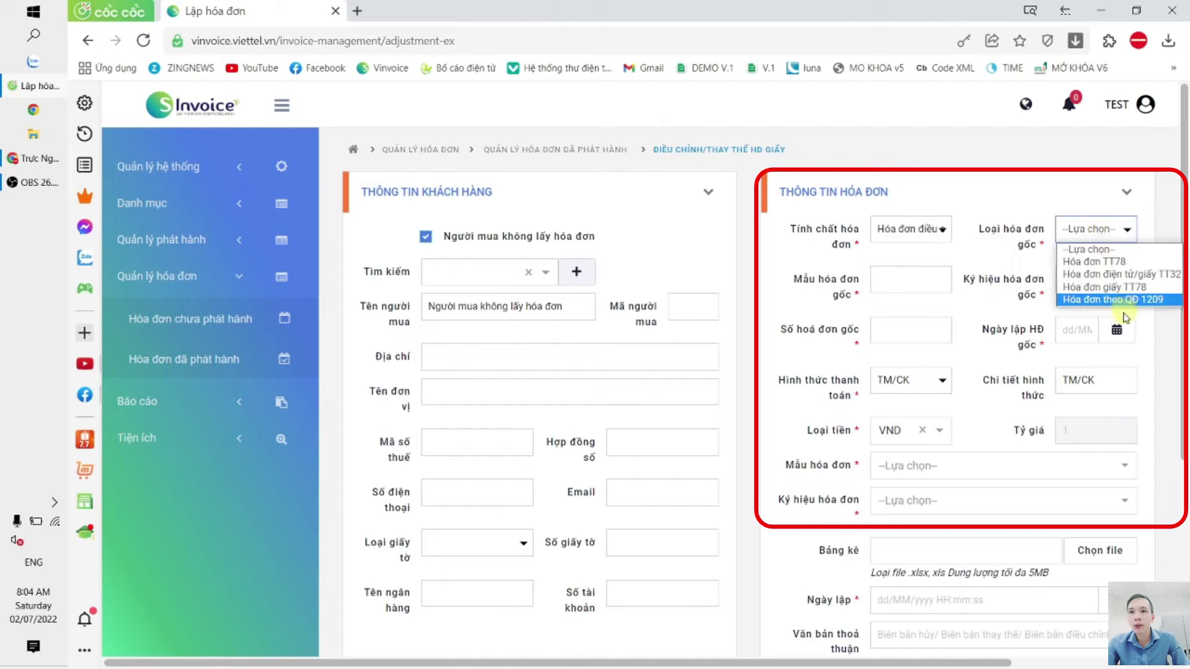
left_click(1171, 277)
left_click(924, 279)
type("01GTK")
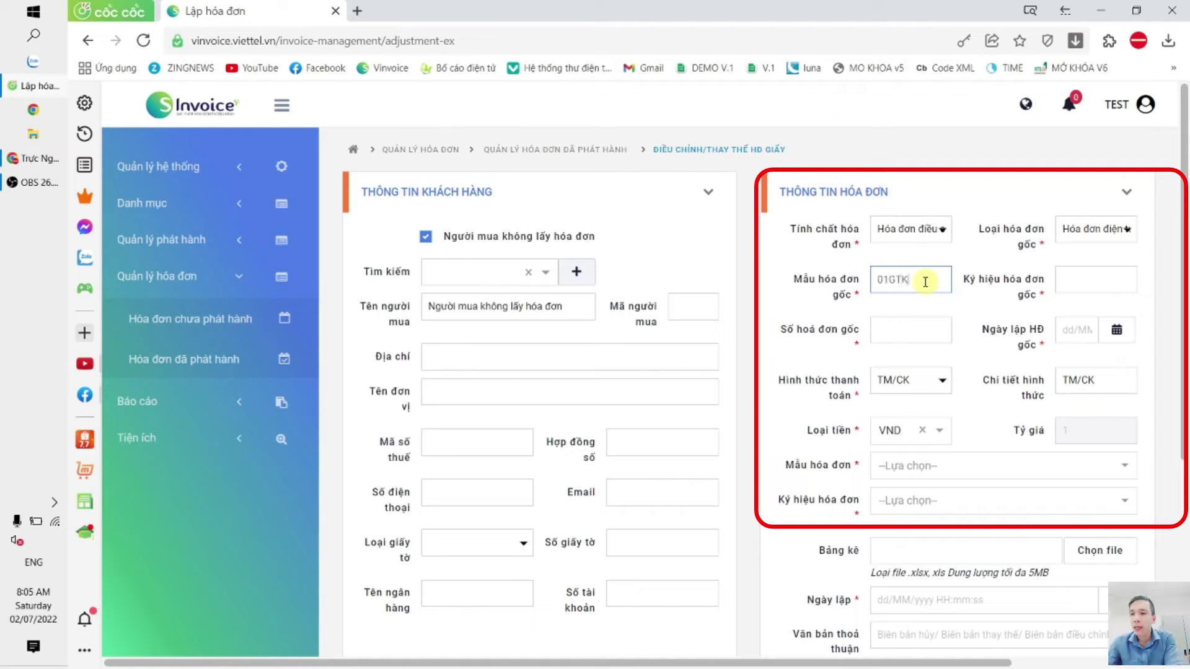
type("T0/001")
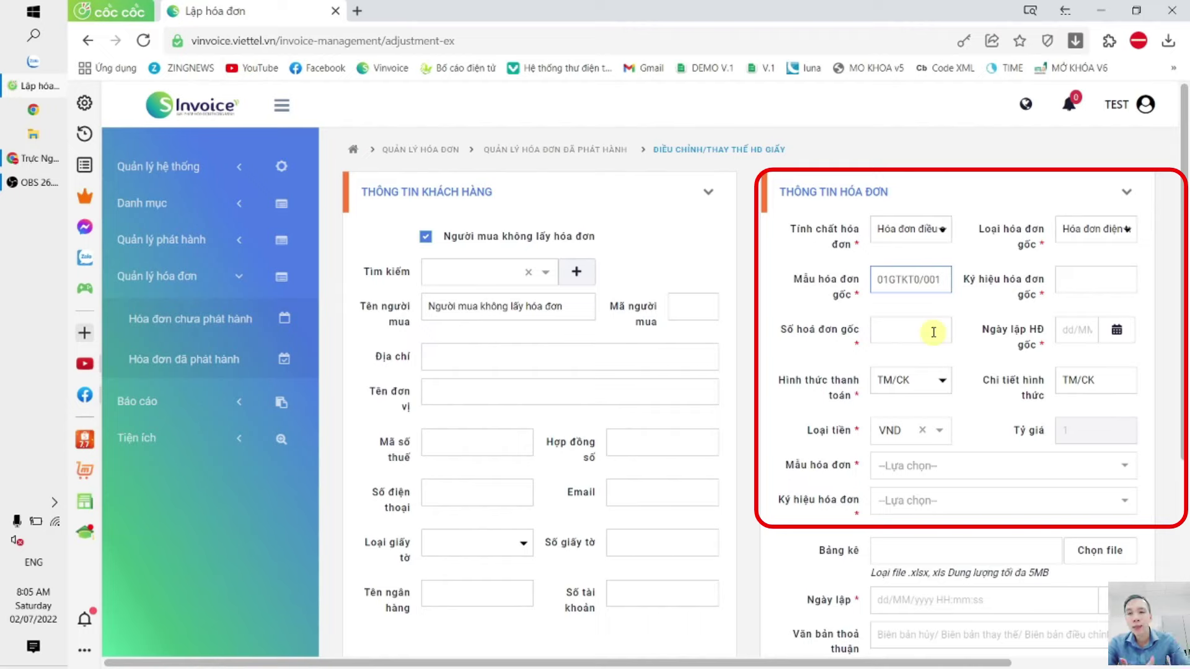
left_click(985, 313)
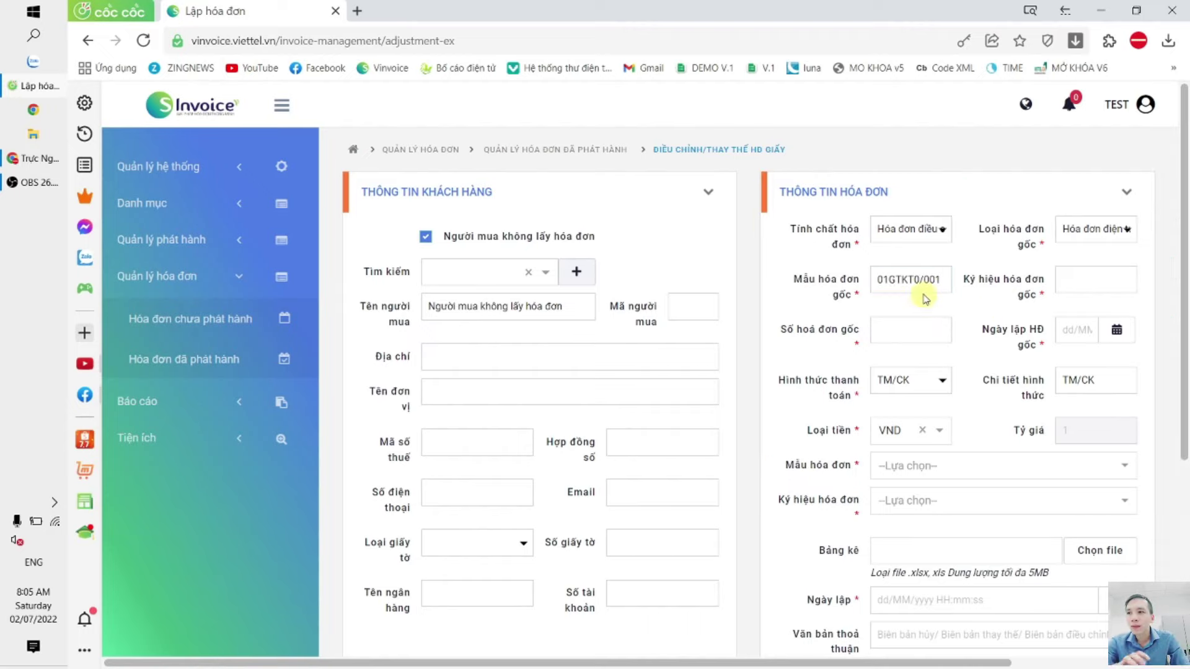
Step: Revisit Cấu hình doanh nghiệp, then open Hóa đơn đã phát hành
left_click(163, 164)
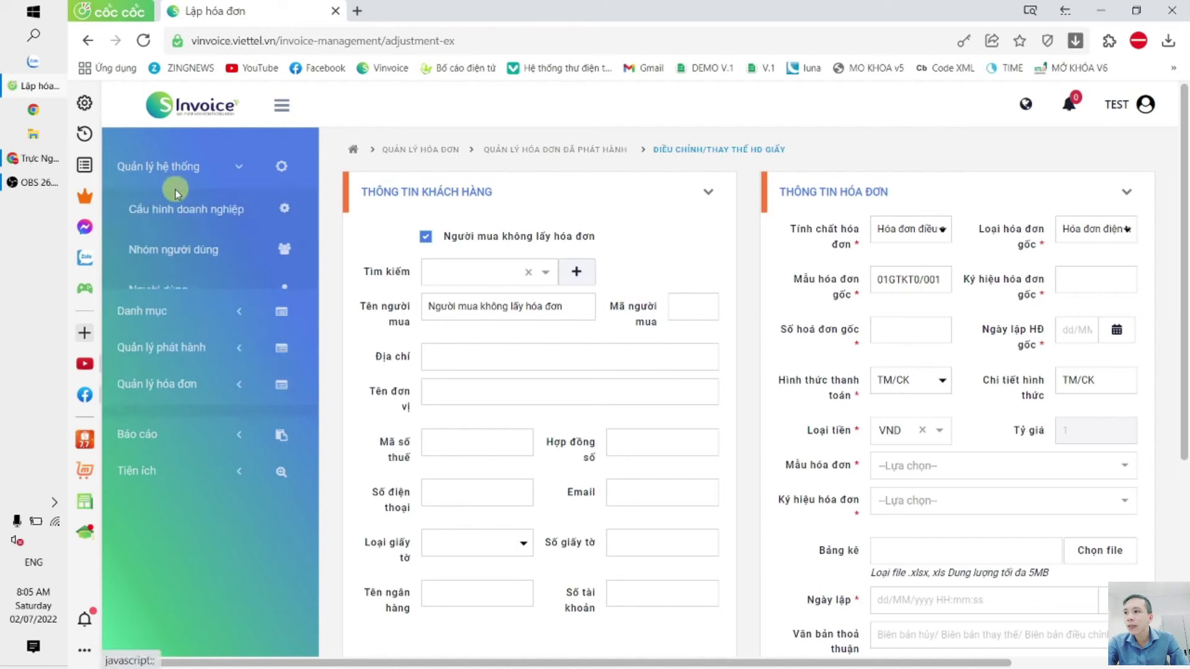
left_click(182, 209)
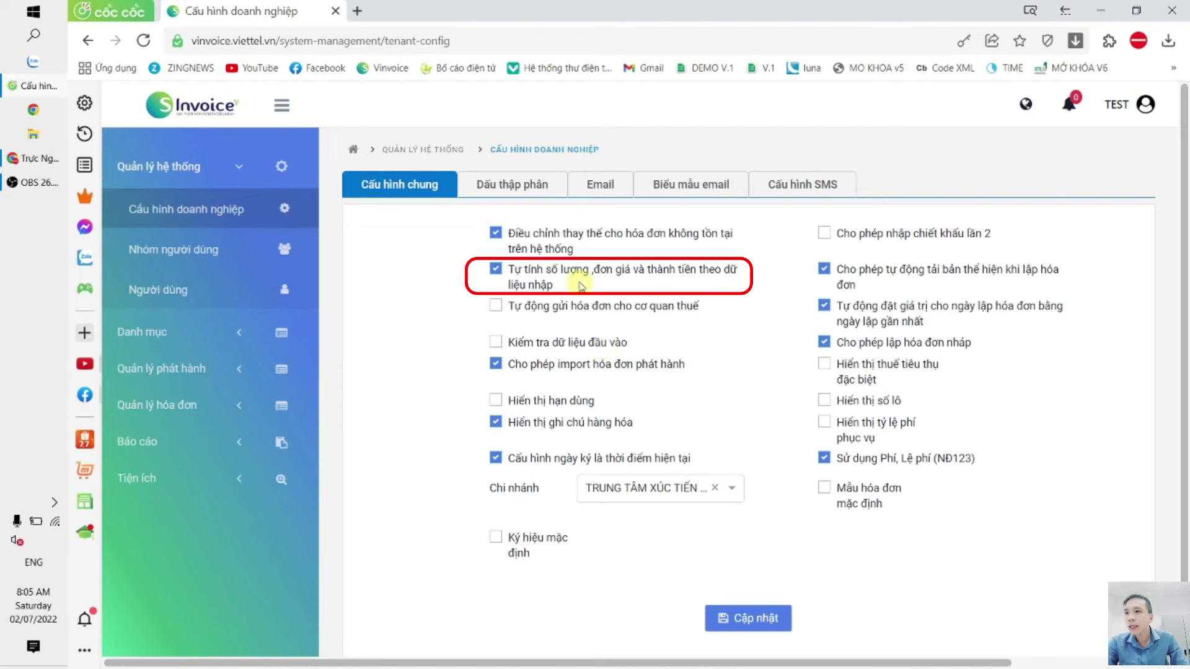
left_click(180, 370)
left_click(174, 414)
left_click(197, 361)
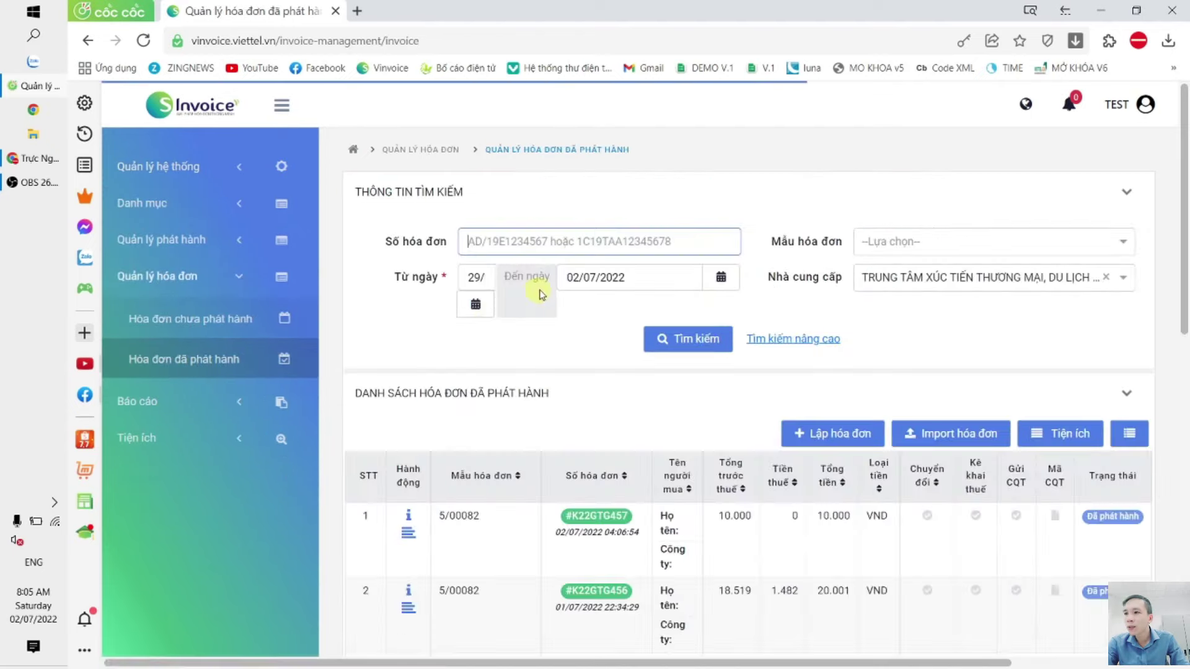
Step: Create a new draft invoice on template 1/003 with buyer not taking an invoice
left_click(155, 329)
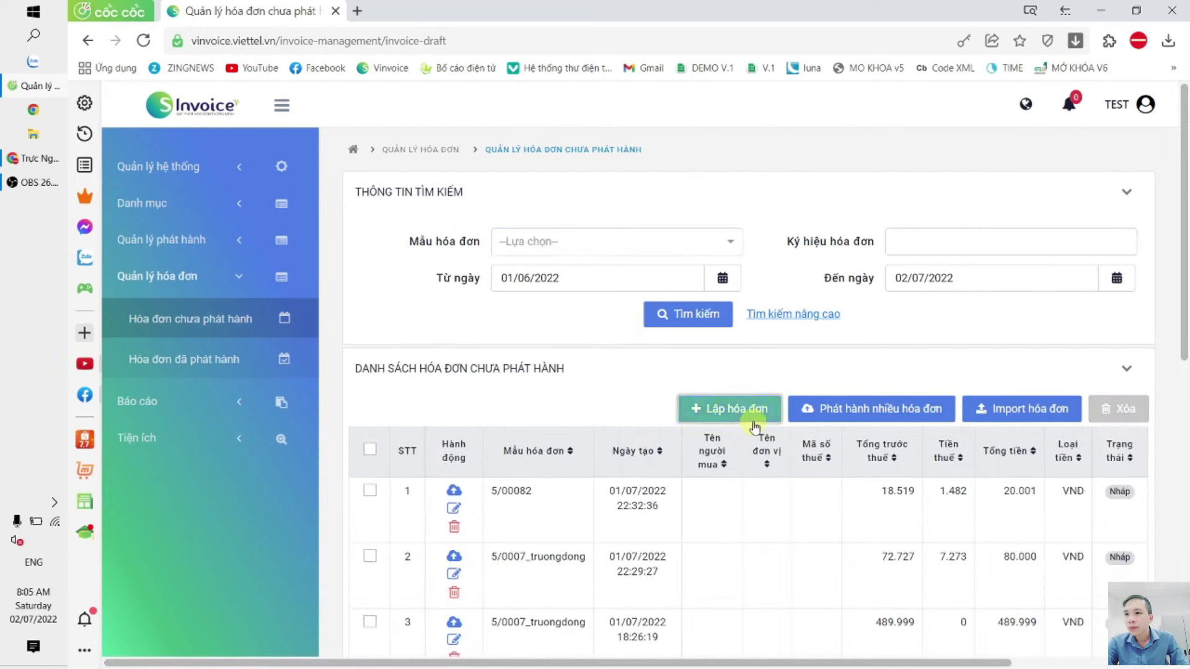
left_click(752, 407)
left_click(426, 237)
left_click(965, 314)
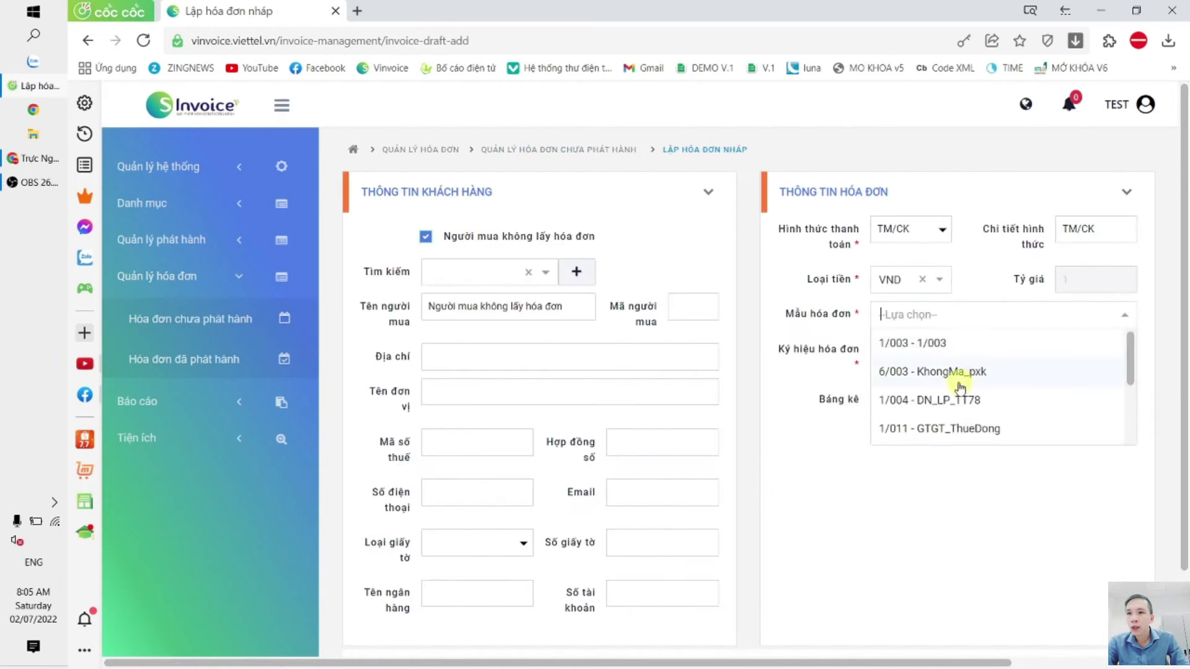
left_click(992, 346)
scroll(696, 337, "down", 10)
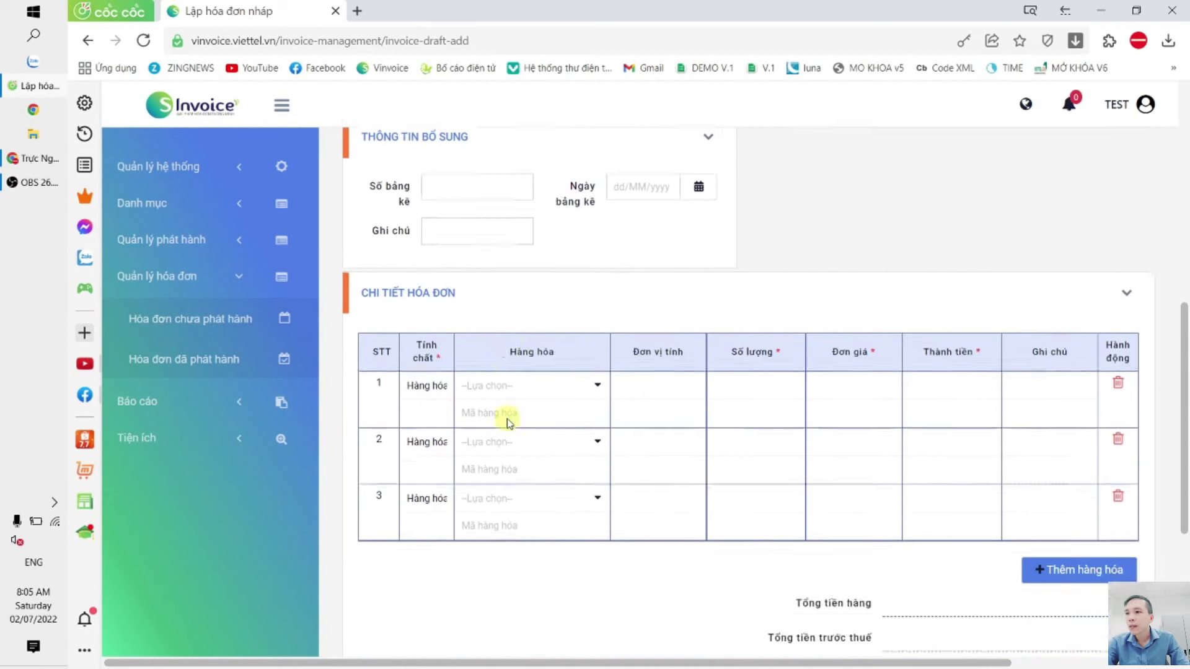
Step: Put the Sài Gòn - Đà Nẵng P057x1 item on line 1 with quantity 2
left_click(510, 304)
left_click(510, 331)
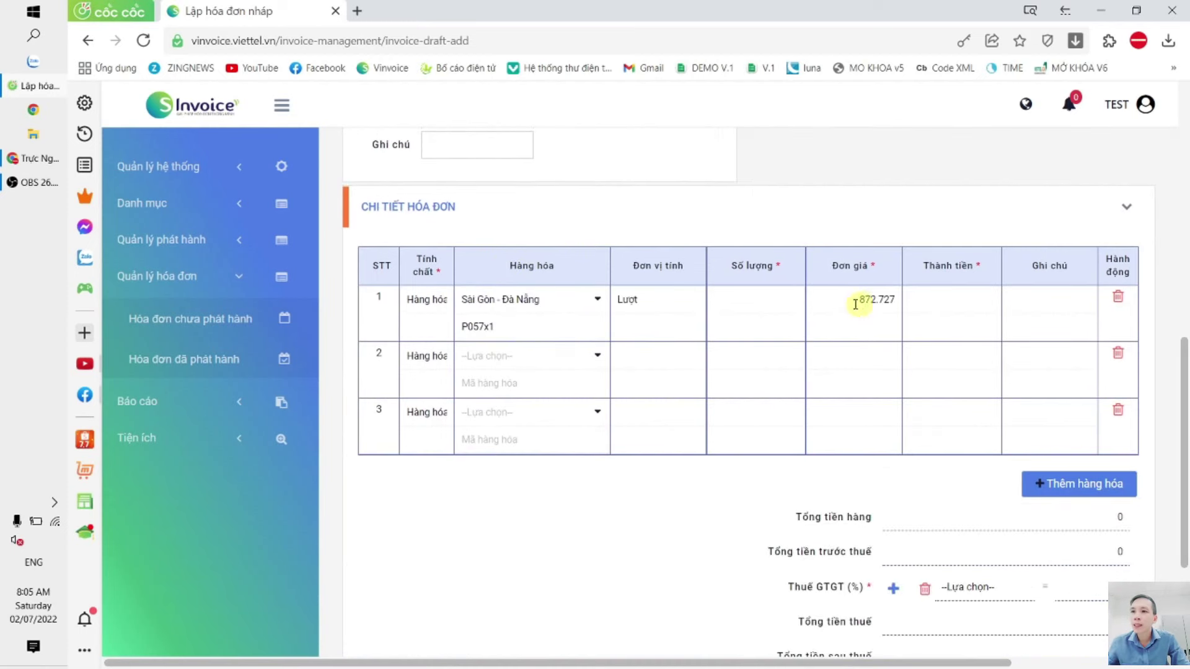
left_click(747, 296)
type("1")
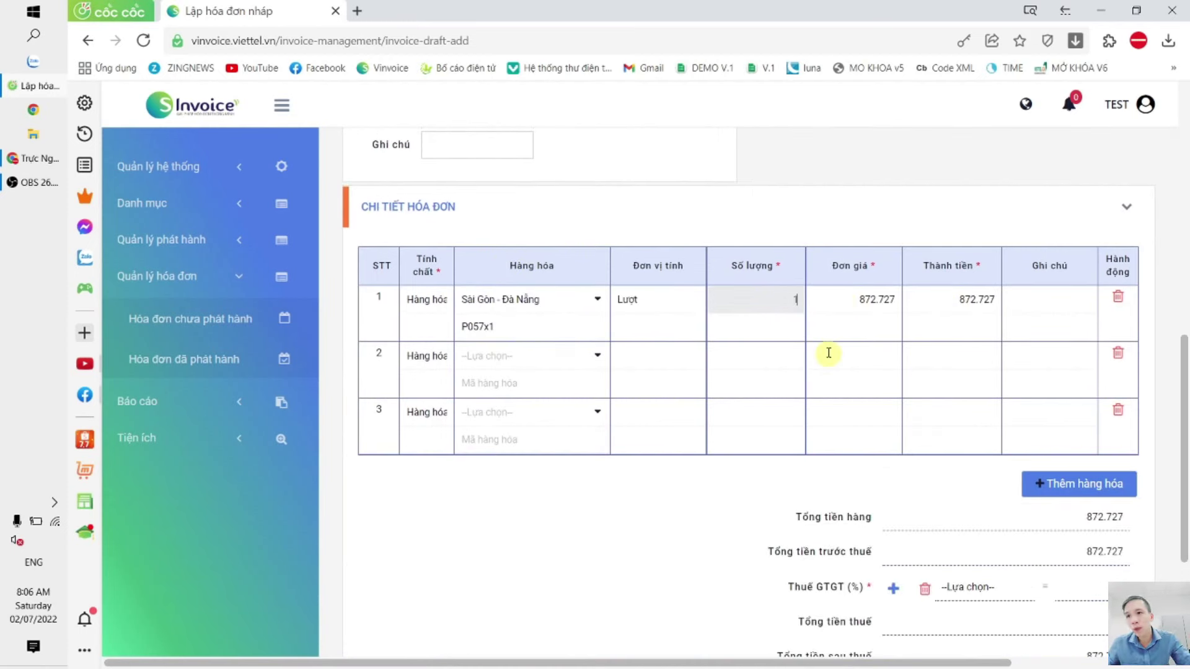
double_click(794, 302)
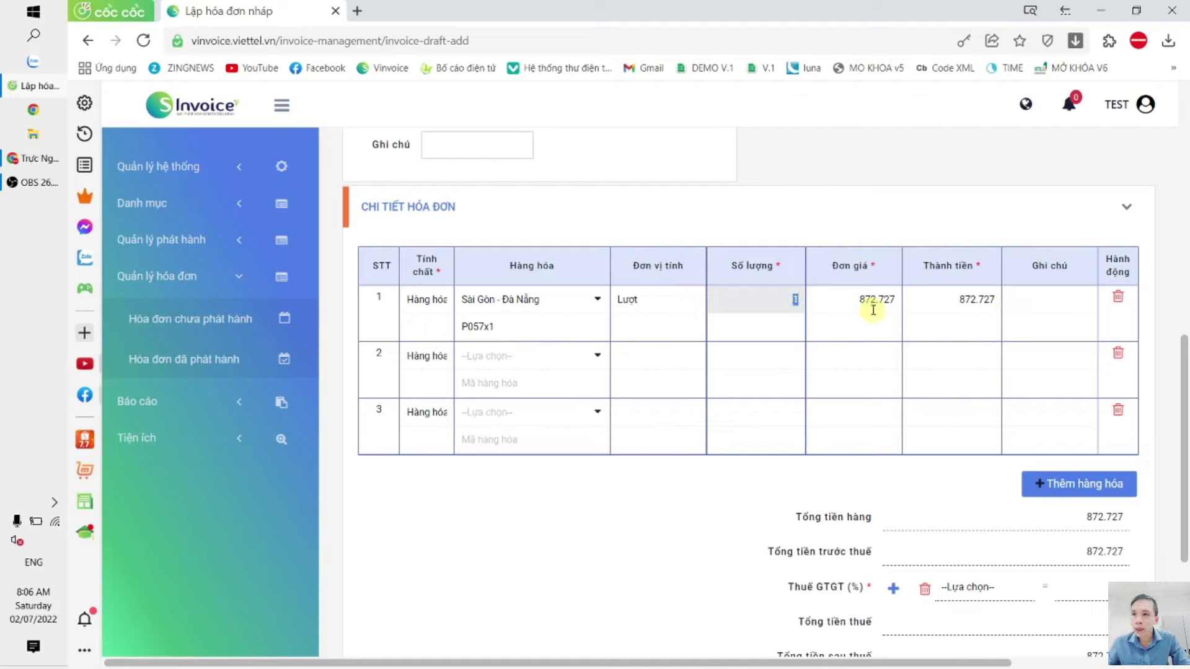
type("2")
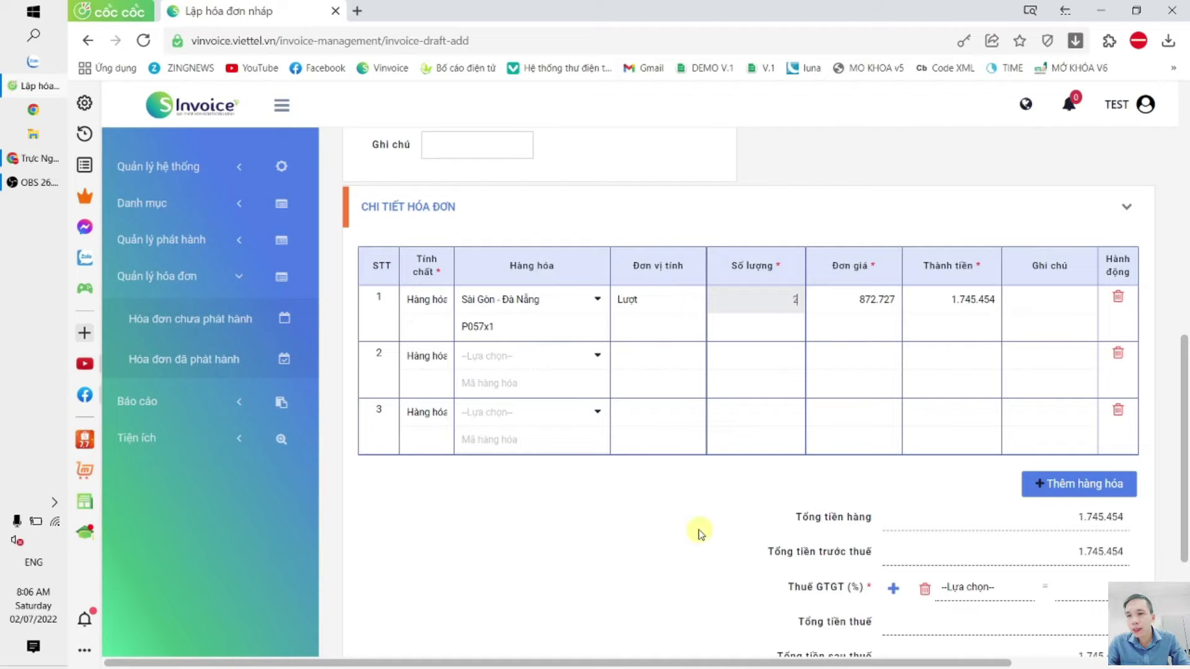
left_click(700, 533)
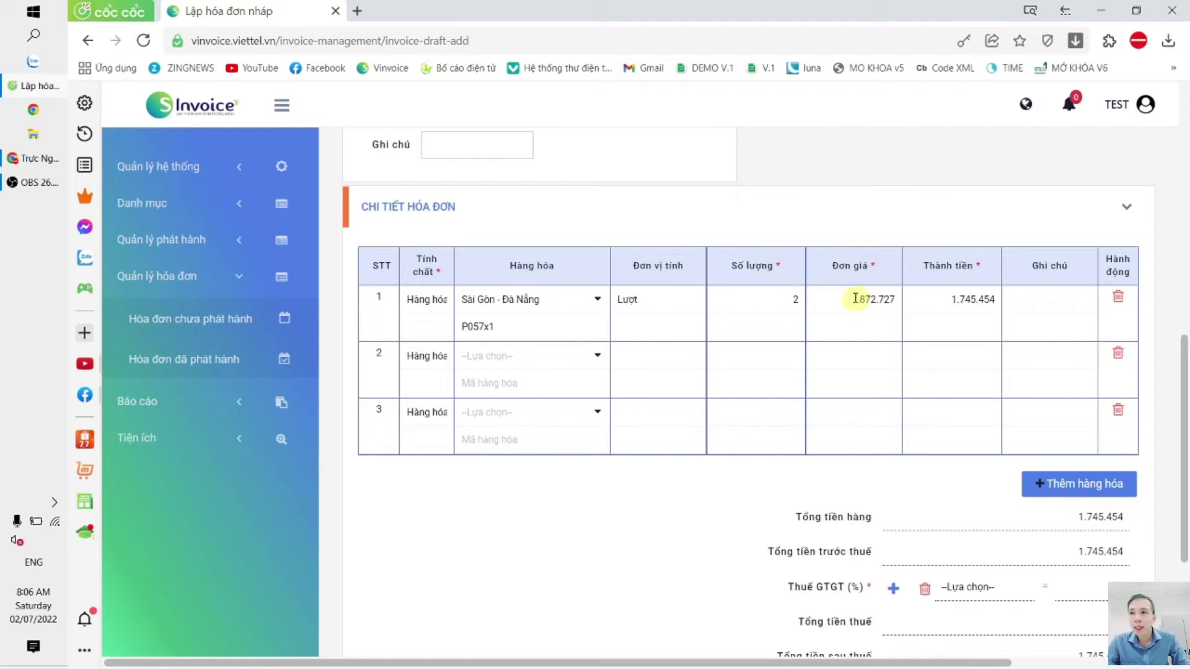
Step: Clear the 872.727 unit price and enter line amount 232654665 so price recalculates
left_click_drag(856, 298, 899, 300)
key("BackSpace")
left_click(969, 307)
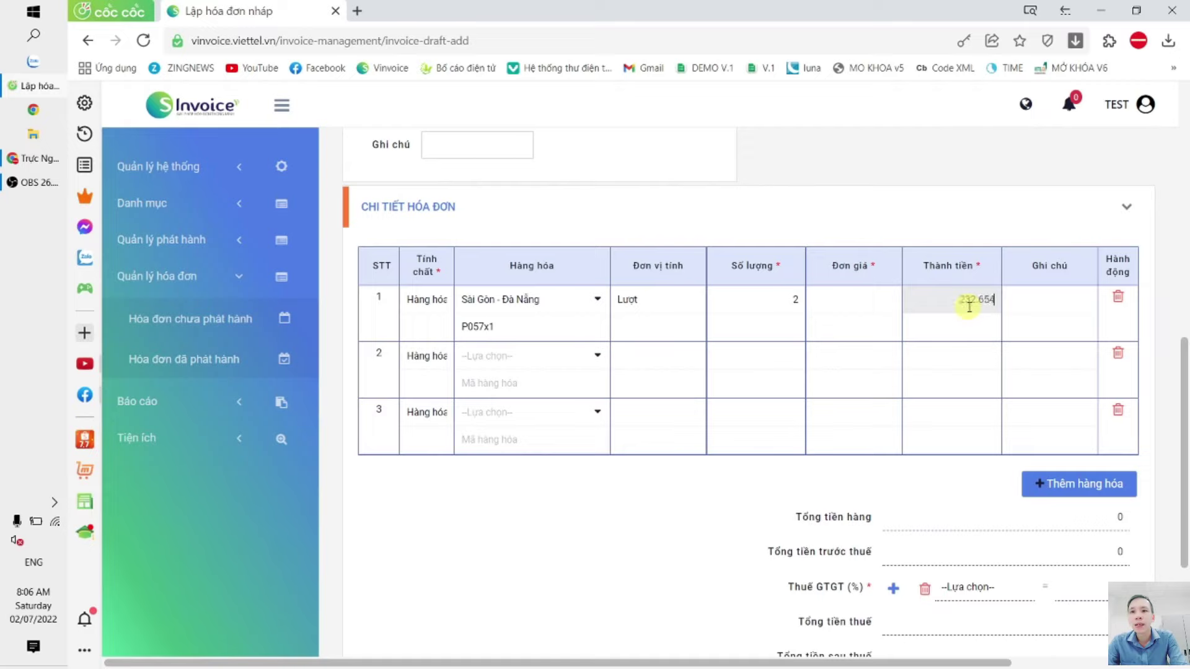
type("232654665")
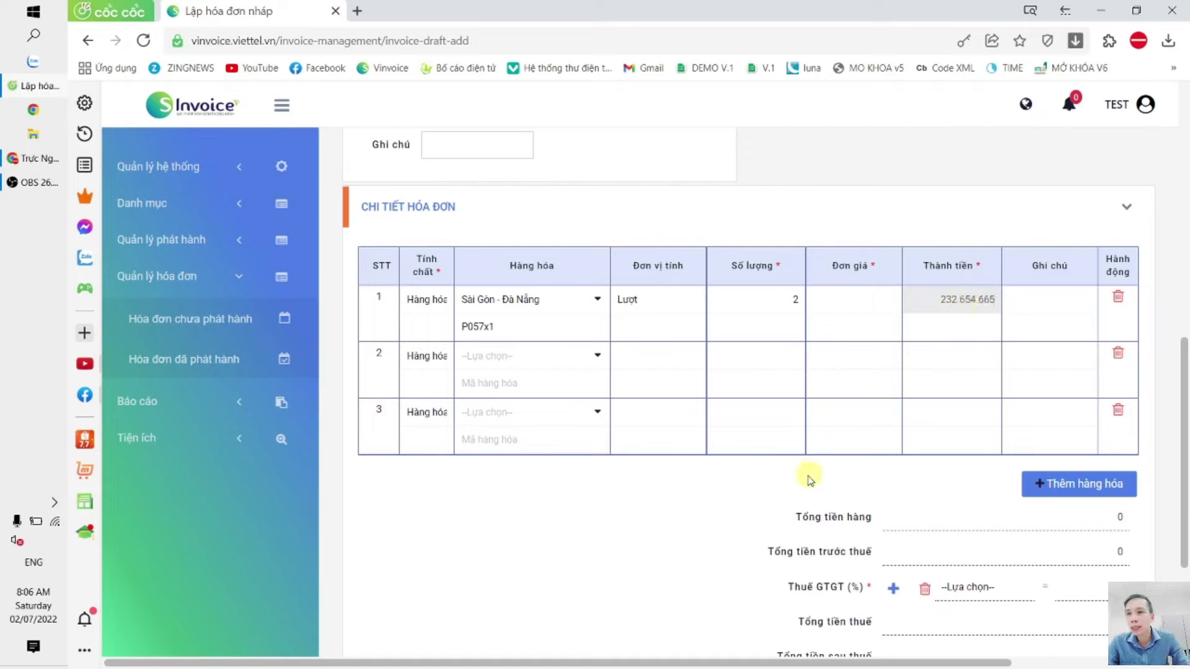
left_click(810, 477)
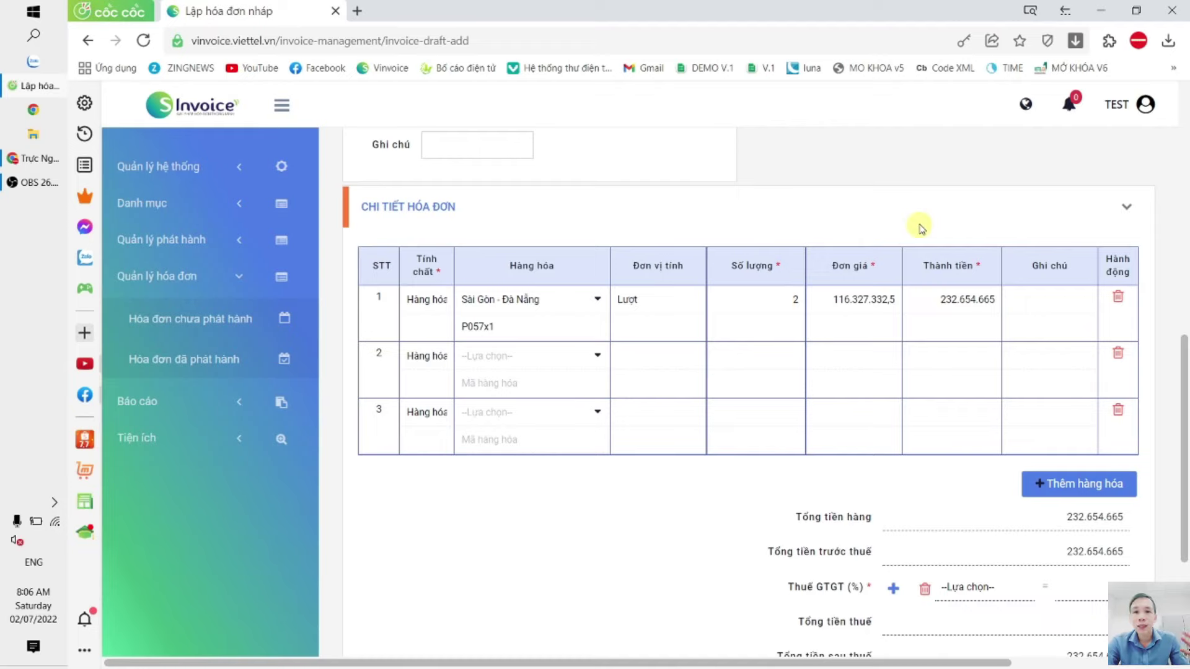
left_click(180, 176)
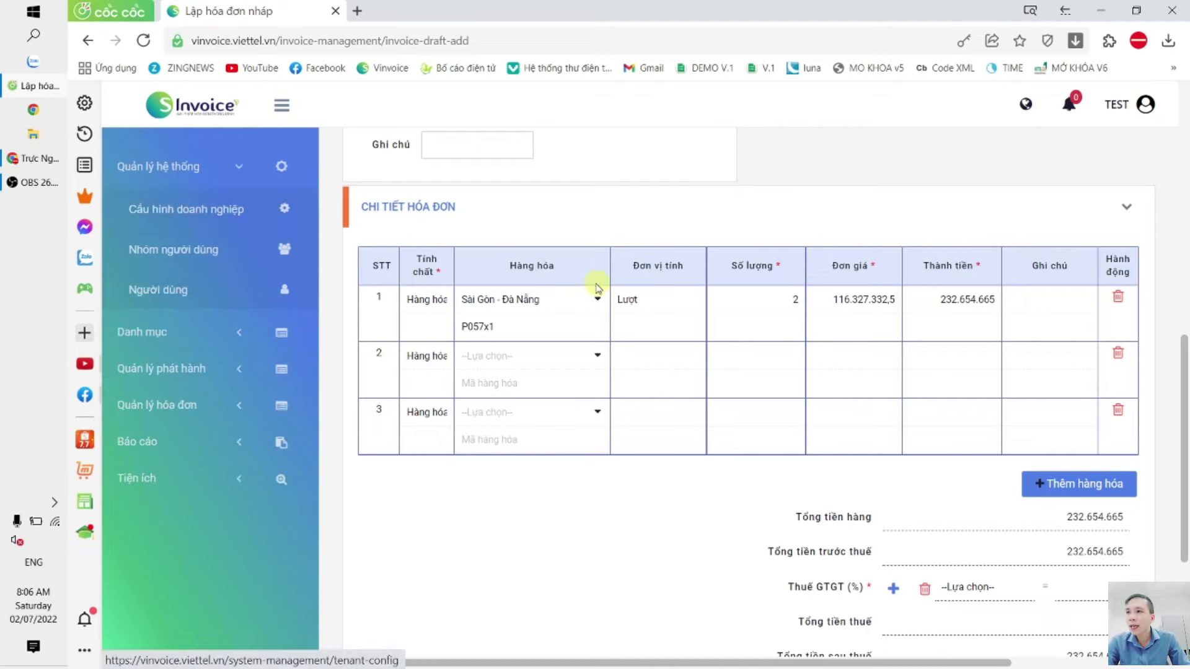
Step: Save the general business configuration from Cấu hình doanh nghiệp
left_click(204, 210)
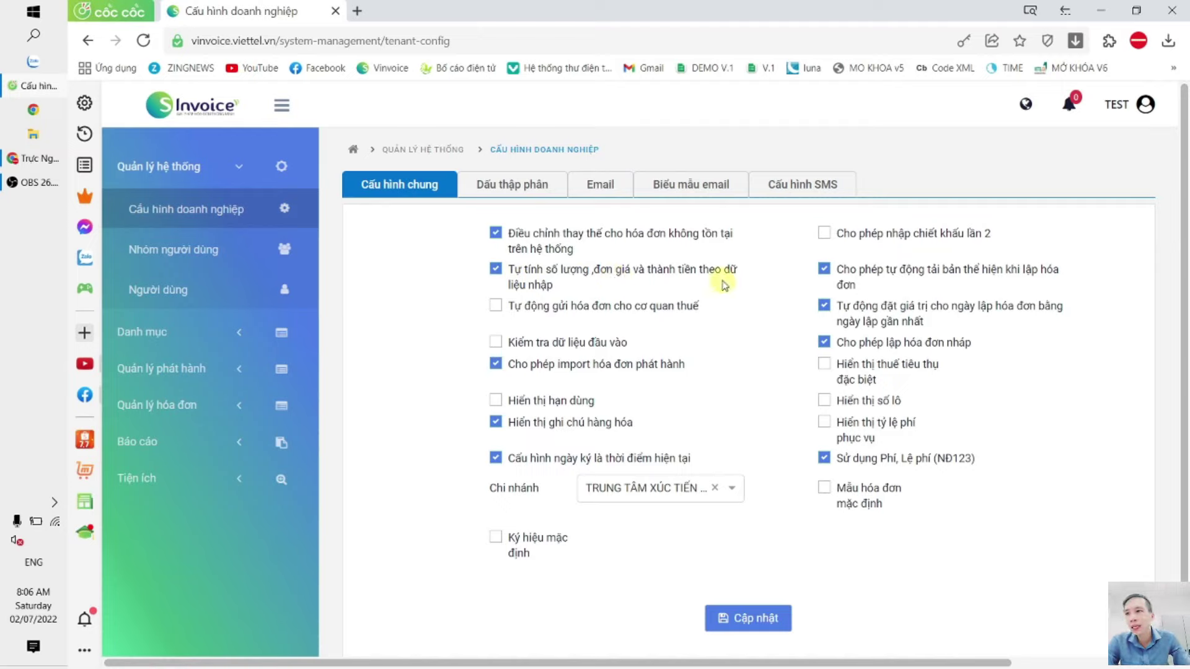
left_click(741, 619)
left_click(786, 428)
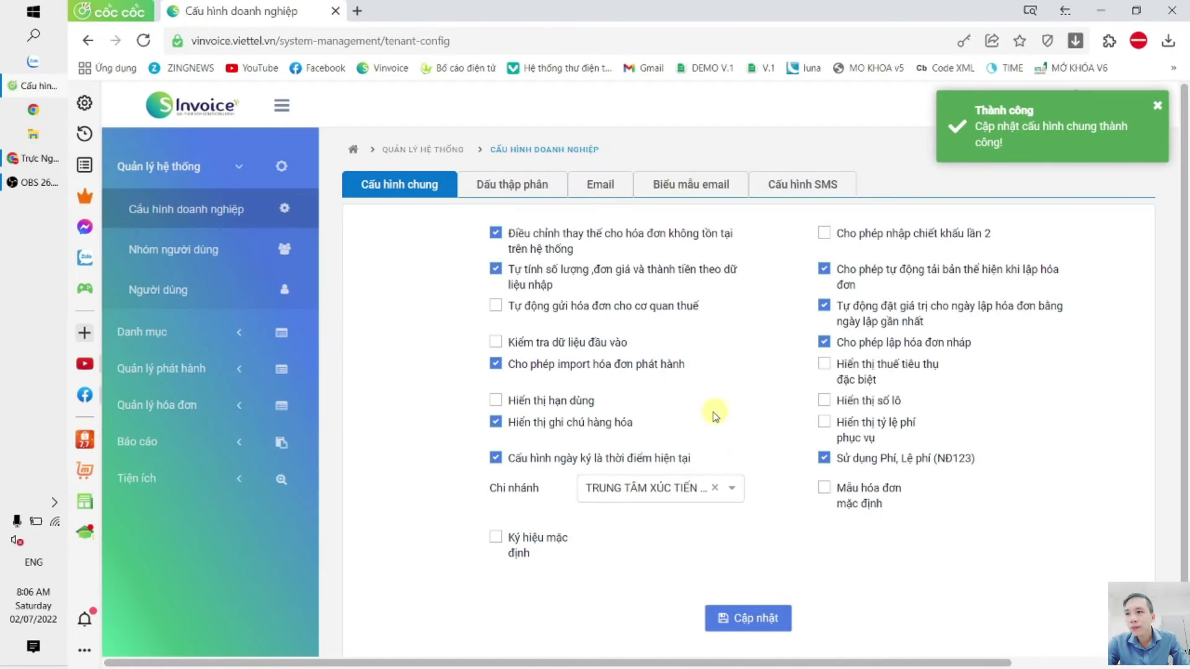
Step: Leave automatic sending to the tax authority off and open the issued invoices list
left_click(493, 307)
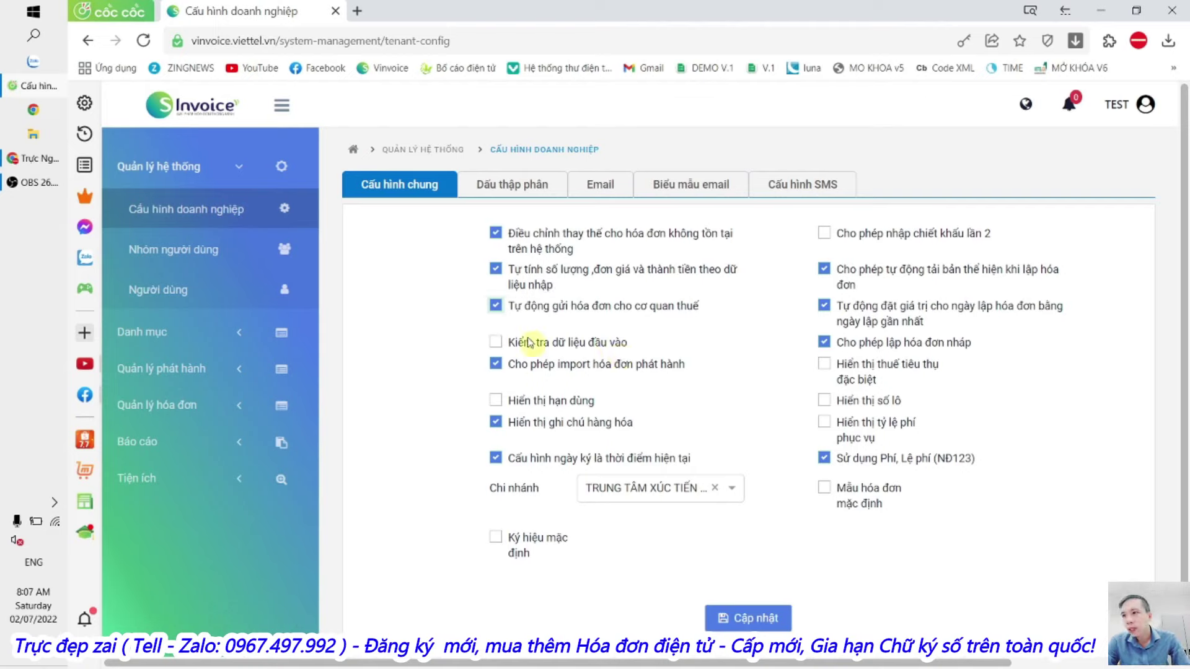
left_click(496, 305)
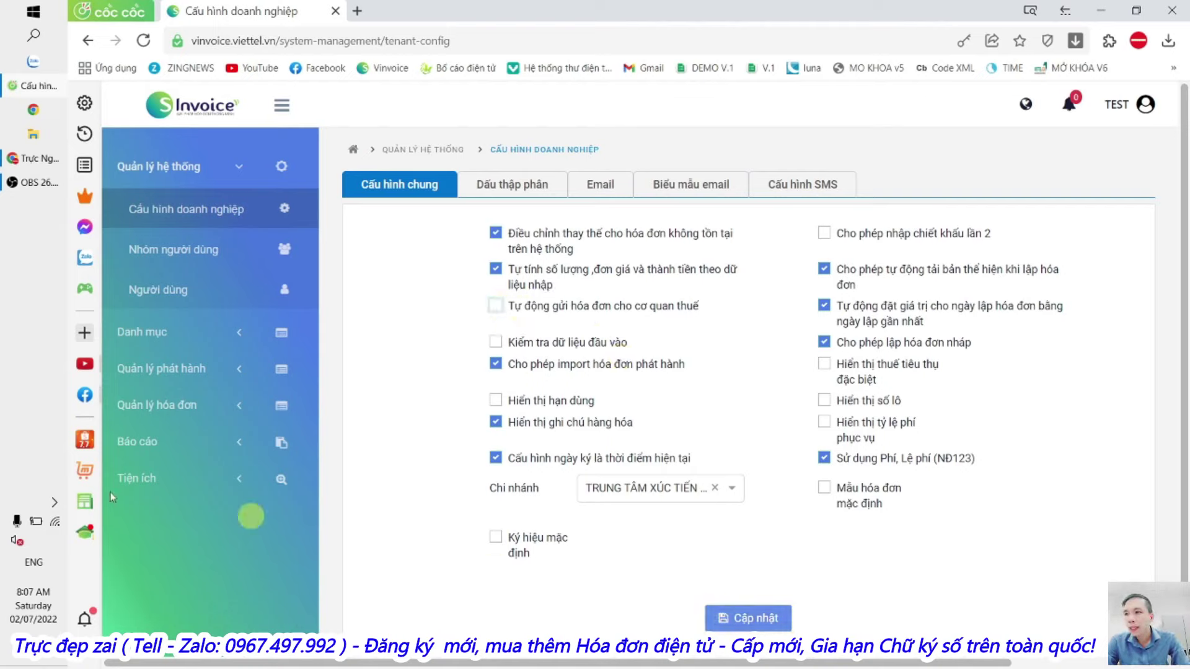
left_click(159, 406)
left_click(186, 359)
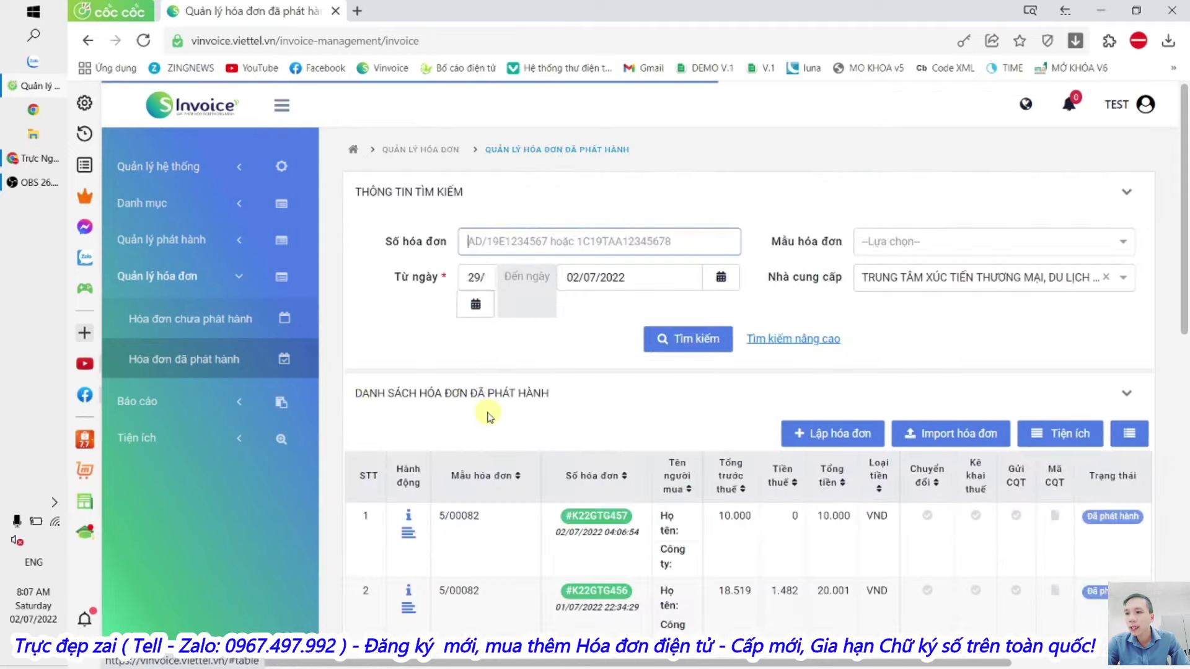
Step: Look at the action menu for the first issued invoice, then close it
scroll(421, 342, "down", 4)
left_click(408, 301)
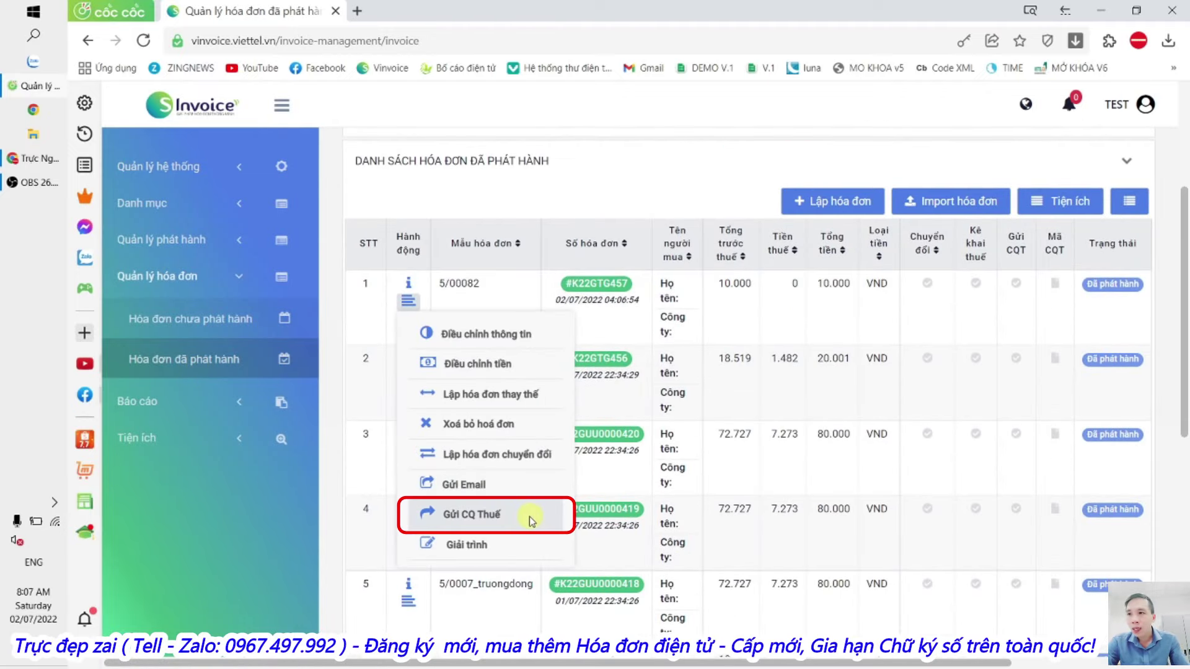
scroll(595, 310, "up", 4)
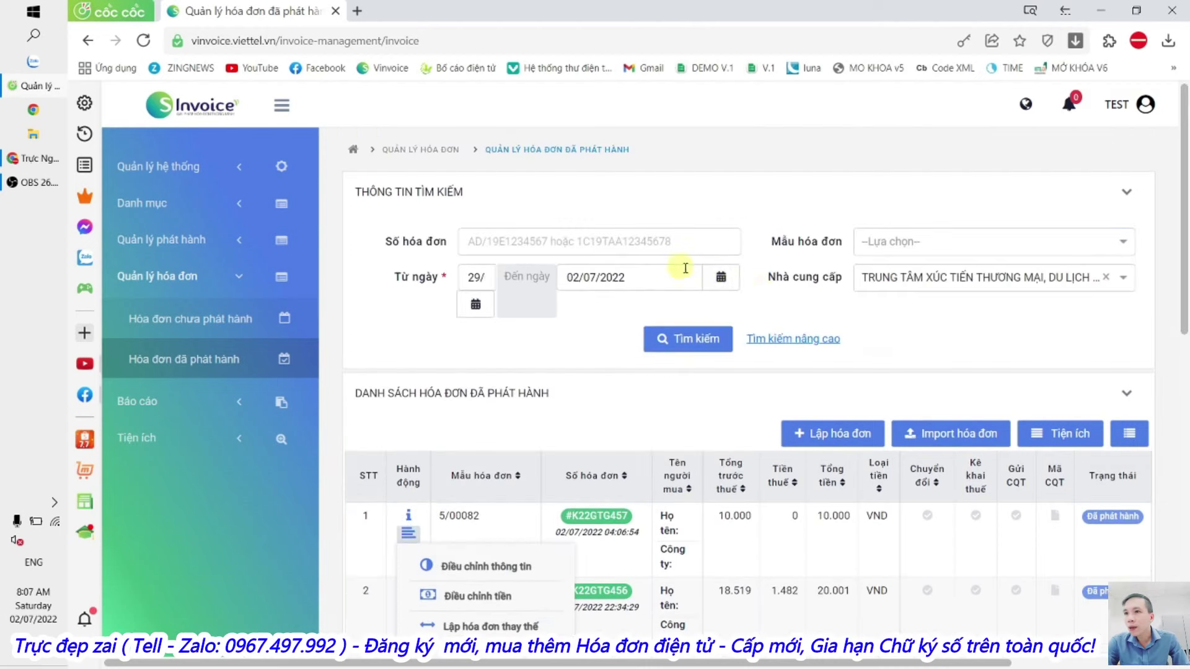
left_click(793, 236)
Step: Check the unissued draft invoices list, then open Cấu hình doanh nghiệp
left_click(192, 320)
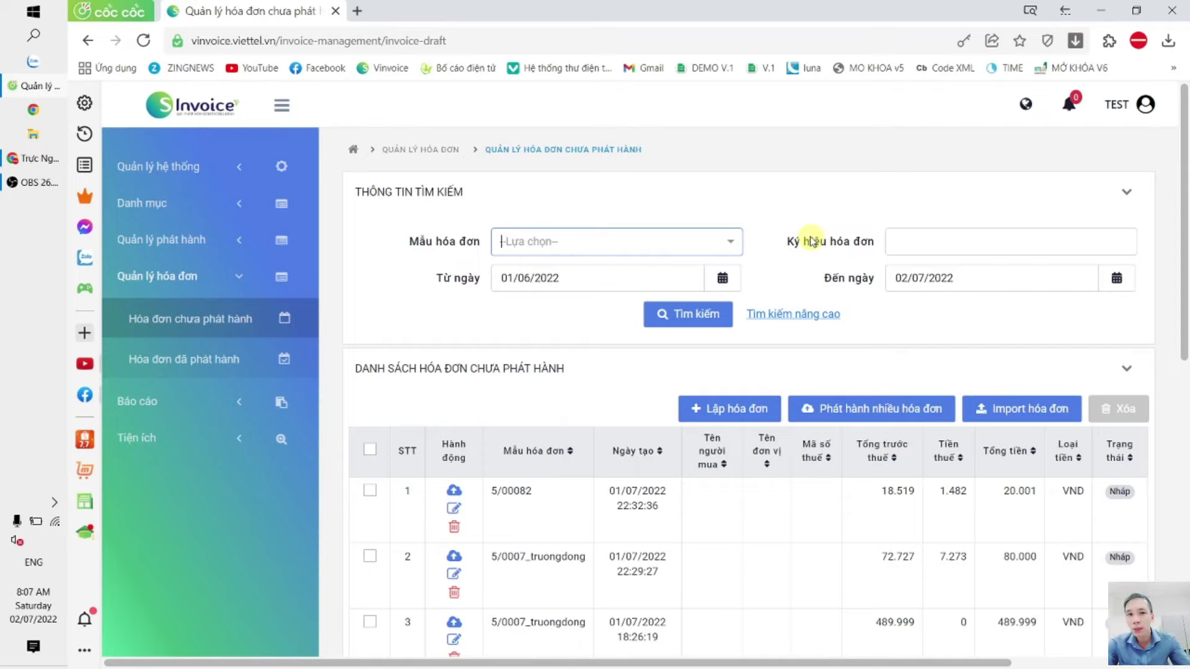
left_click(175, 165)
left_click(212, 206)
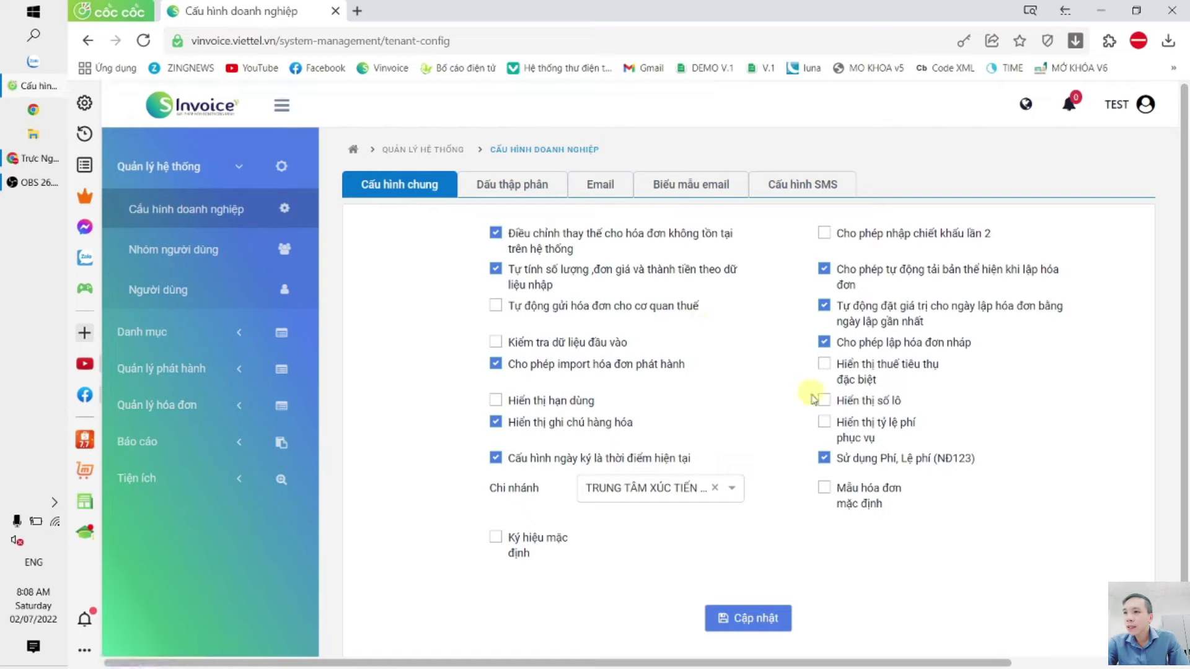
Step: Tick Kiểm tra dữ liệu đầu vào and Cho phép import hóa đơn phát hành, dismissing the warning
left_click(496, 345)
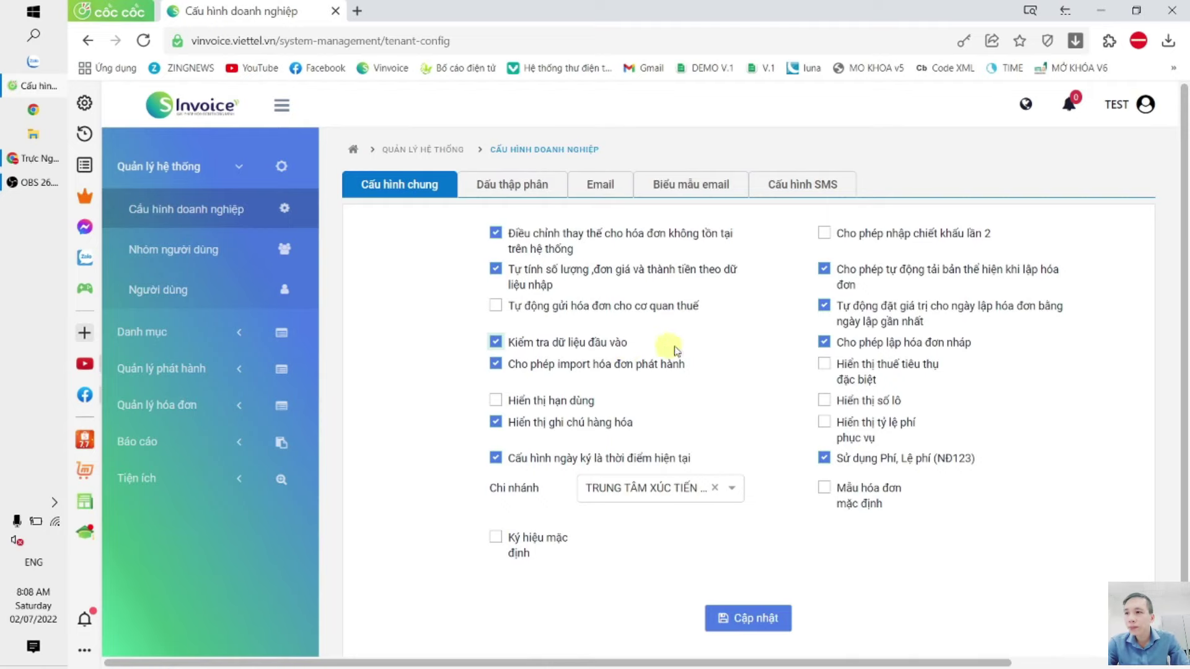
left_click(497, 365)
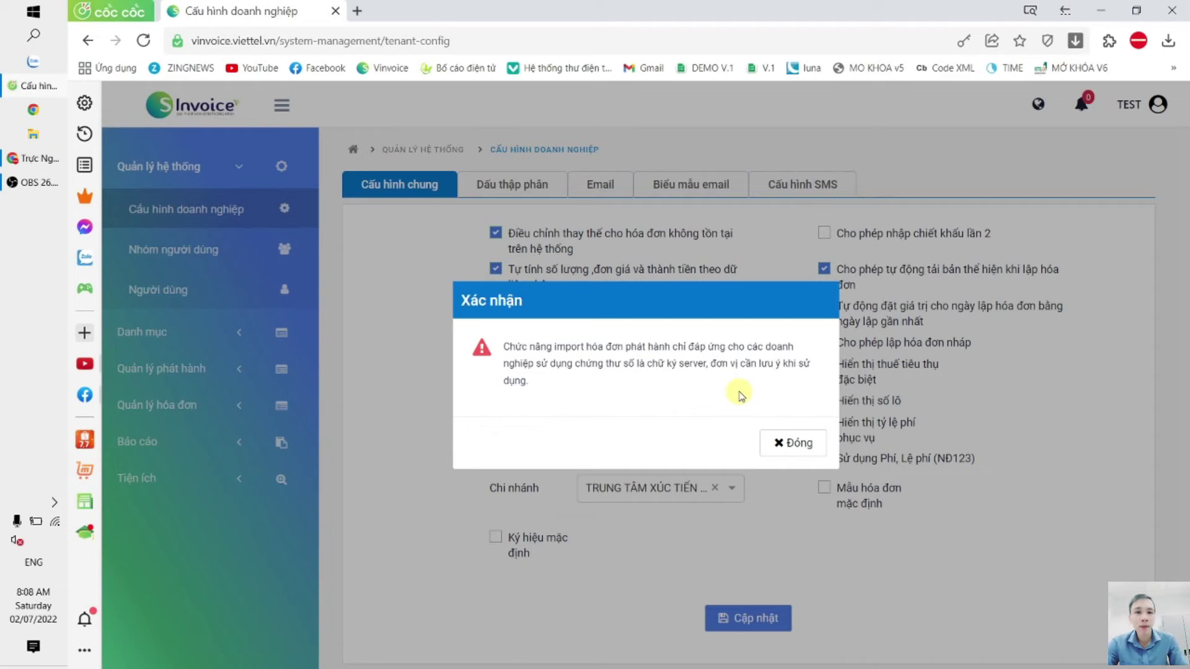
left_click(789, 442)
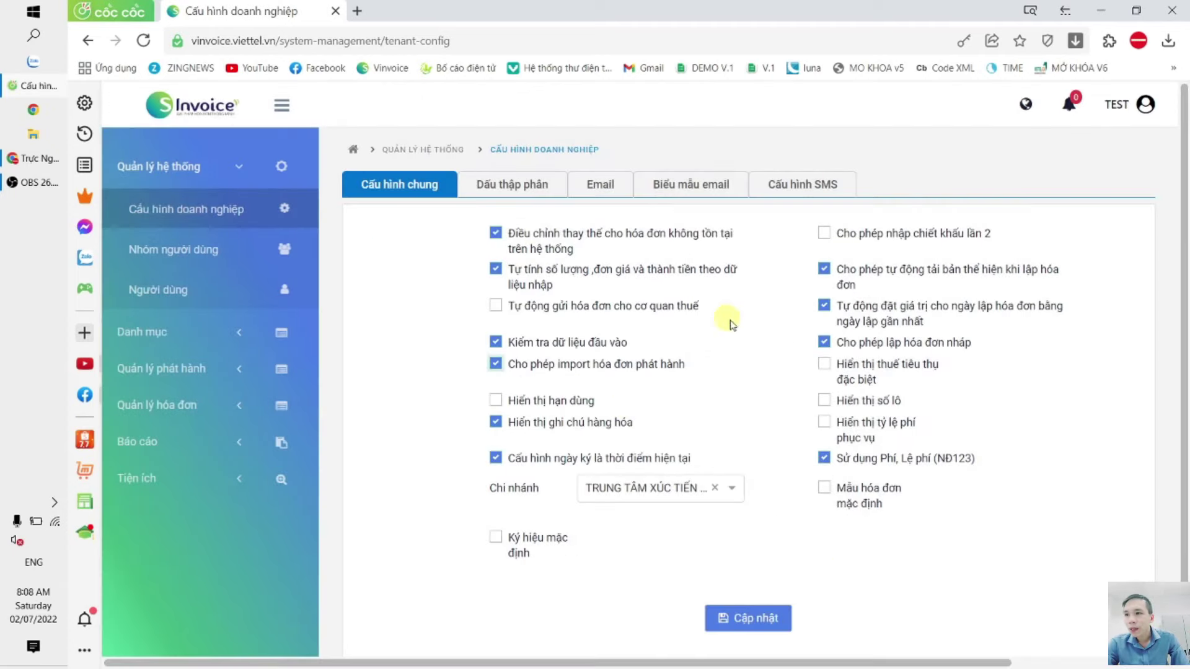
Step: Turn on expiry-date and lot-number display, save, and open Hóa đơn chưa phát hành
left_click(532, 404)
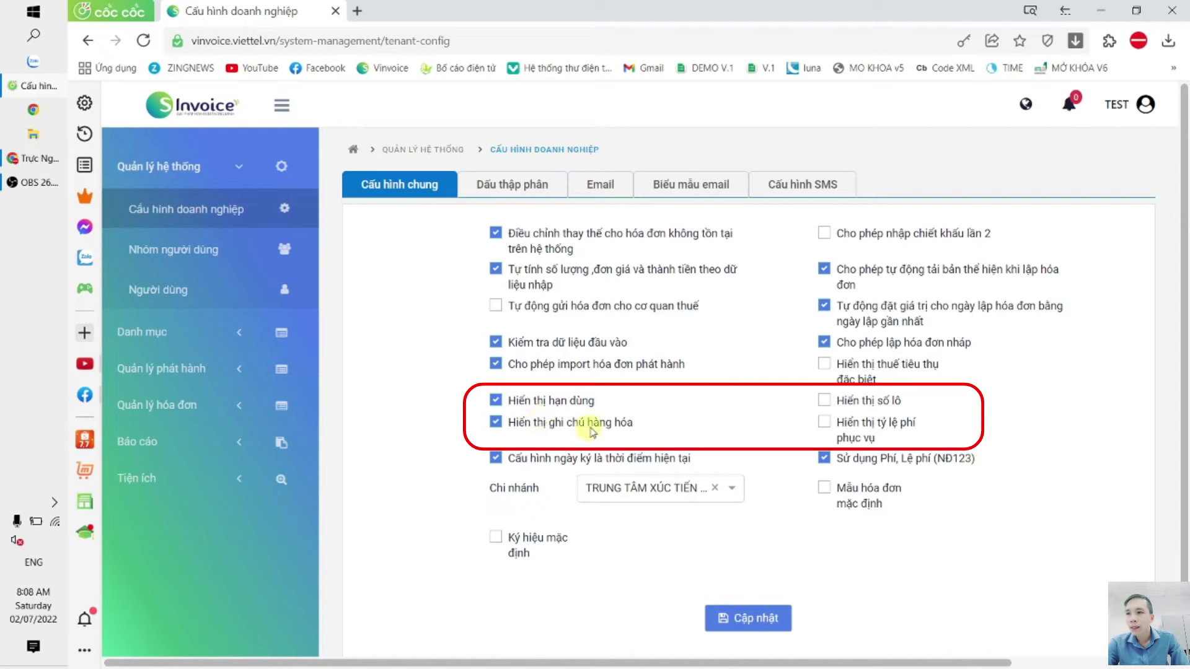
left_click(532, 403)
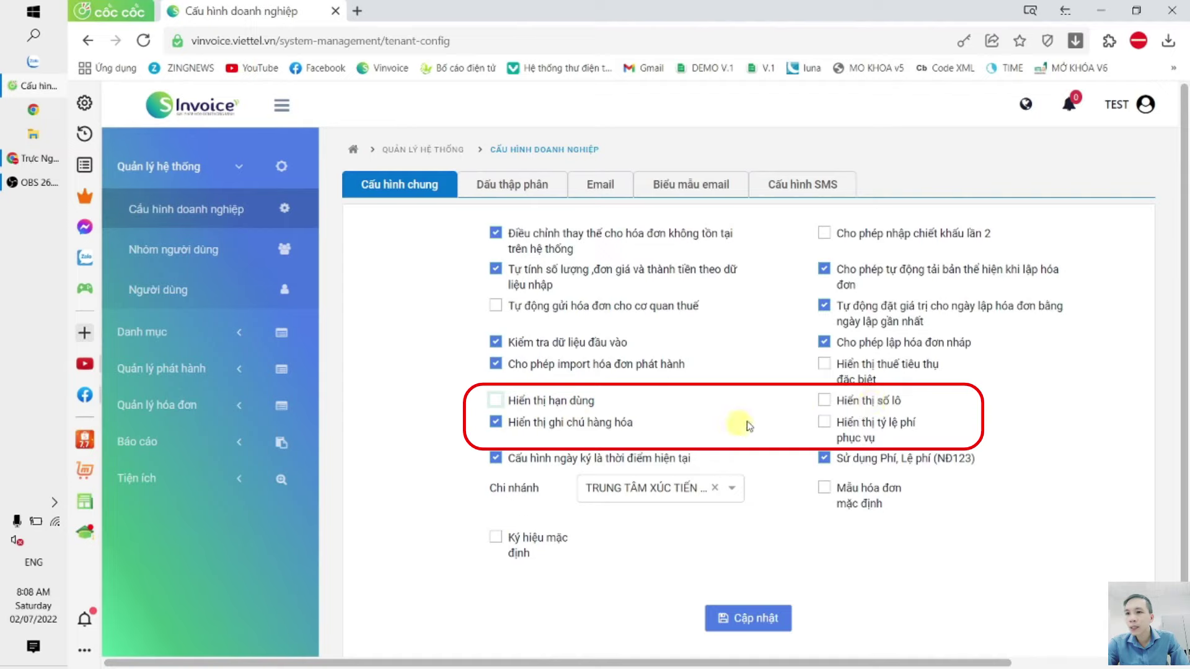
left_click(515, 401)
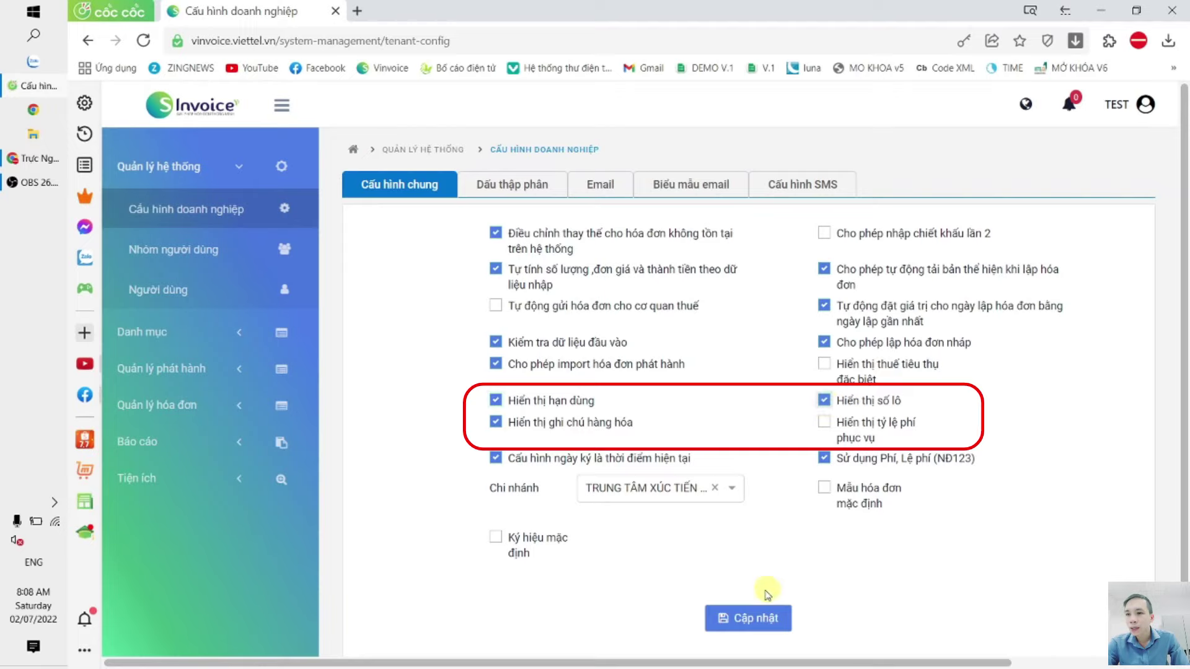
left_click(750, 618)
left_click(778, 427)
left_click(157, 405)
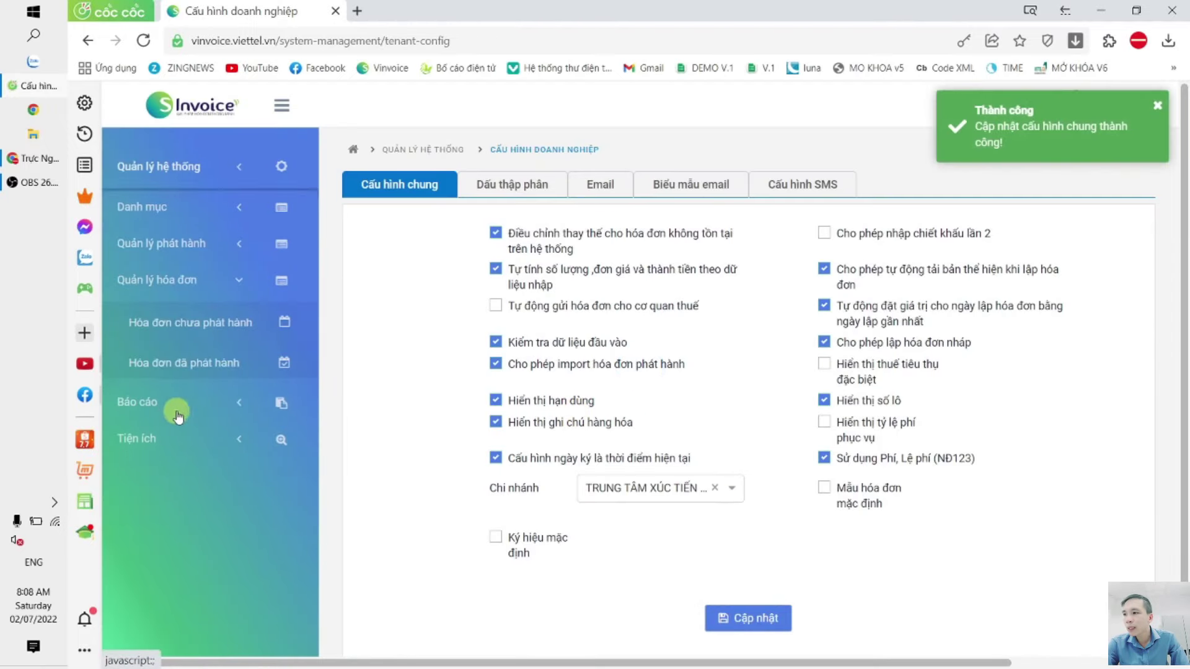
left_click(186, 318)
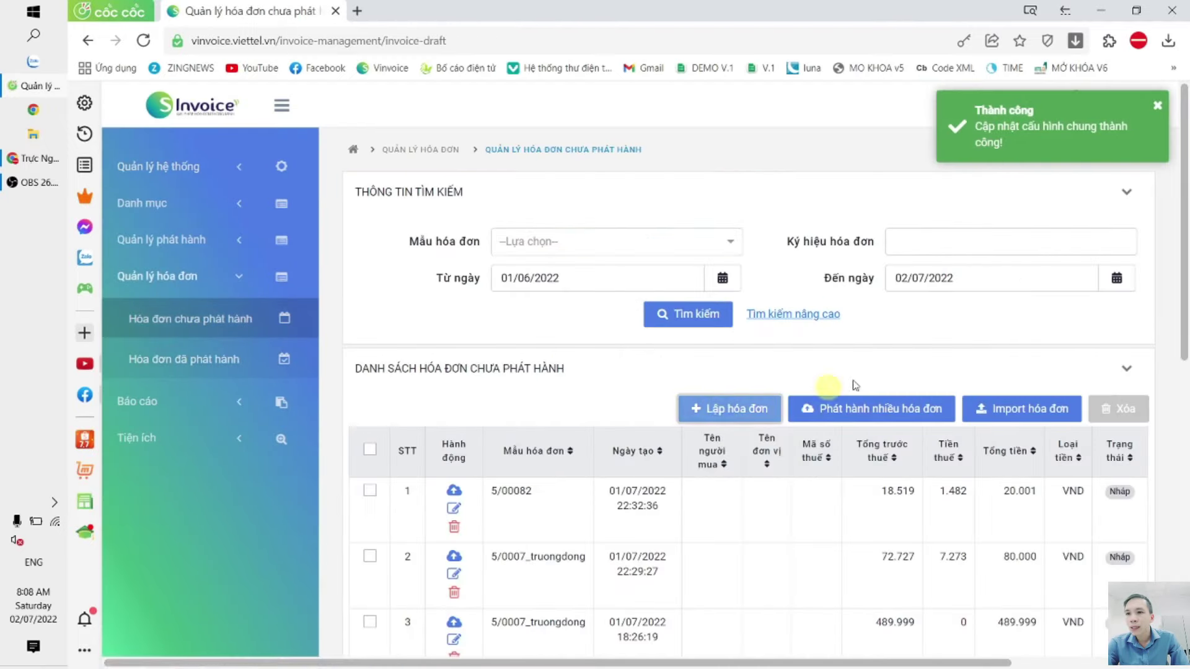
Step: Start a new draft invoice with a template and check line 1's expiry-date field
left_click(729, 410)
left_click(985, 315)
left_click(940, 372)
scroll(725, 403, "down", 10)
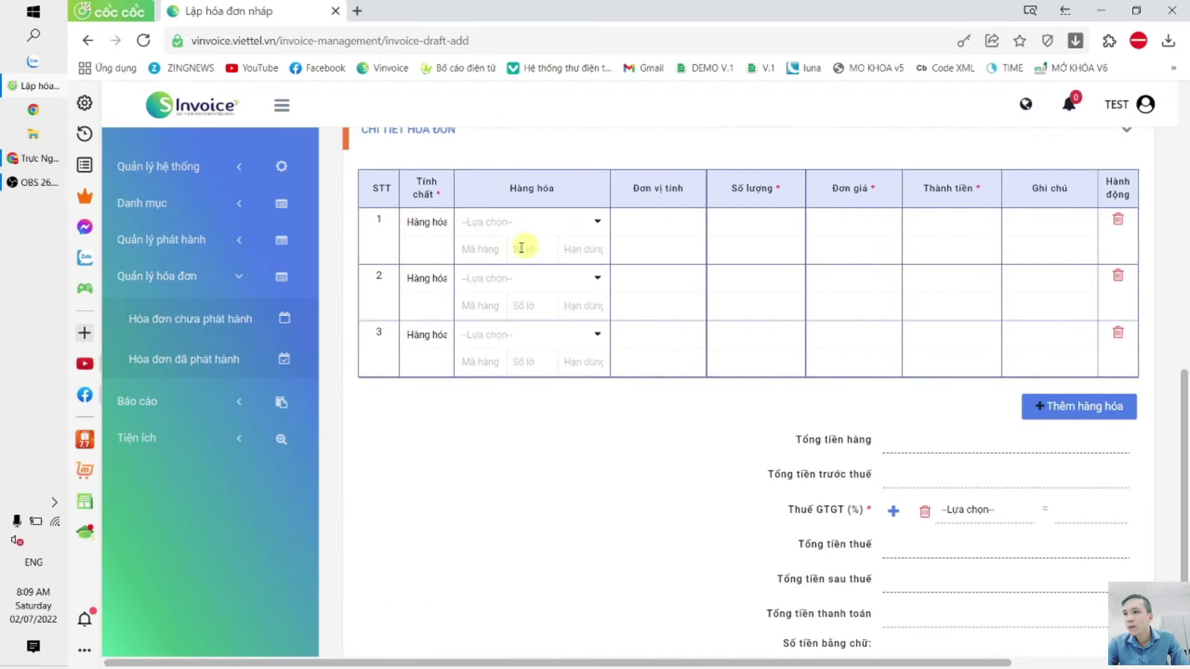
left_click(583, 251)
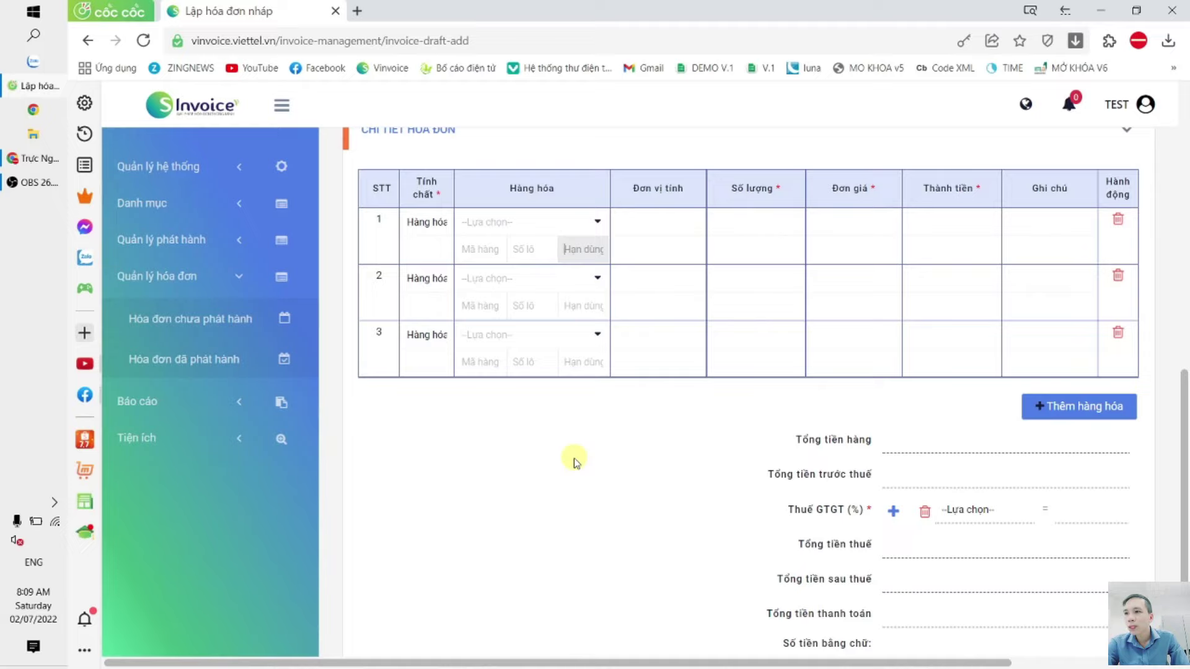
scroll(575, 462, "up", 3)
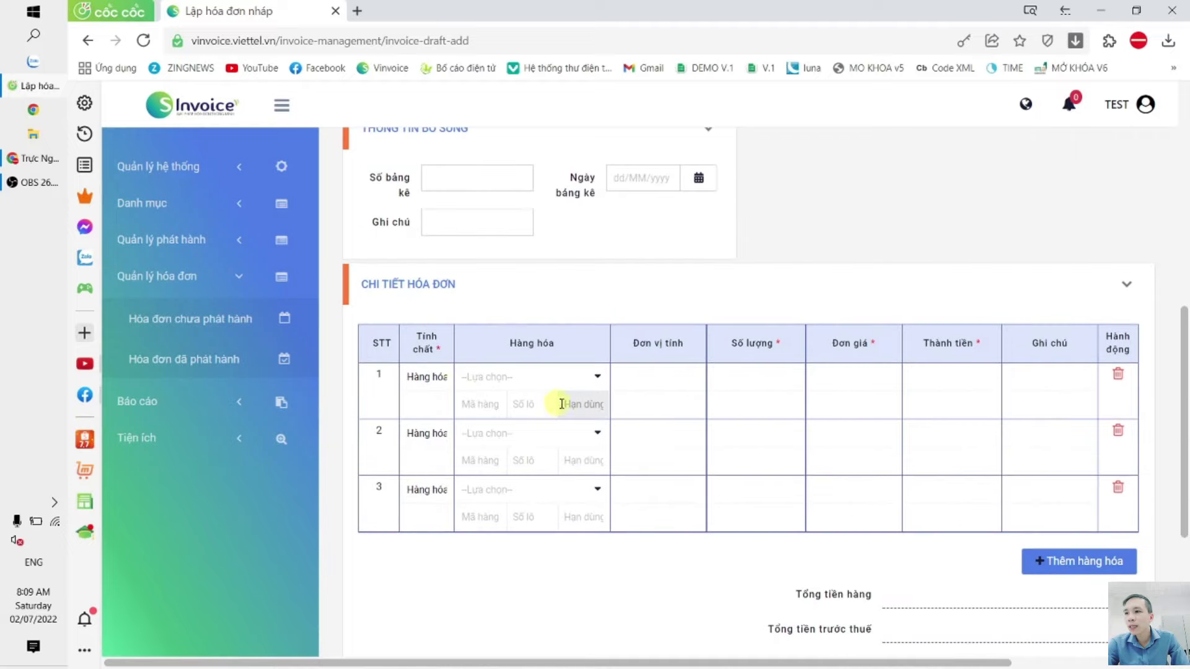
scroll(595, 415, "up", 5)
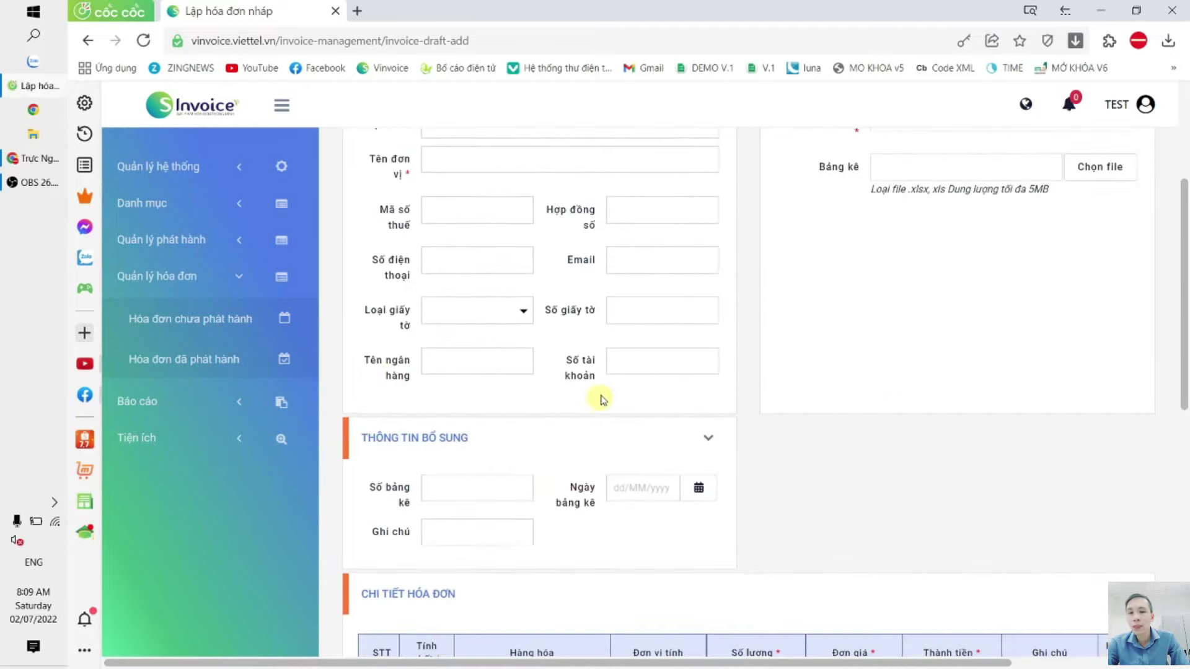
scroll(622, 403, "up", 3)
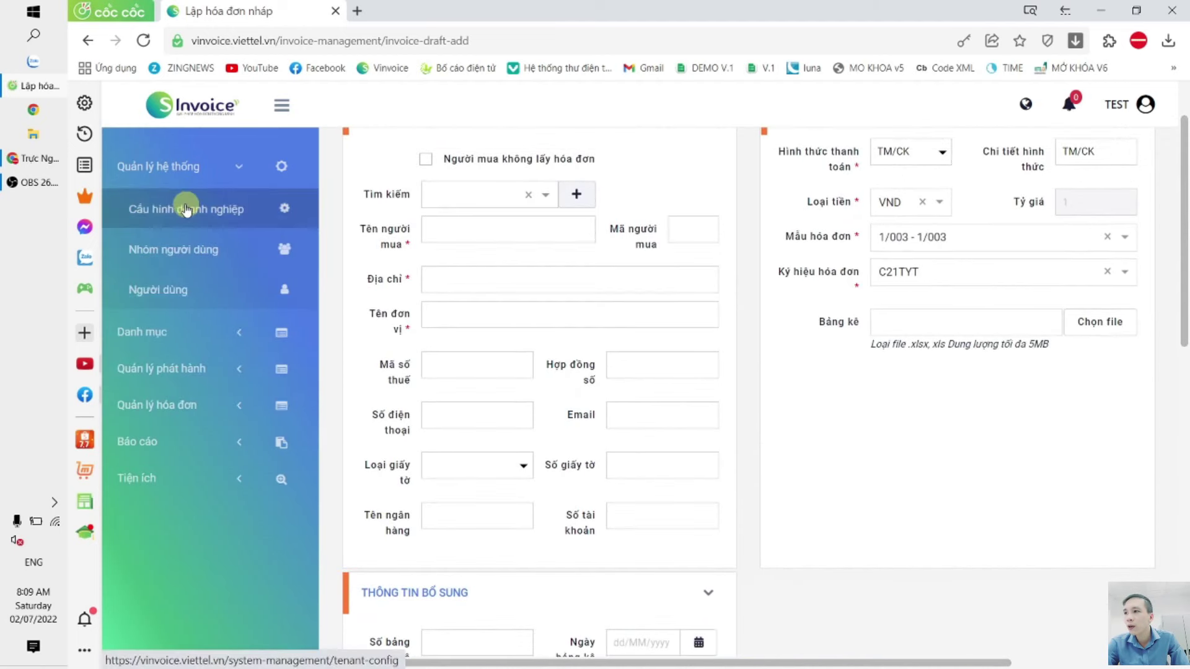
Step: Untick lot-number and goods-note display in the configuration and save it
left_click(186, 208)
left_click(824, 400)
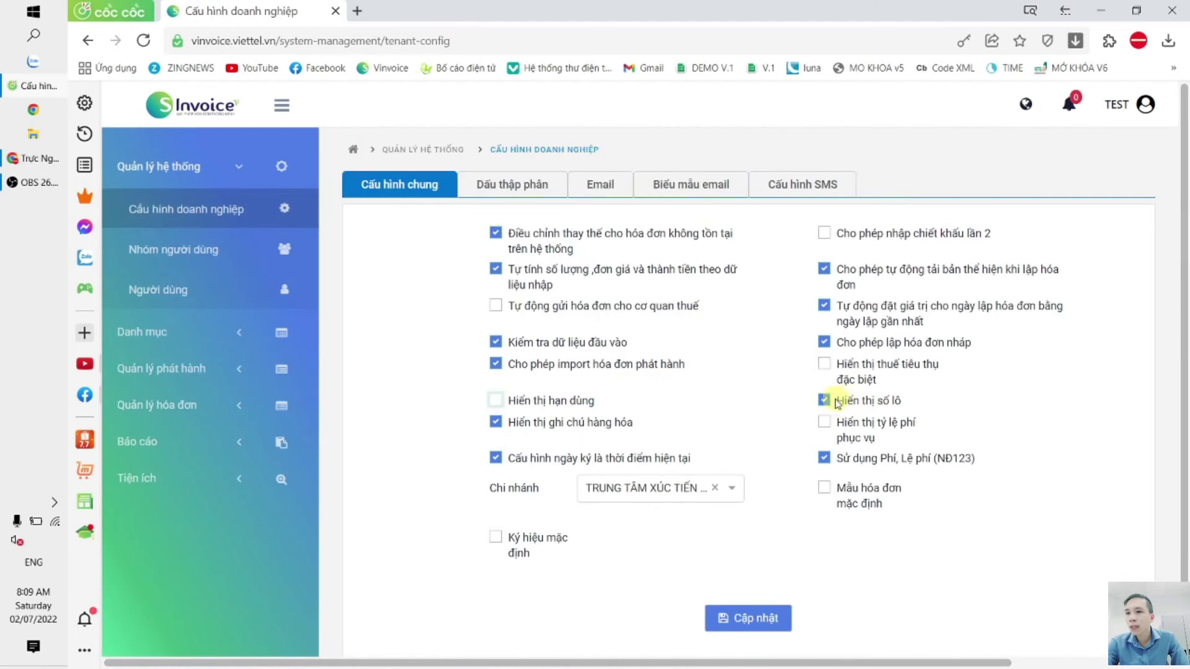
left_click(496, 422)
scroll(748, 507, "down", 2)
left_click(748, 541)
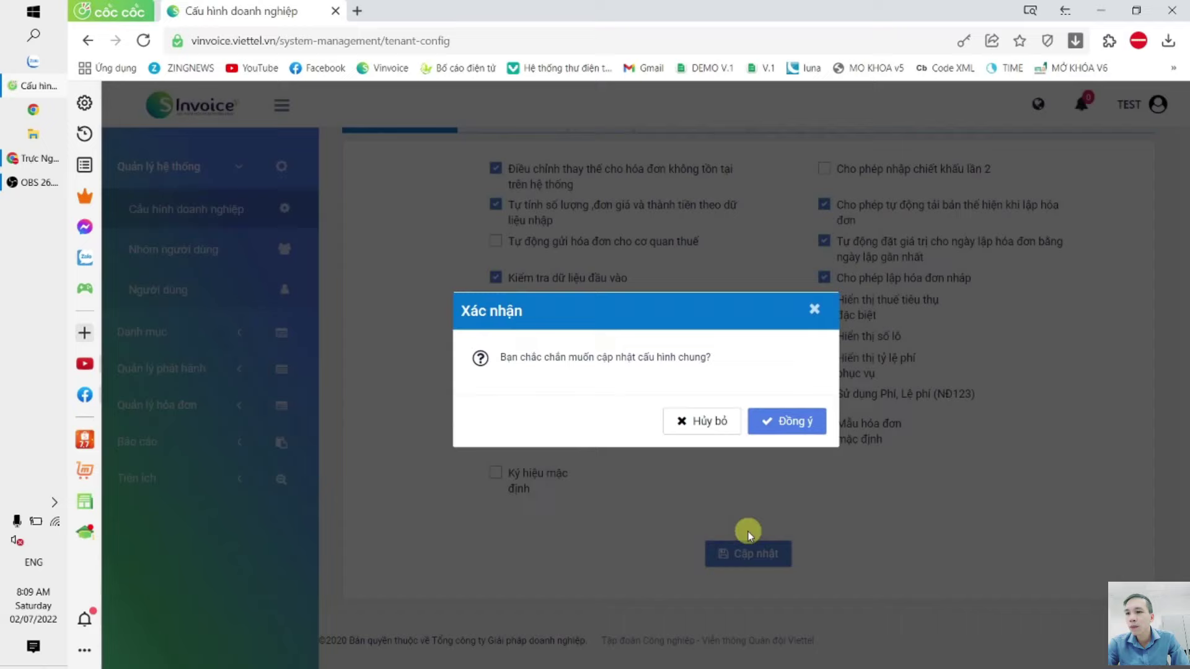
left_click(786, 421)
left_click(174, 372)
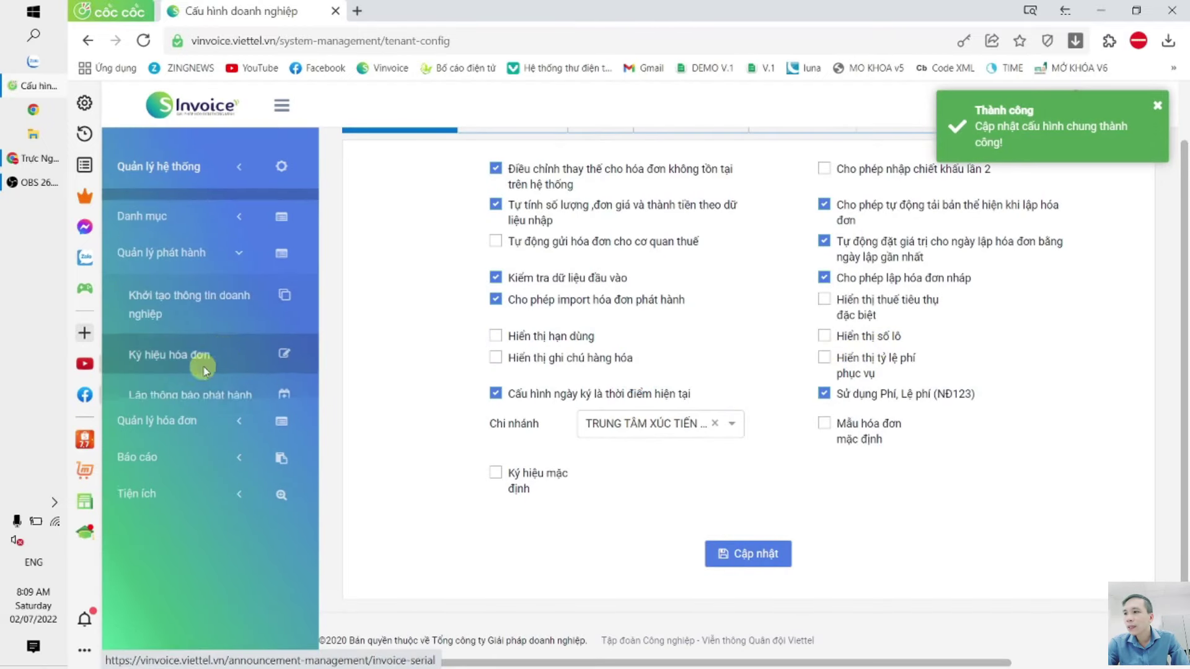
left_click(178, 419)
Step: Start a new invoice and put Sài Gòn - Đà Nẵng on line 1
left_click(209, 373)
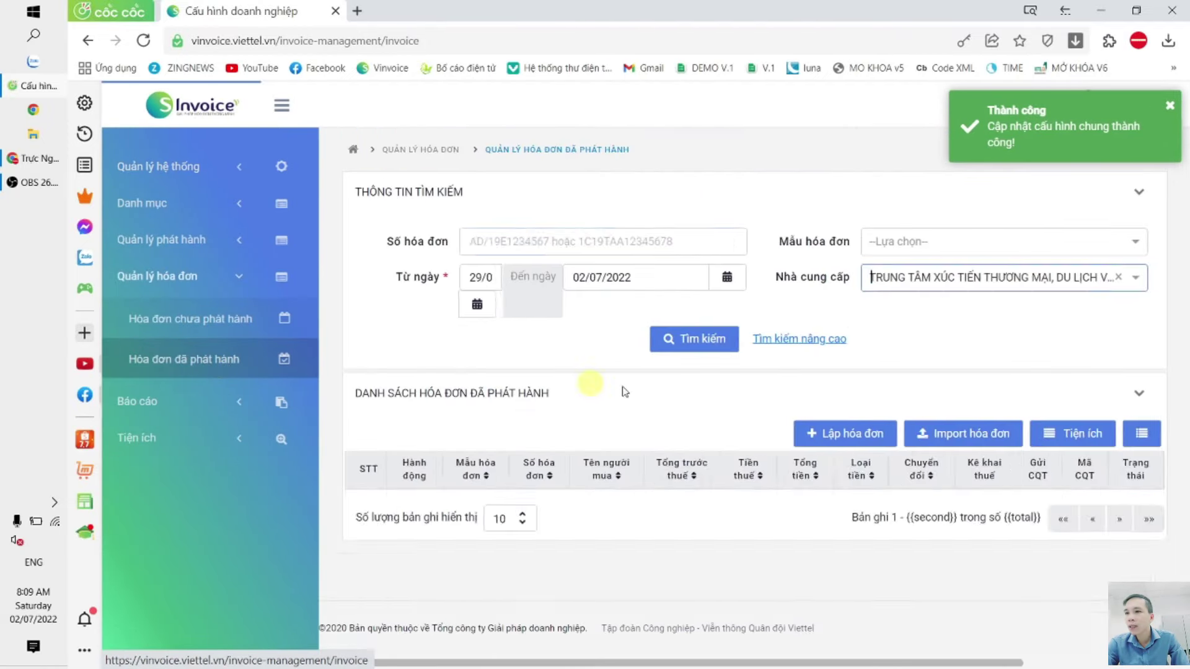
left_click(826, 428)
left_click(882, 314)
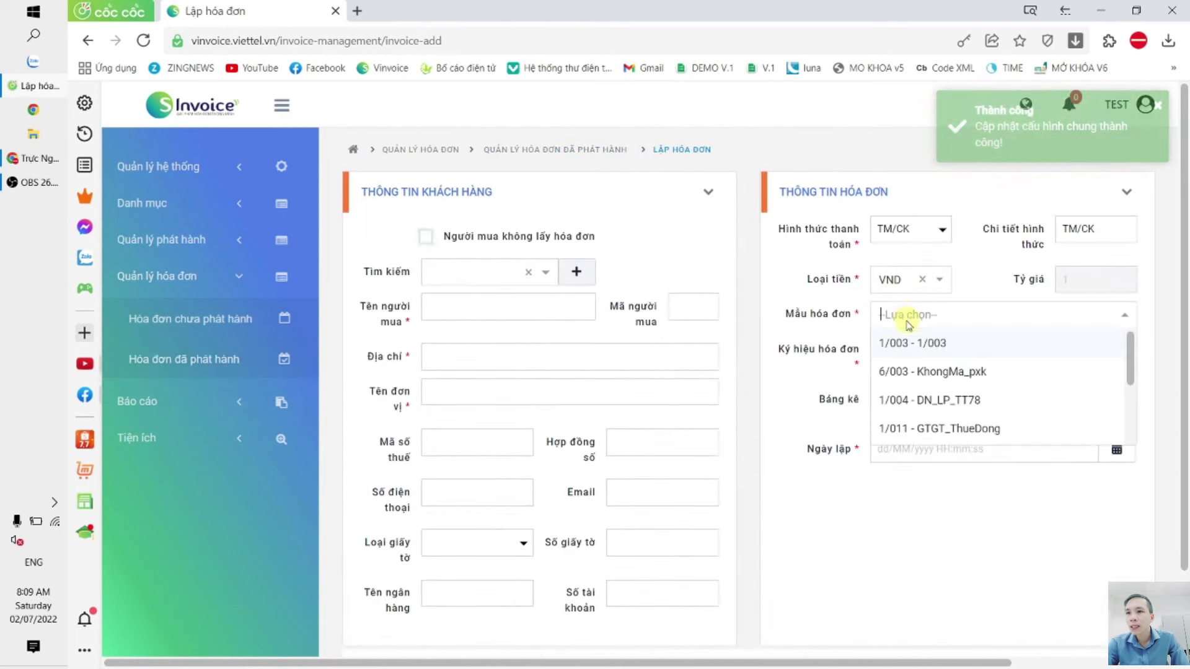
scroll(618, 393, "down", 12)
left_click(499, 223)
left_click(510, 246)
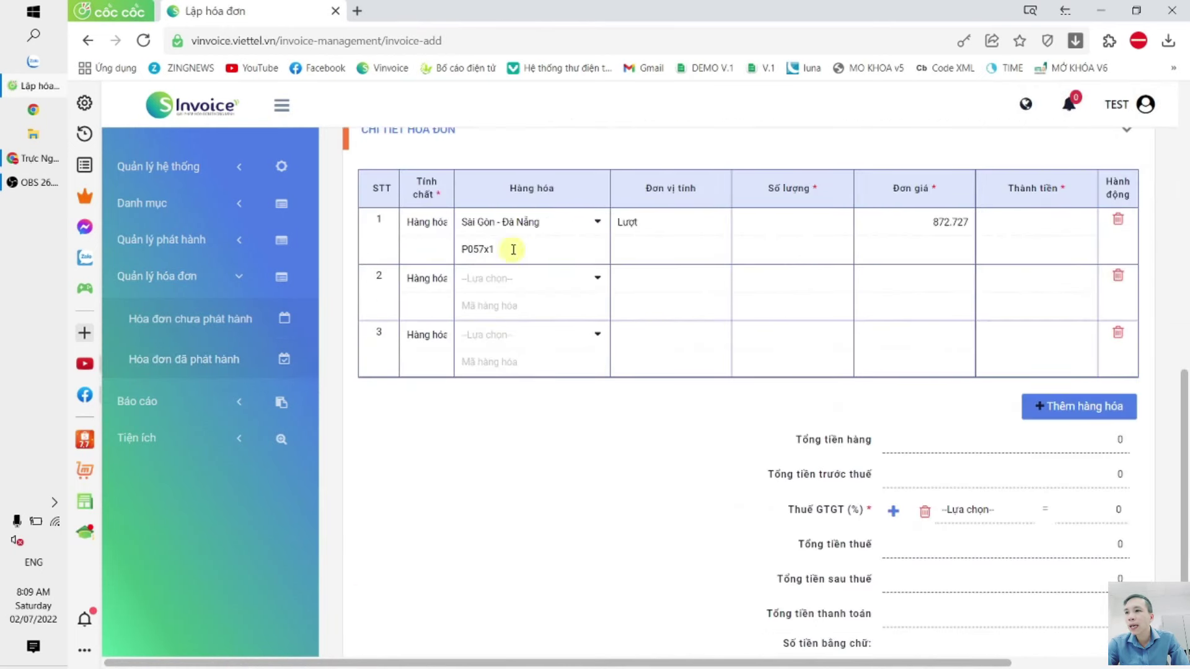
left_click(668, 224)
Step: Go back to Cấu hình doanh nghiệp under system management
scroll(556, 251, "up", 1)
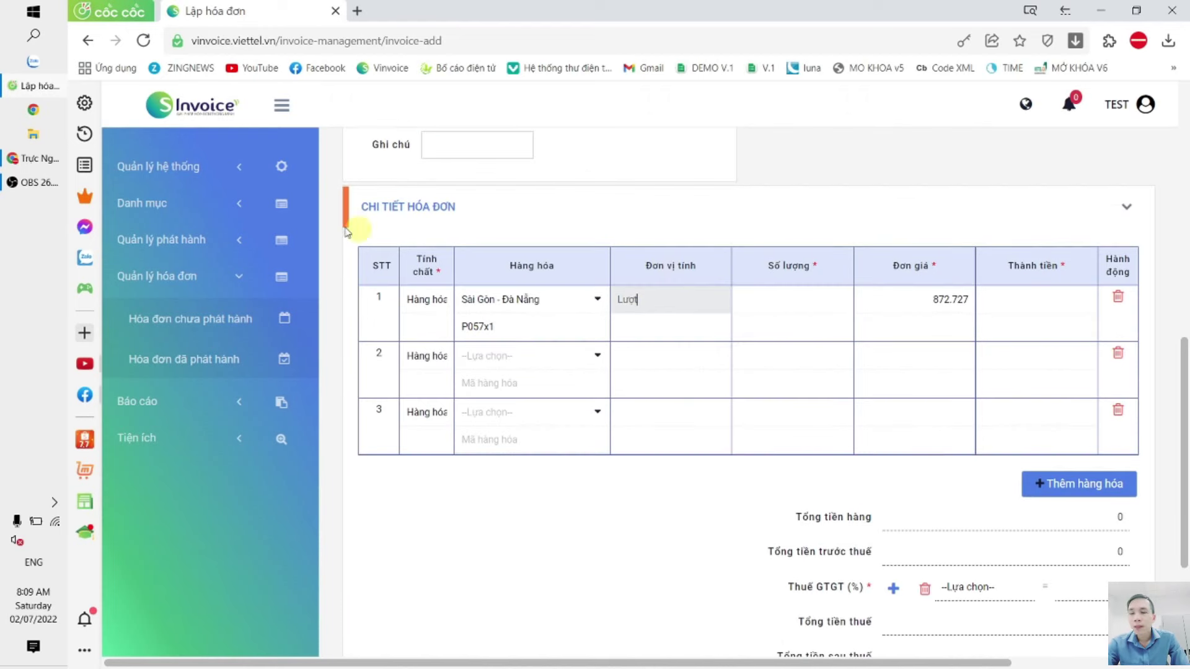
left_click(156, 165)
left_click(165, 203)
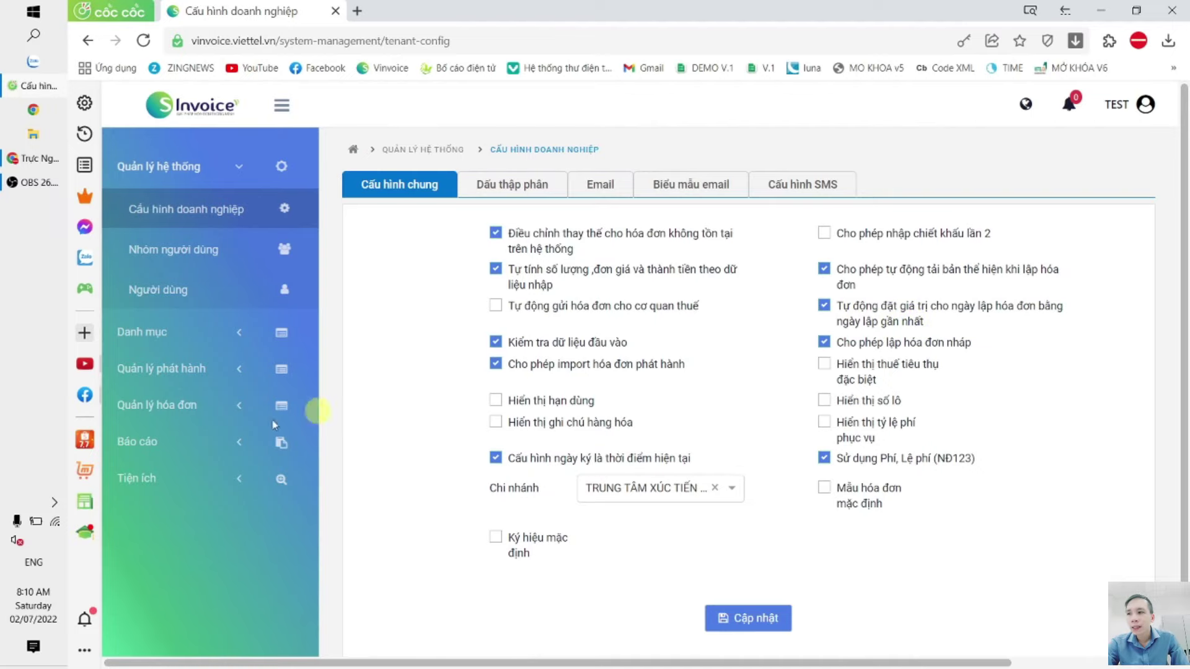
Step: Check the draft receipt's issue date back to June 2022, then close without publishing
left_click(202, 417)
left_click(190, 319)
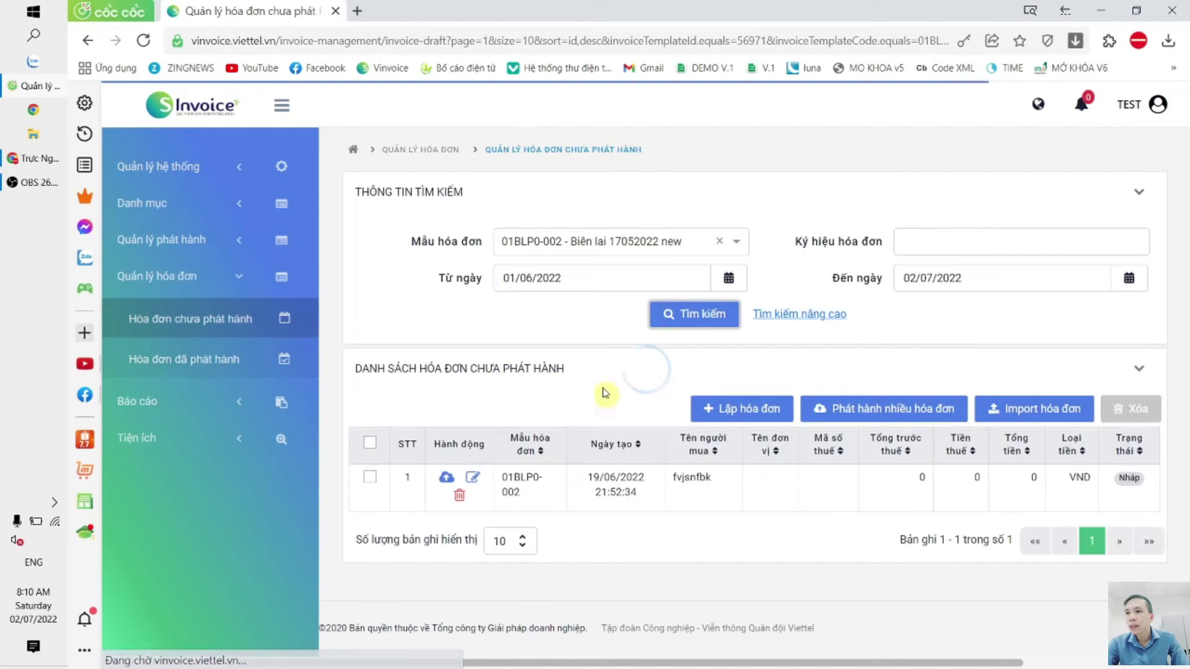
left_click(441, 475)
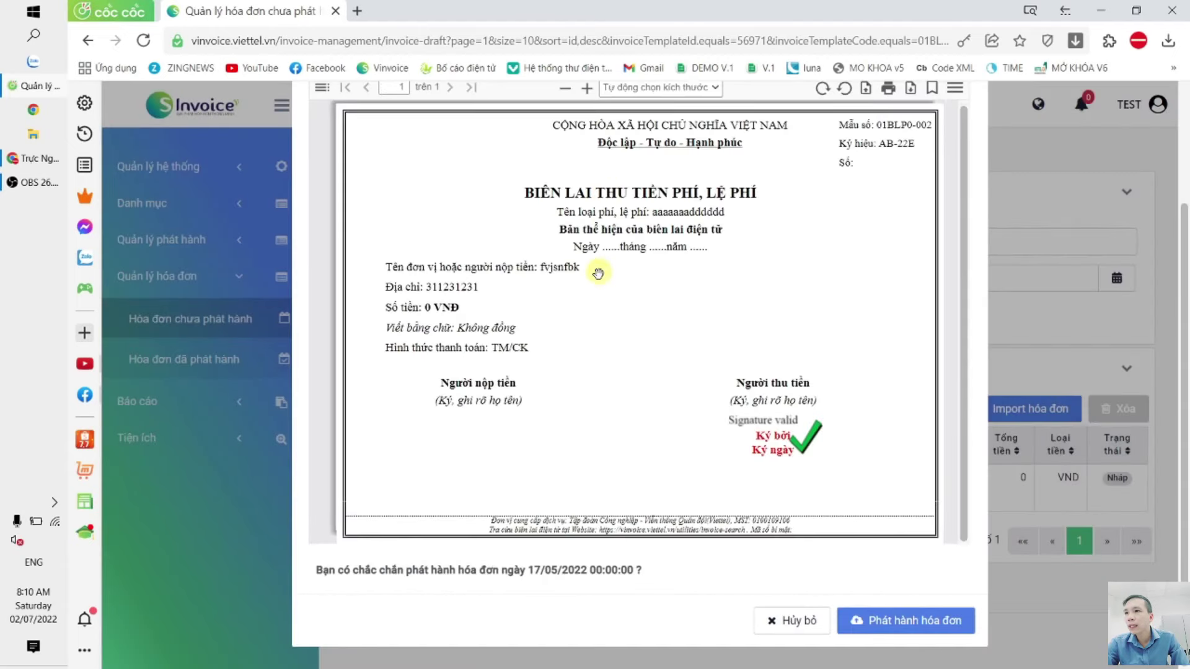
scroll(598, 274, "up", 3)
left_click(610, 193)
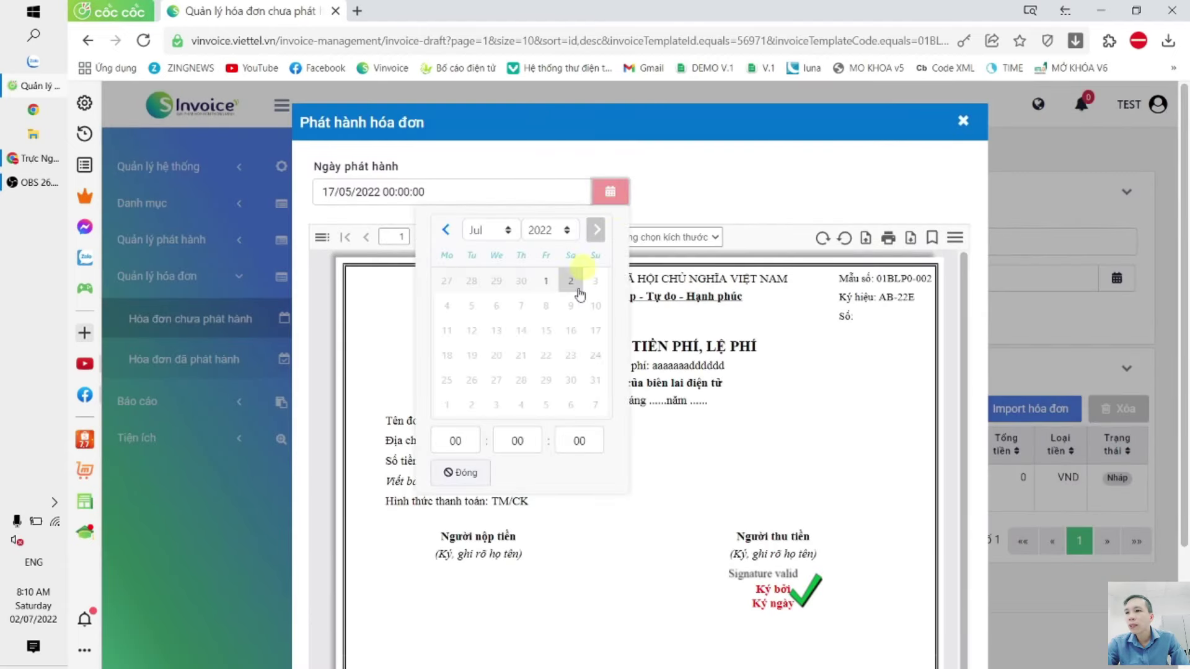
left_click(445, 230)
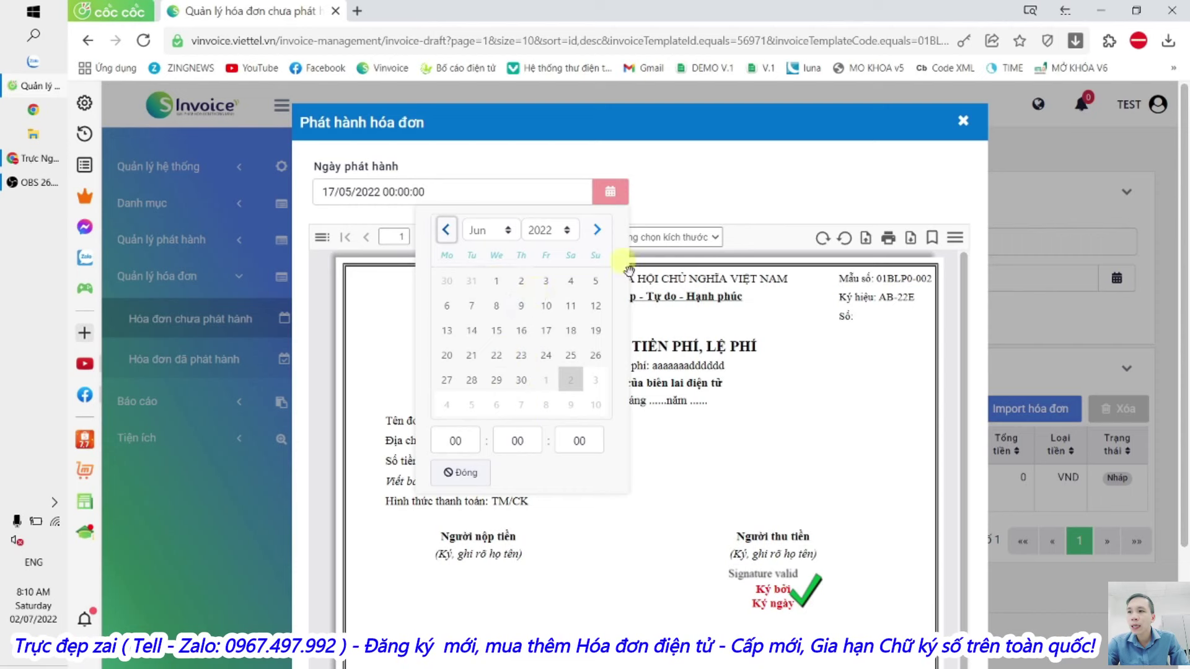
left_click(963, 121)
Step: Turn off auto-filling the latest invoice date and current-time signing date, and save
left_click(178, 177)
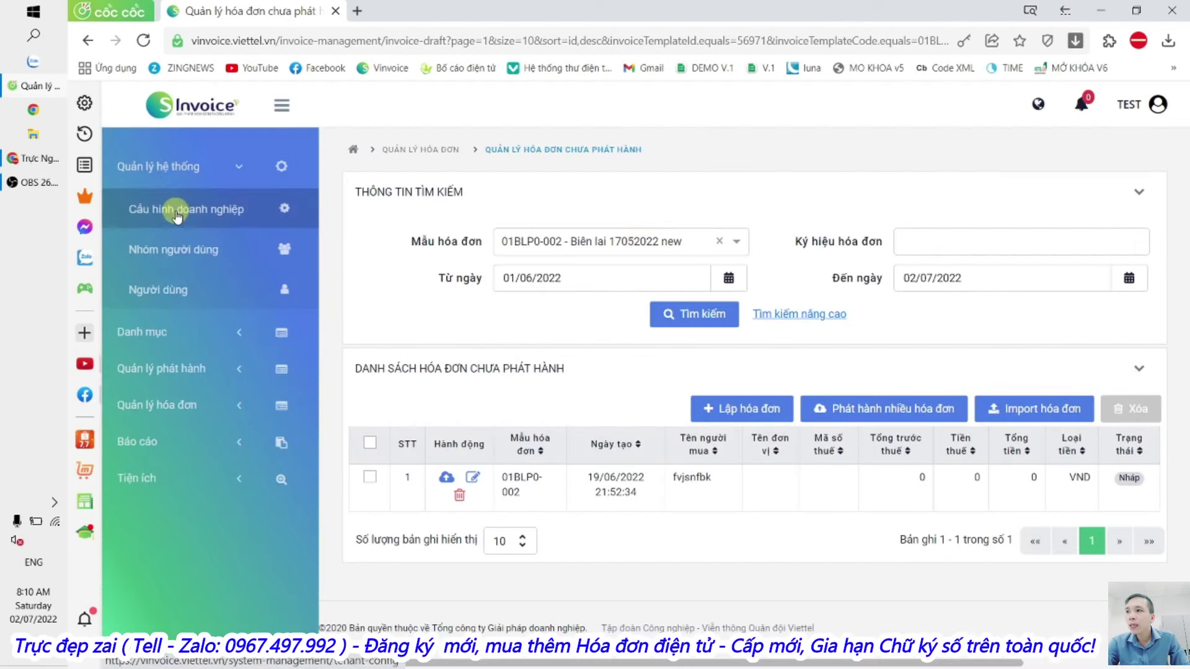
left_click(177, 214)
left_click(824, 306)
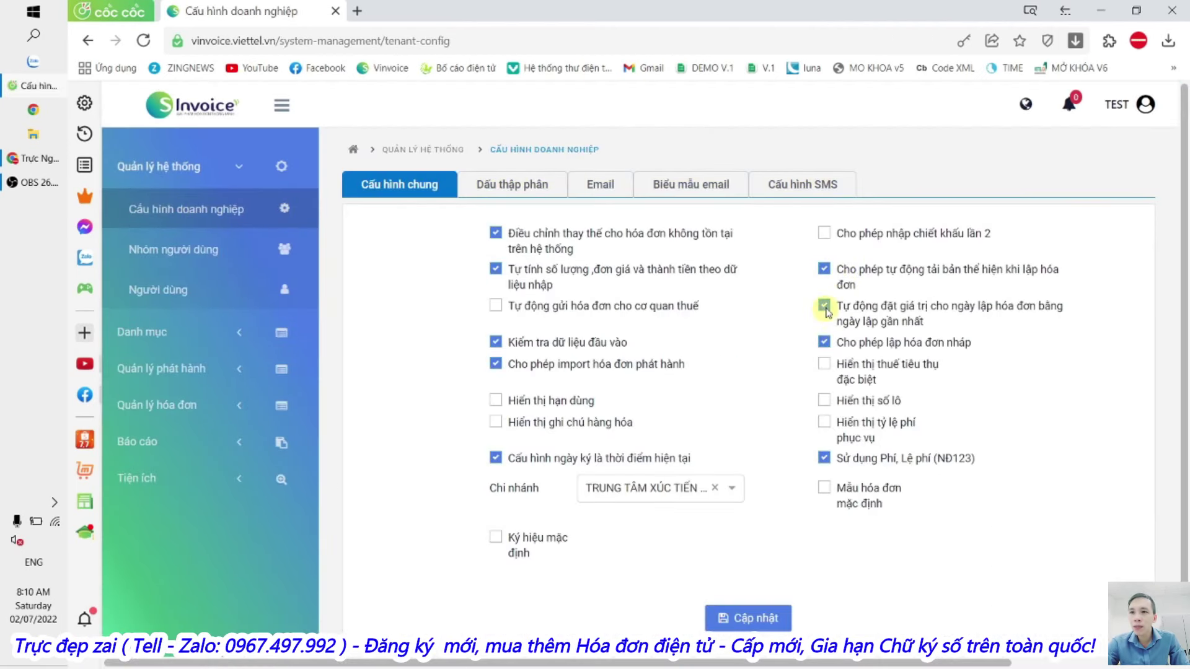
left_click(537, 463)
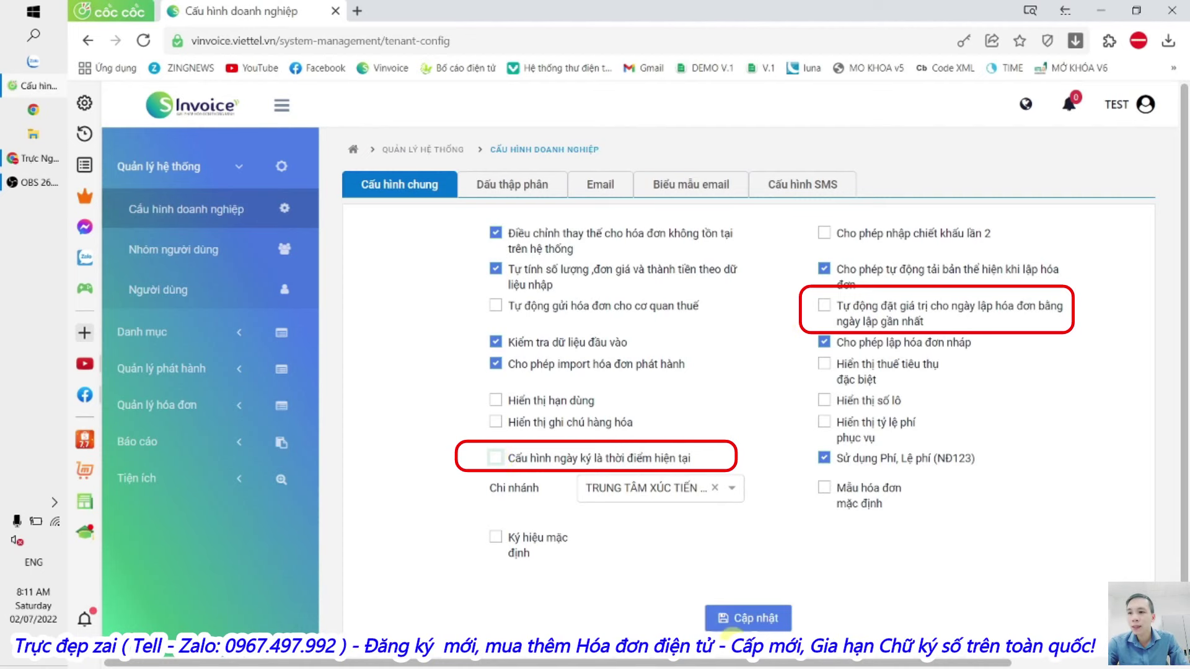
left_click(738, 620)
left_click(784, 427)
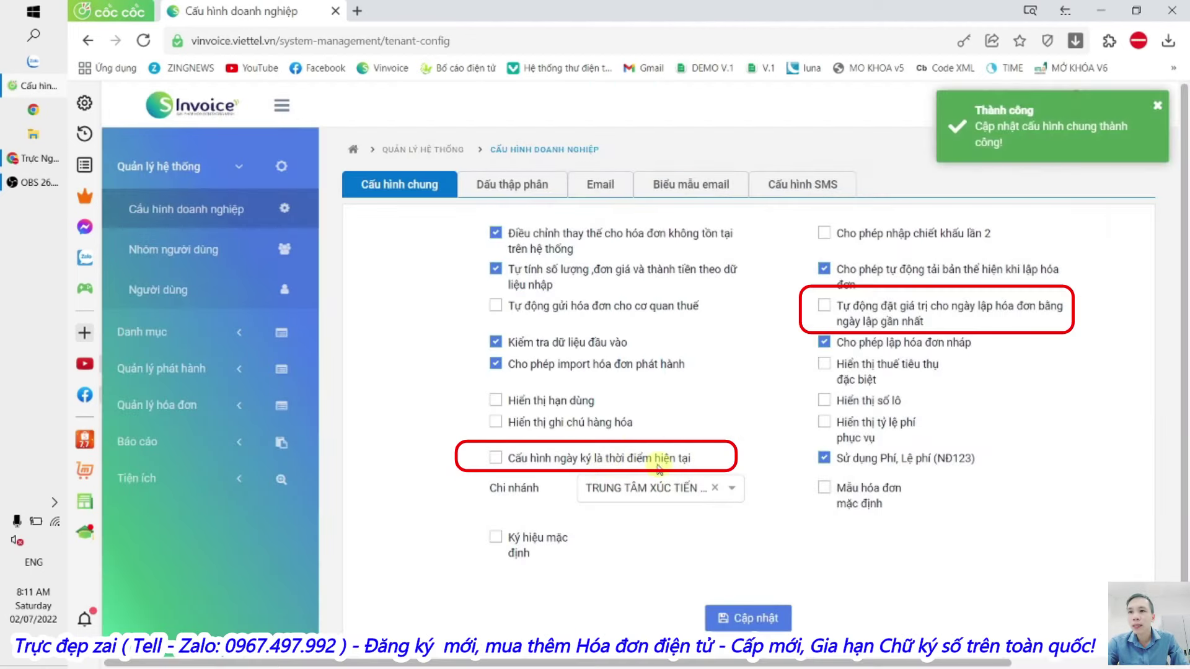
Step: In unissued invoices, filter drafts by invoice template and start issuing the draft receipt
left_click(177, 406)
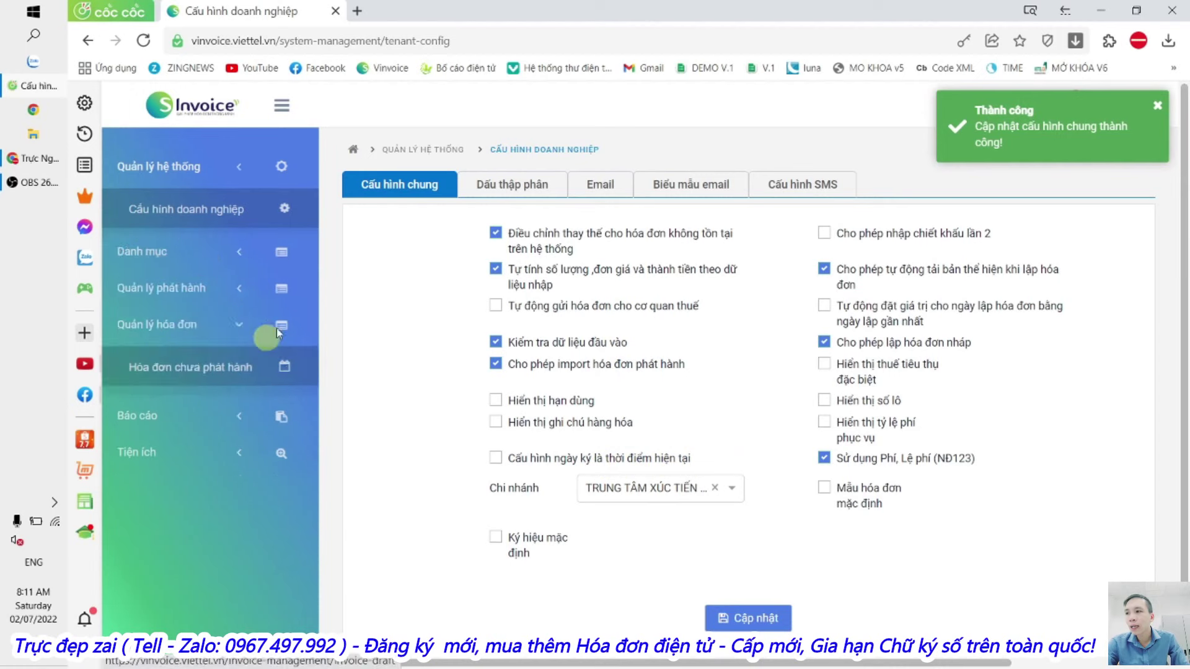
left_click(205, 365)
left_click(176, 317)
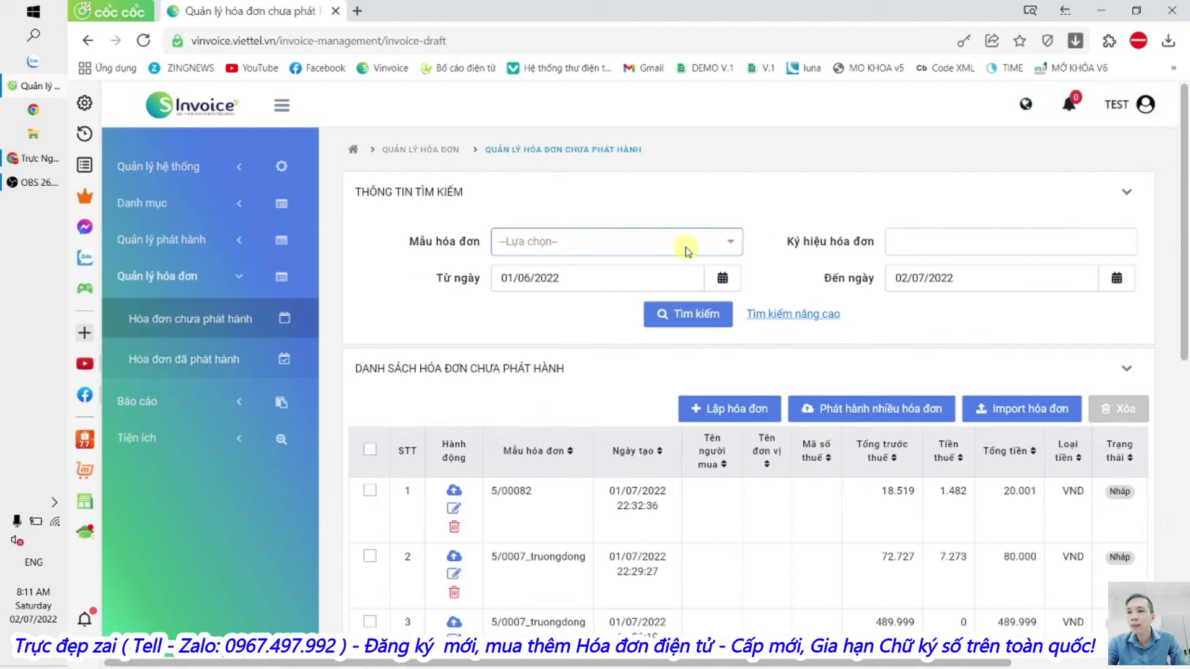
left_click(686, 249)
left_click(589, 270)
left_click(610, 191)
Step: Set the draft receipt's issue date to 02/07/2022 and close the issue window unpublished
left_click(571, 280)
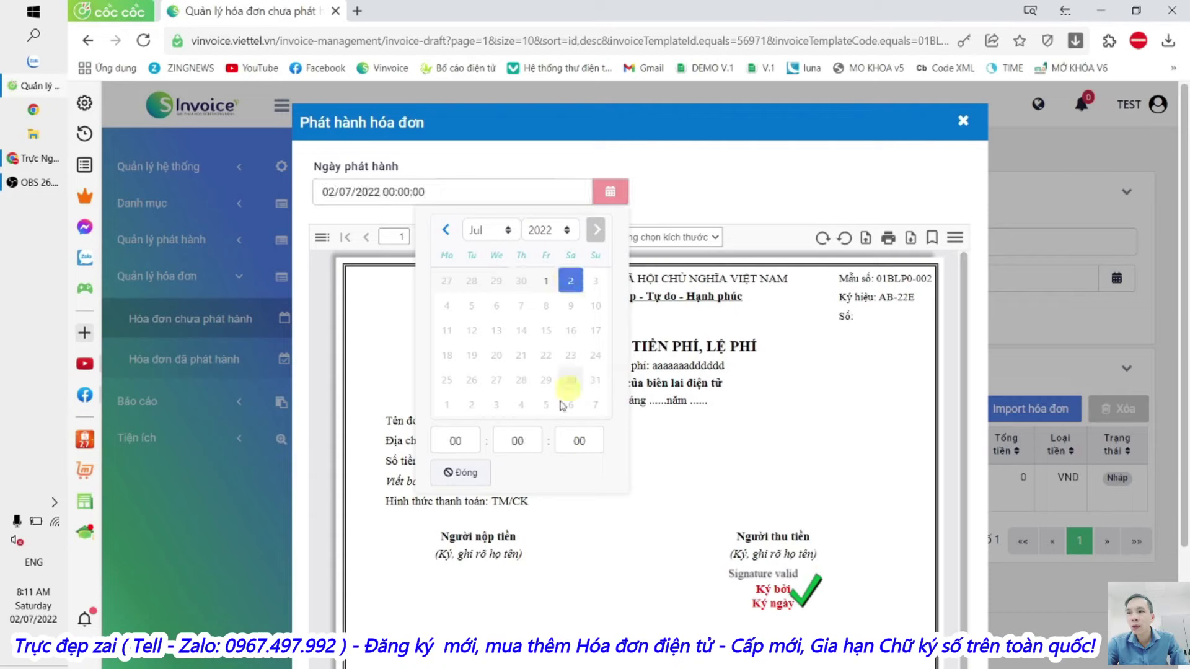
left_click(570, 282)
left_click(610, 191)
left_click(610, 191)
left_click(575, 284)
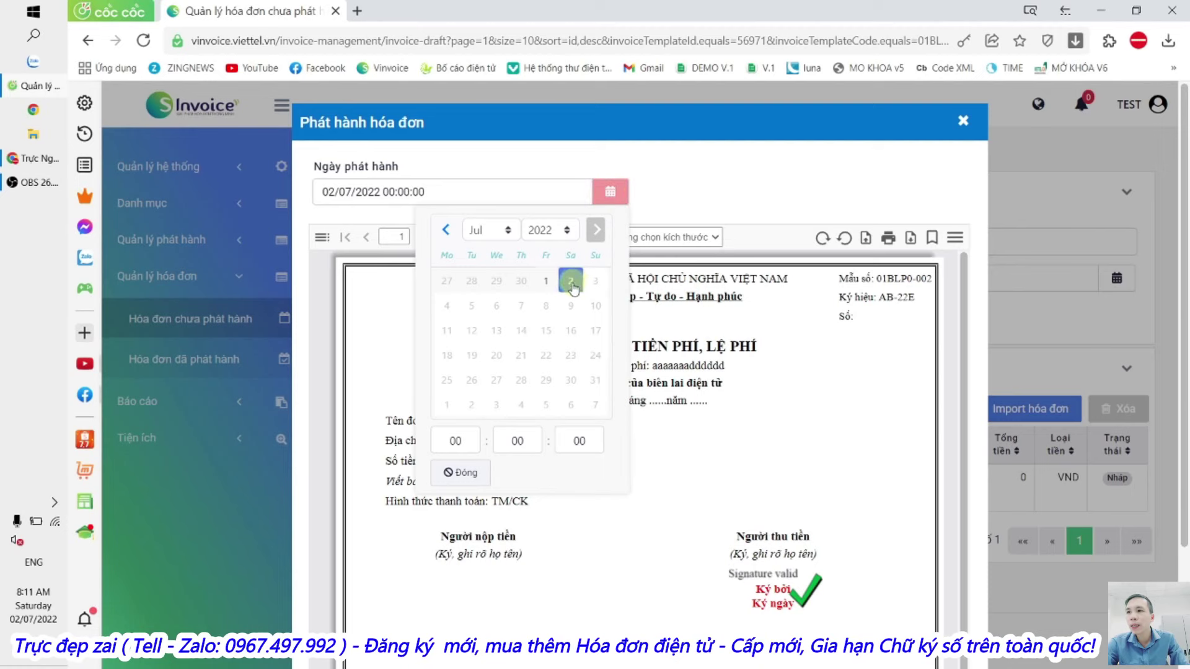
left_click(460, 473)
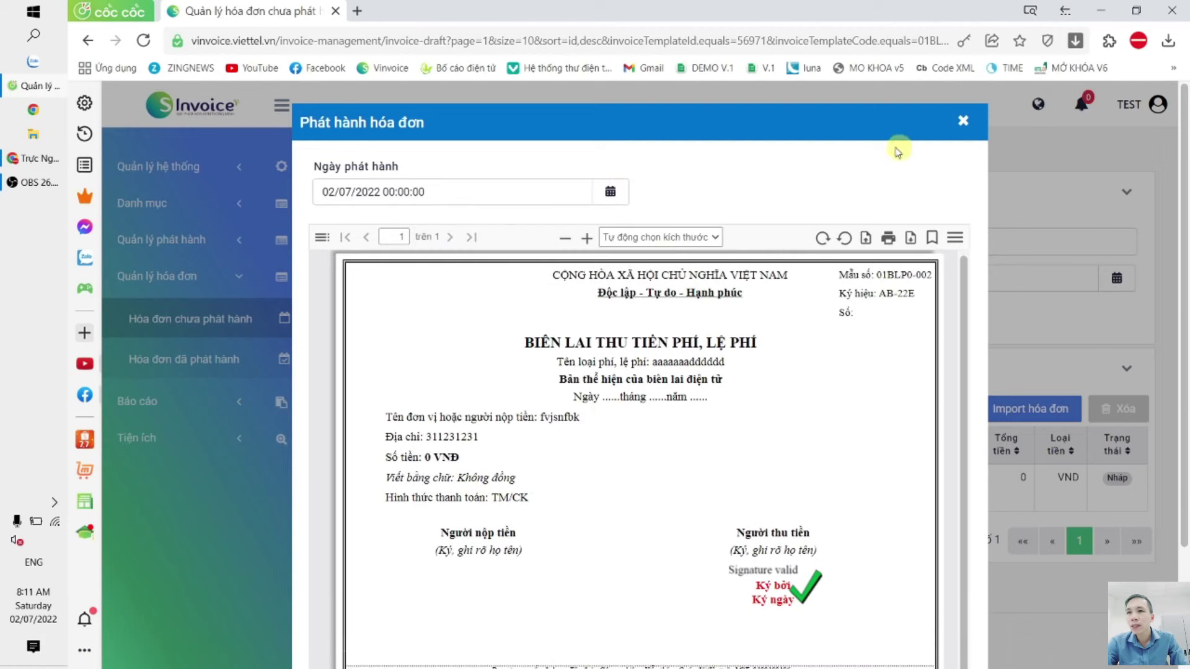
left_click(961, 122)
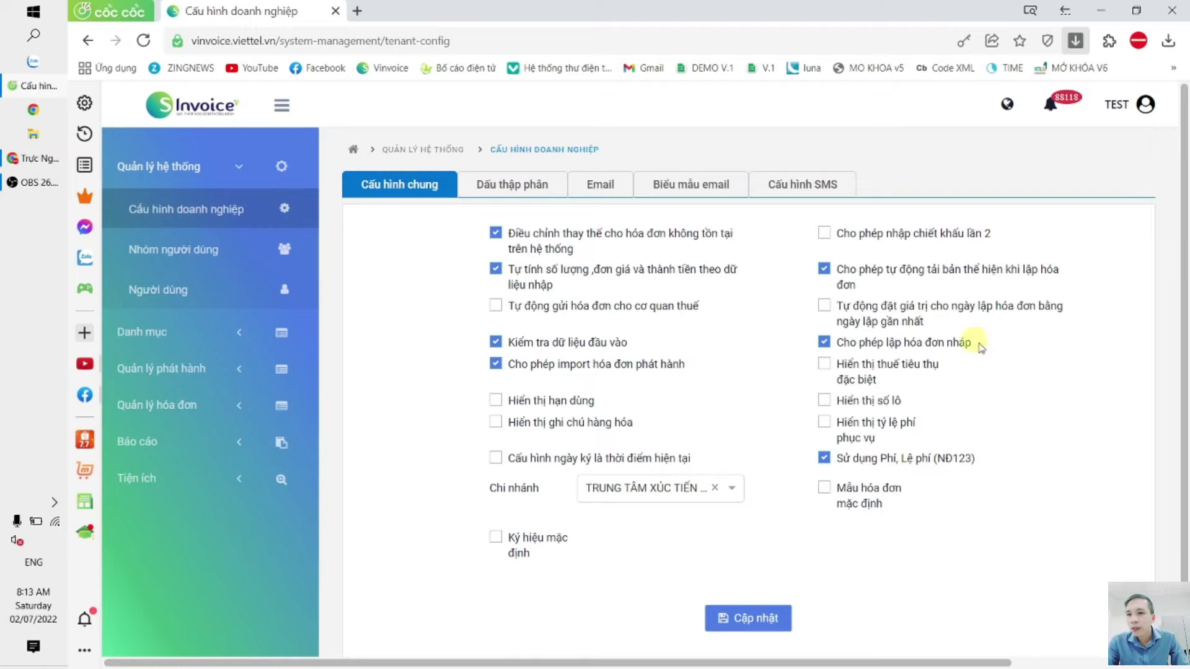
Step: Enable automatic sending of invoices to the tax authority and save the general configuration
left_click(727, 627)
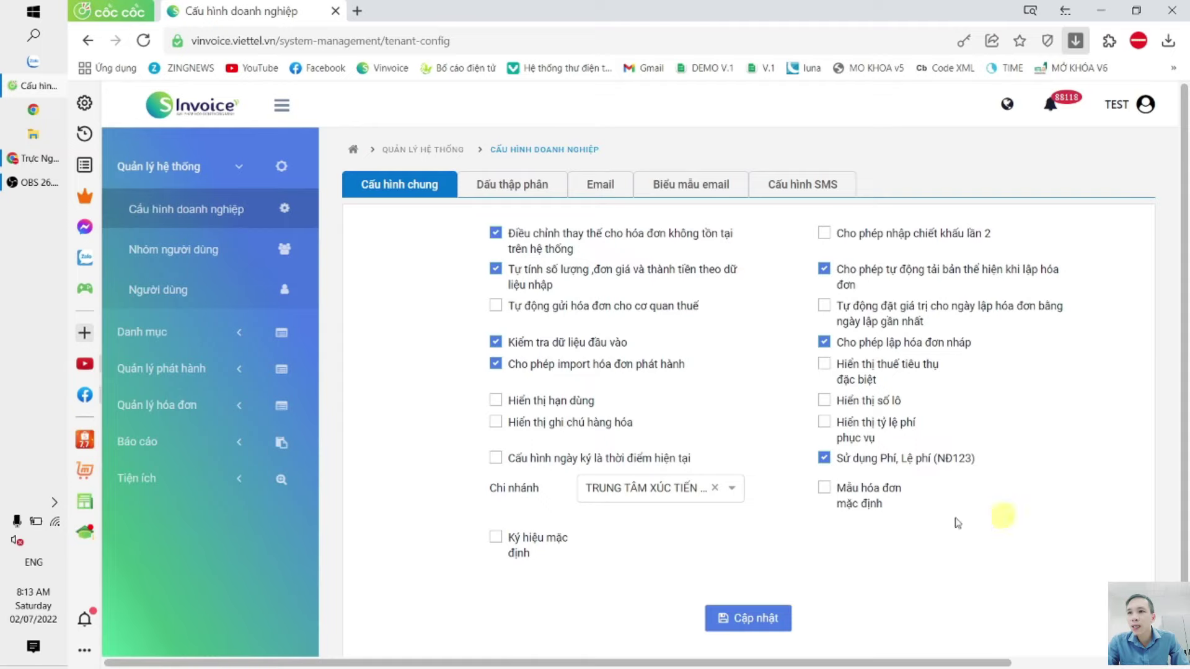
left_click(495, 305)
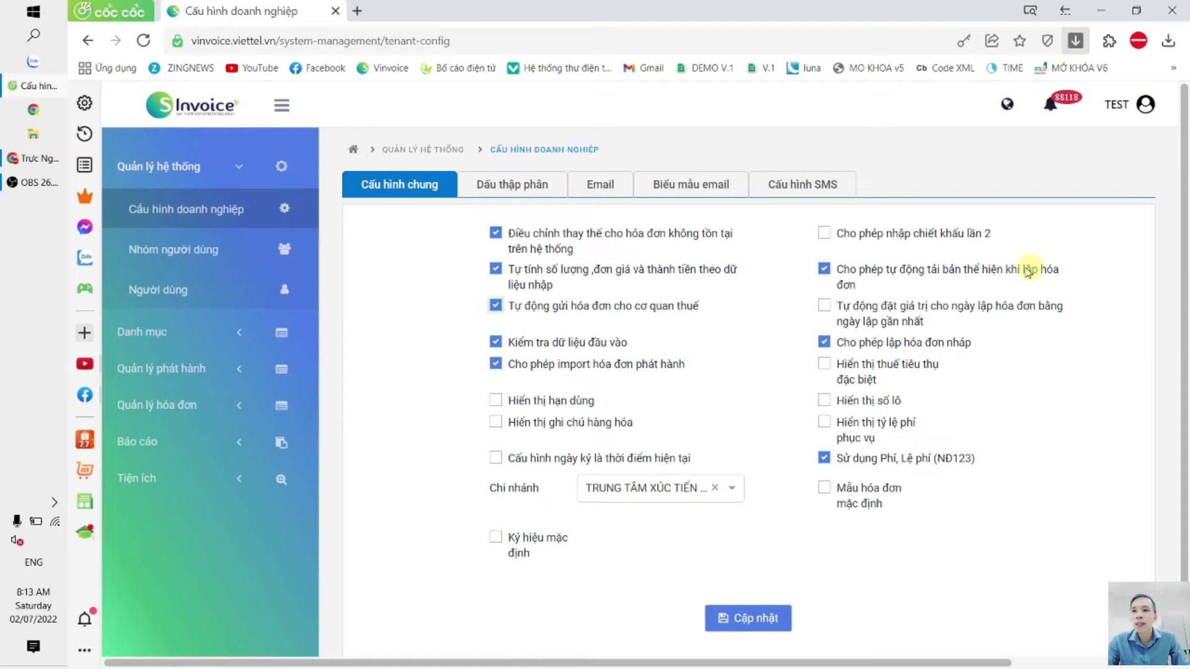
left_click(753, 622)
left_click(786, 414)
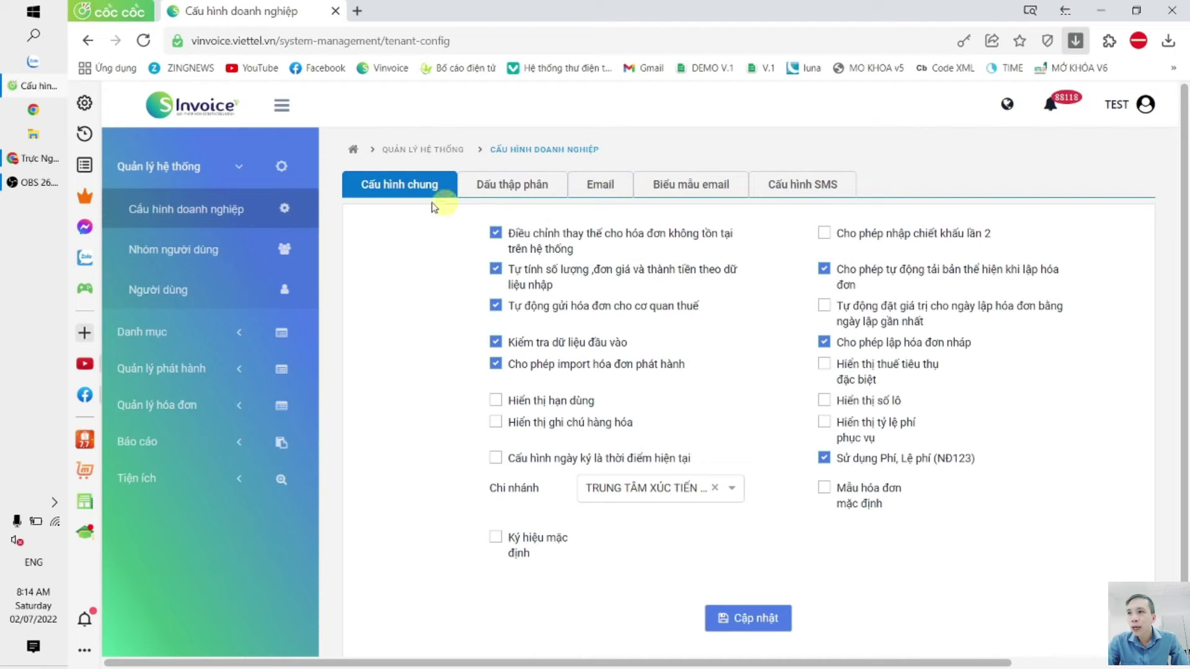
Step: Review the Dấu thập phân settings: 2 decimals for quantity, unit price, tax and totals
left_click(514, 191)
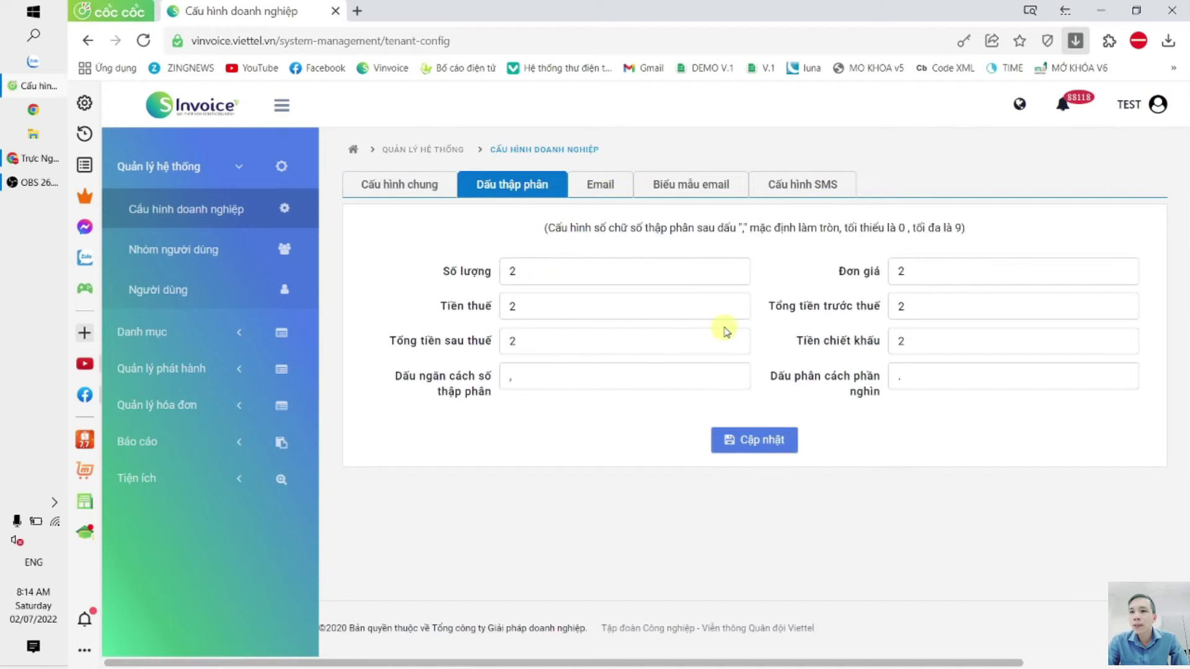
double_click(547, 271)
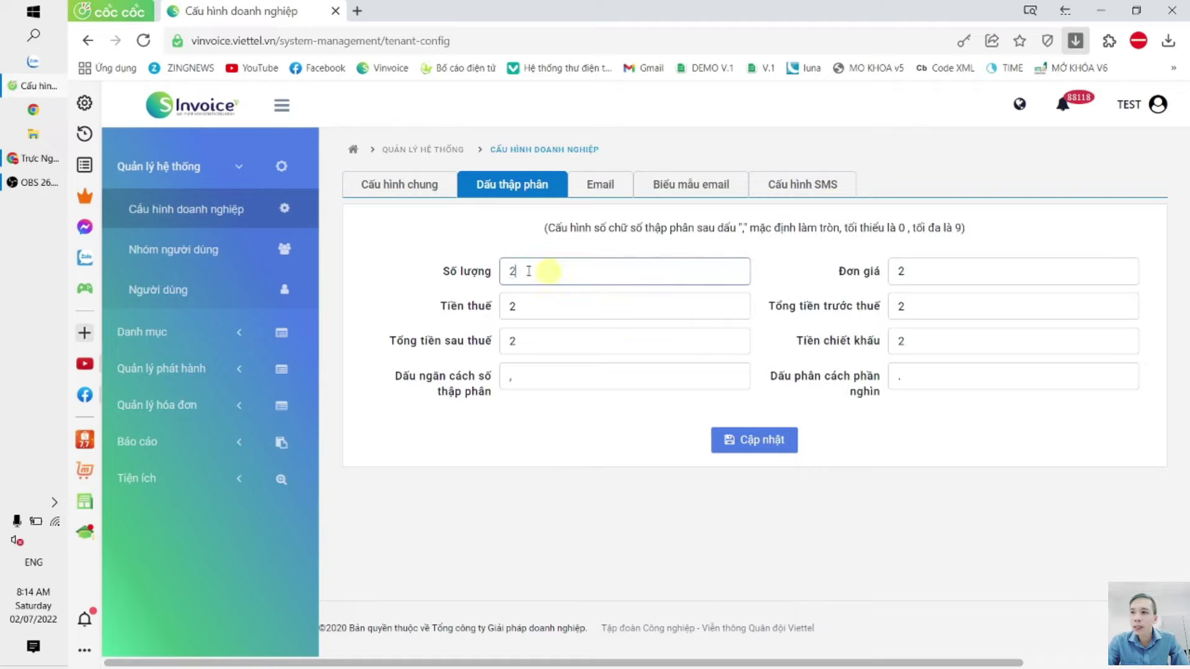
double_click(914, 279)
double_click(594, 306)
key("Tab")
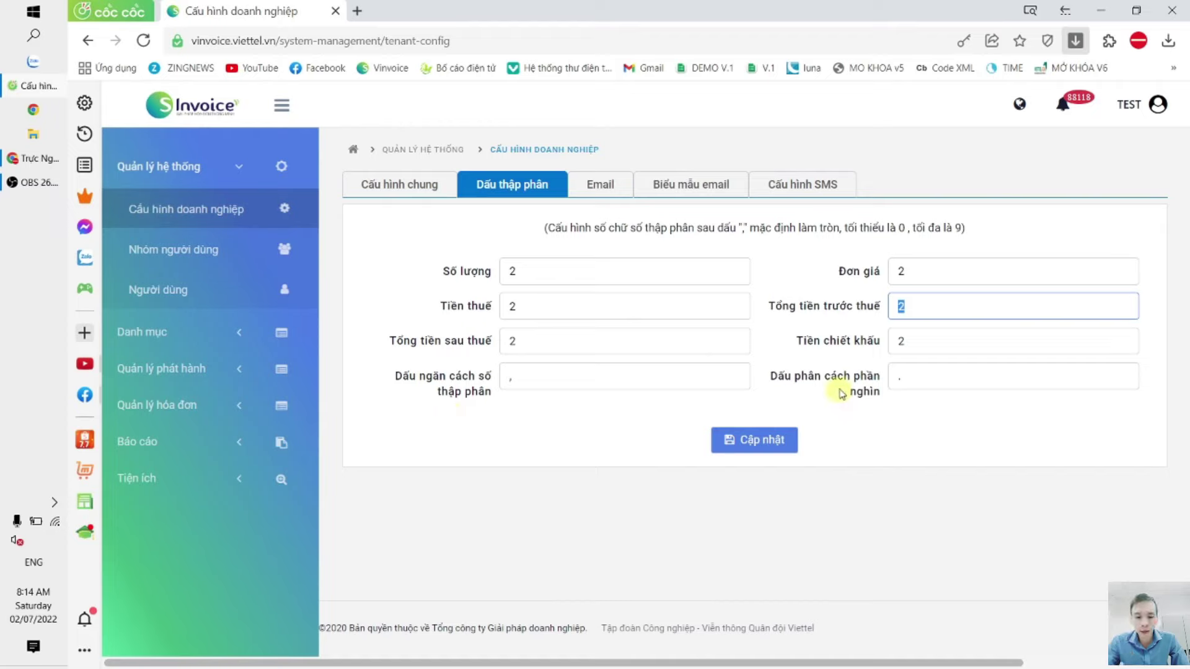
left_click(177, 371)
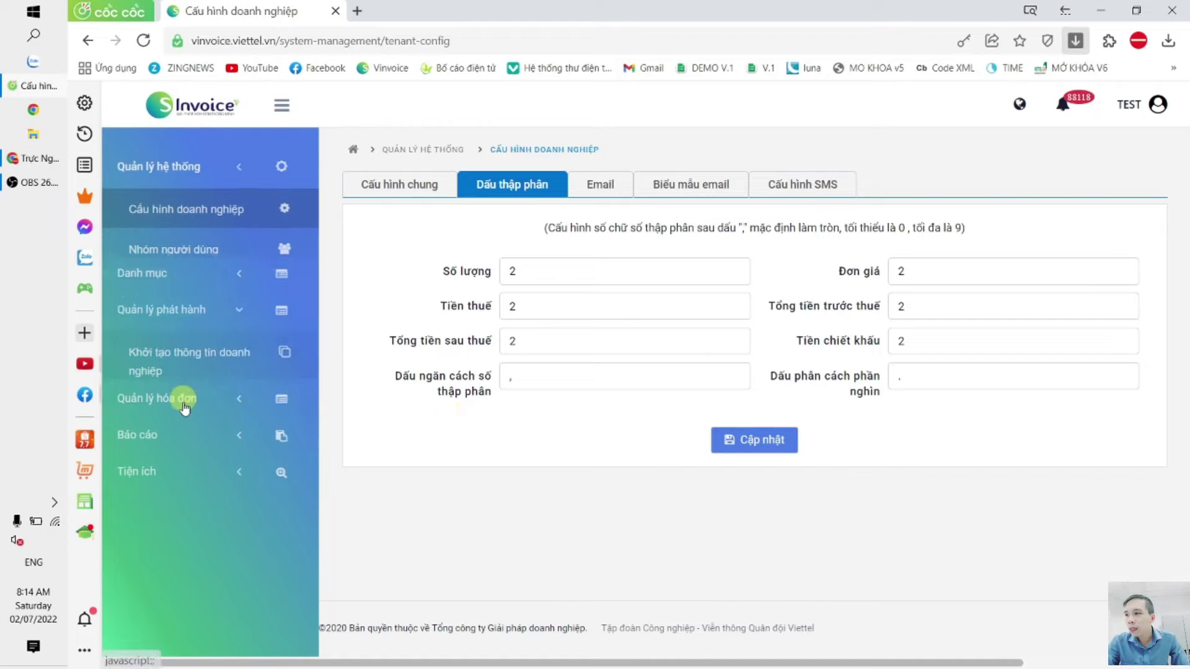
Step: Start a draft on template 1/003, buyer not taking an invoice, with Sài Gòn - Đà Nẵng
left_click(193, 411)
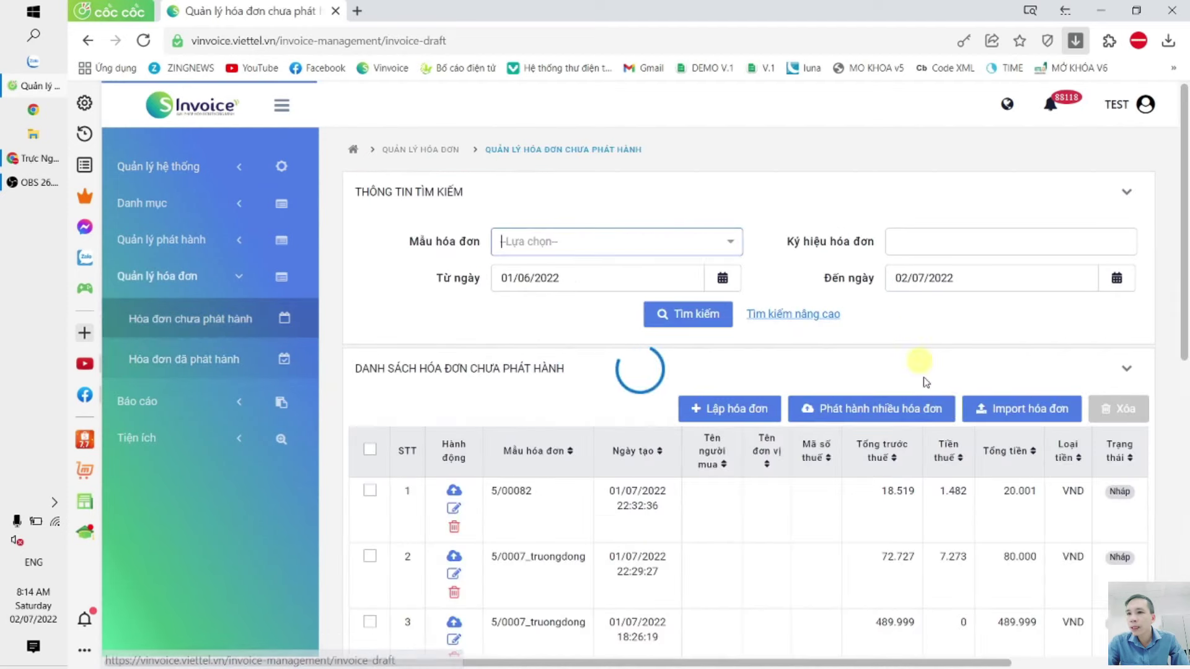
left_click(425, 236)
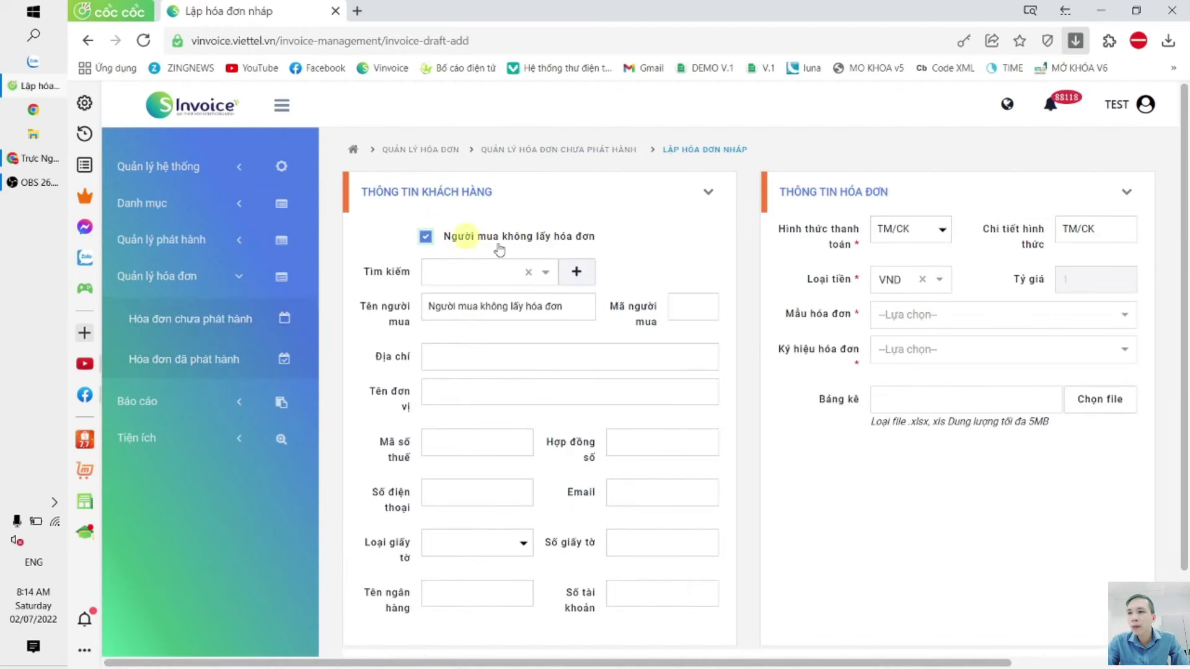
left_click(958, 315)
left_click(944, 355)
scroll(563, 345, "down", 7)
left_click(556, 455)
left_click(520, 490)
Step: Enter row 1 quantity 1,12, giving an amount of 977.454,24
left_click(787, 457)
type("1,12")
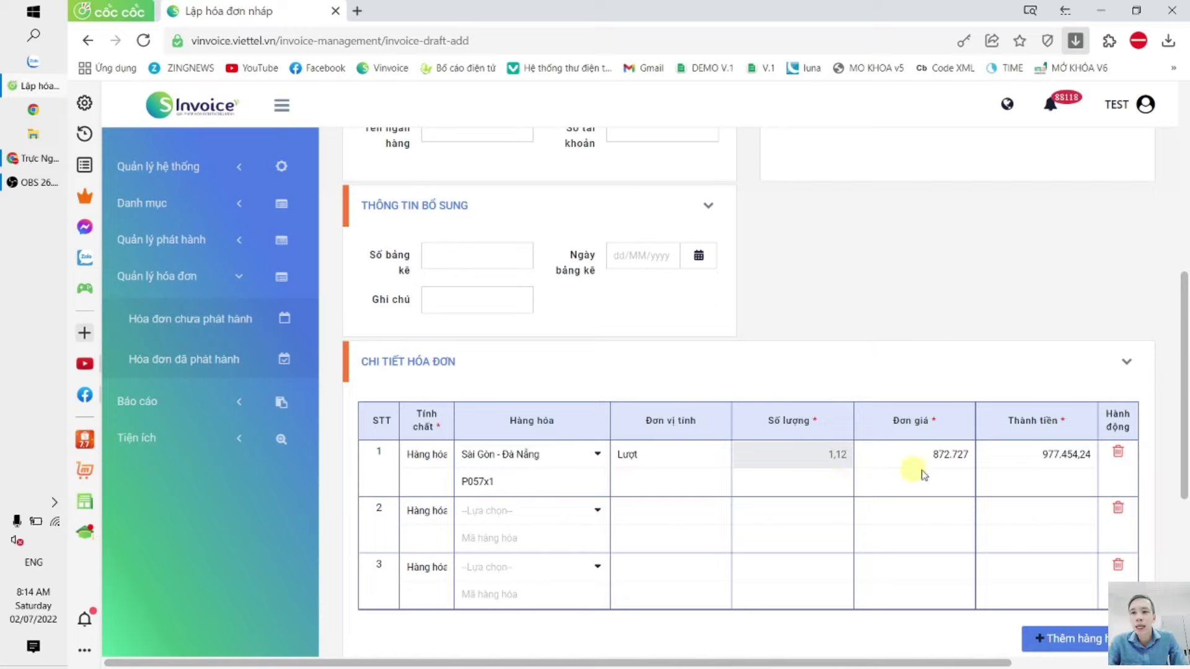
scroll(914, 451, "down", 6)
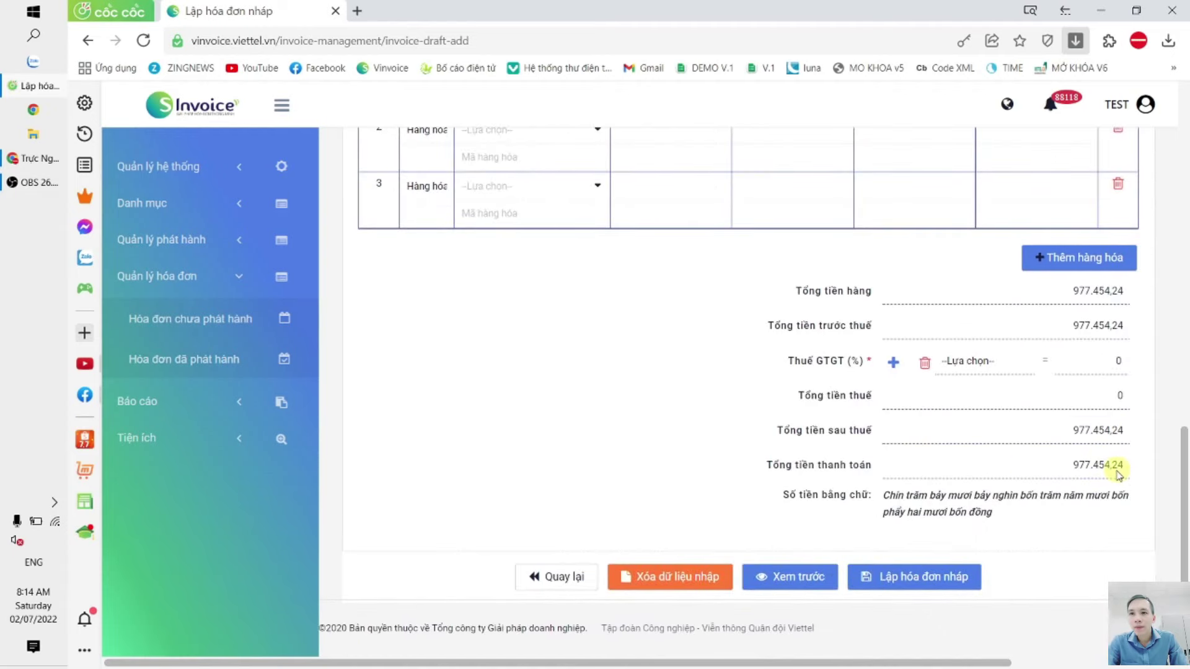
scroll(773, 425, "up", 7)
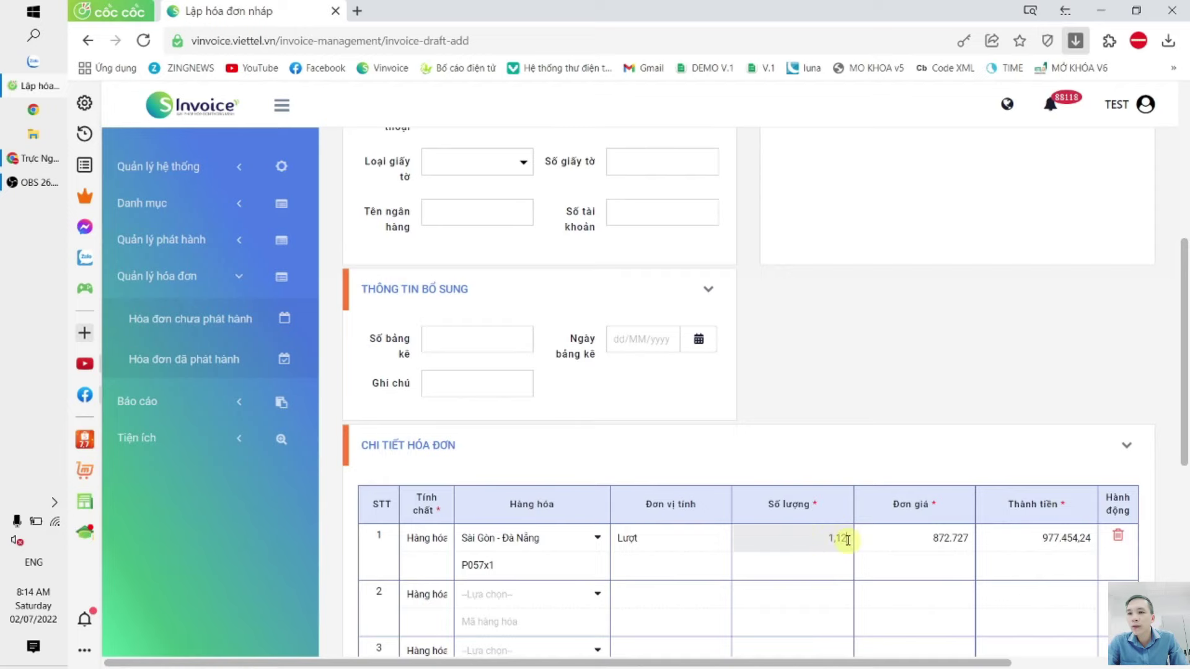
scroll(1030, 481, "down", 6)
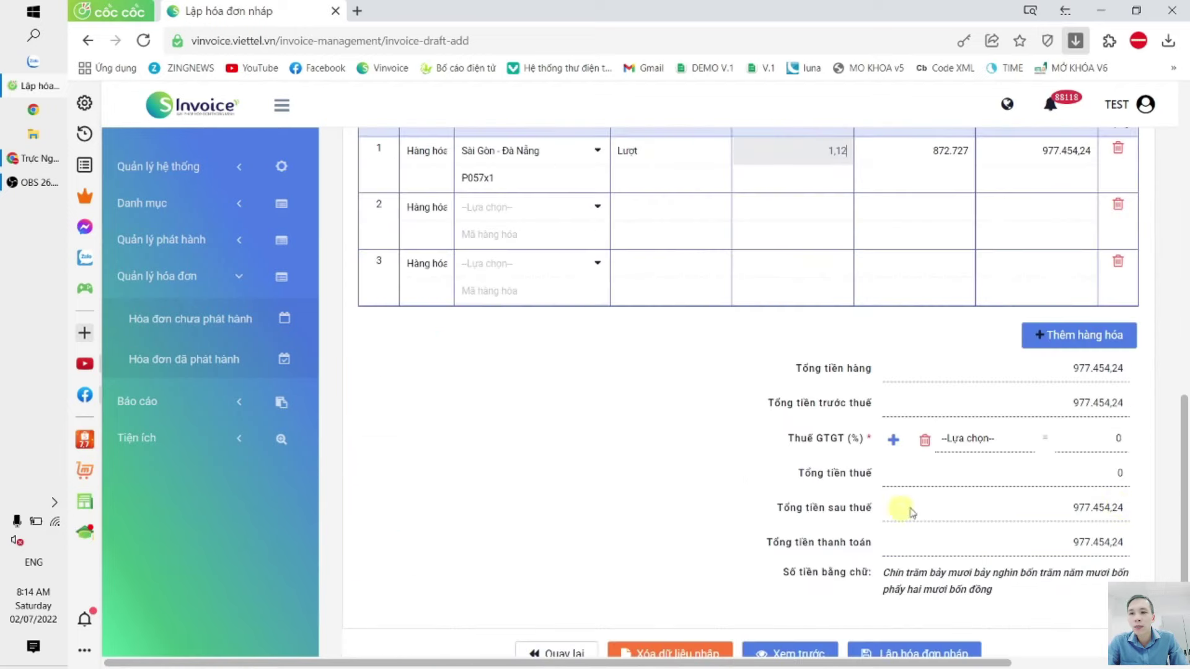
scroll(759, 383, "up", 6)
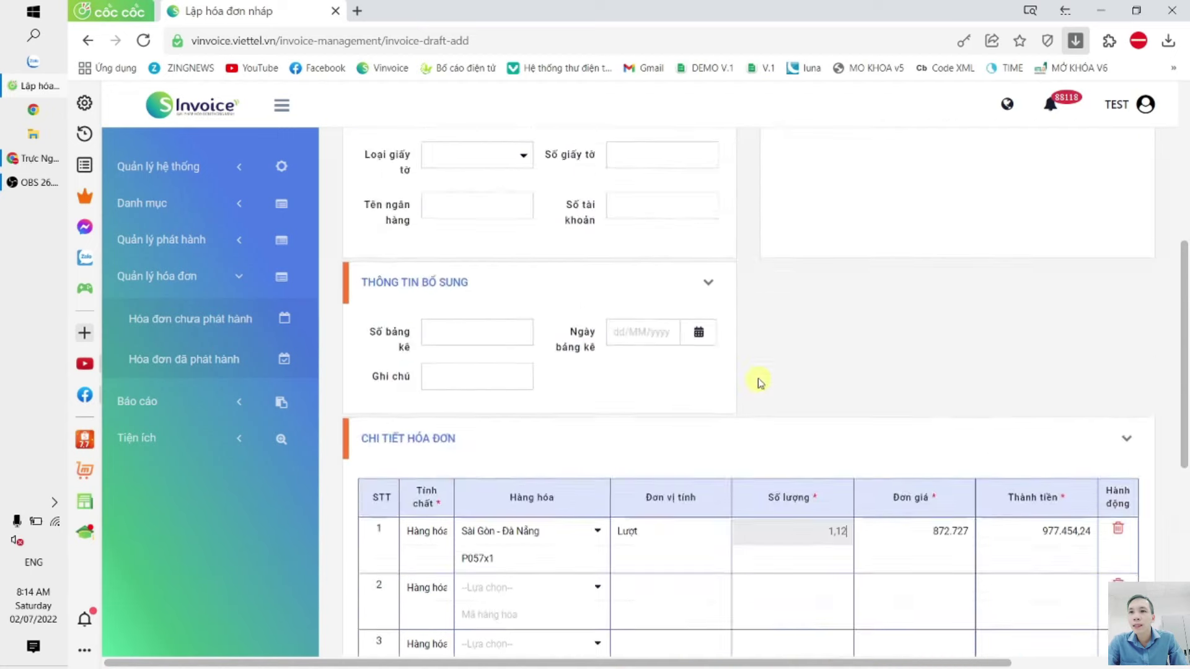
scroll(760, 382, "up", 6)
Step: In the decimal settings, set quantity to 3 and unit price to 4 decimals
left_click(165, 166)
left_click(177, 209)
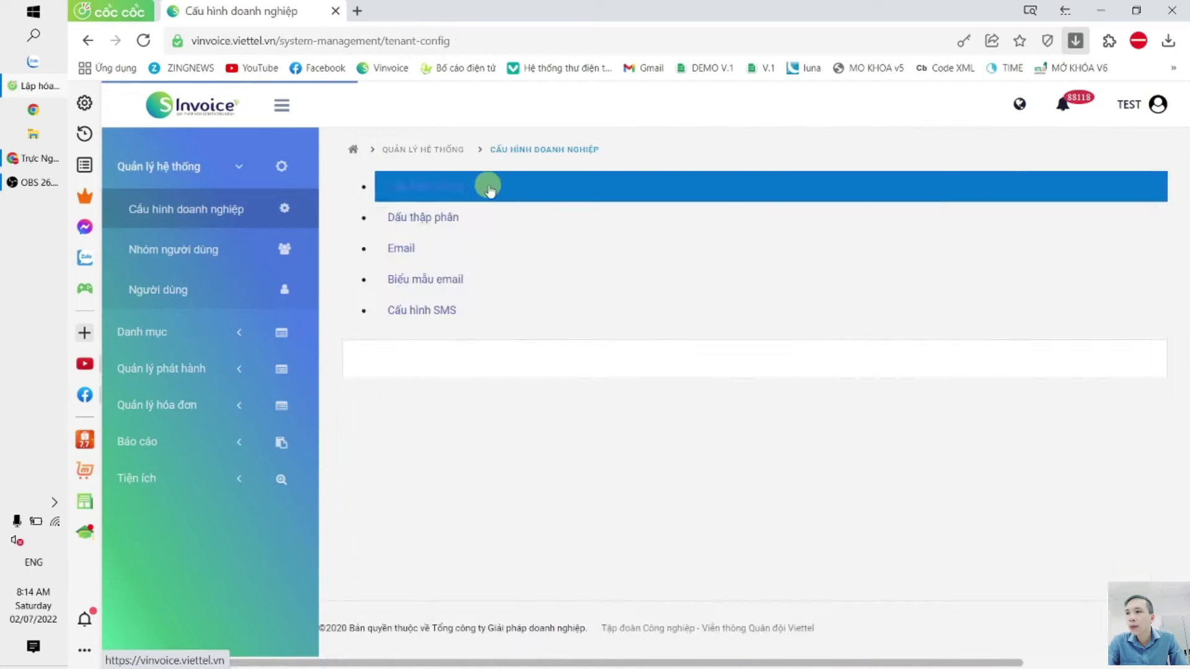
left_click(531, 185)
double_click(576, 271)
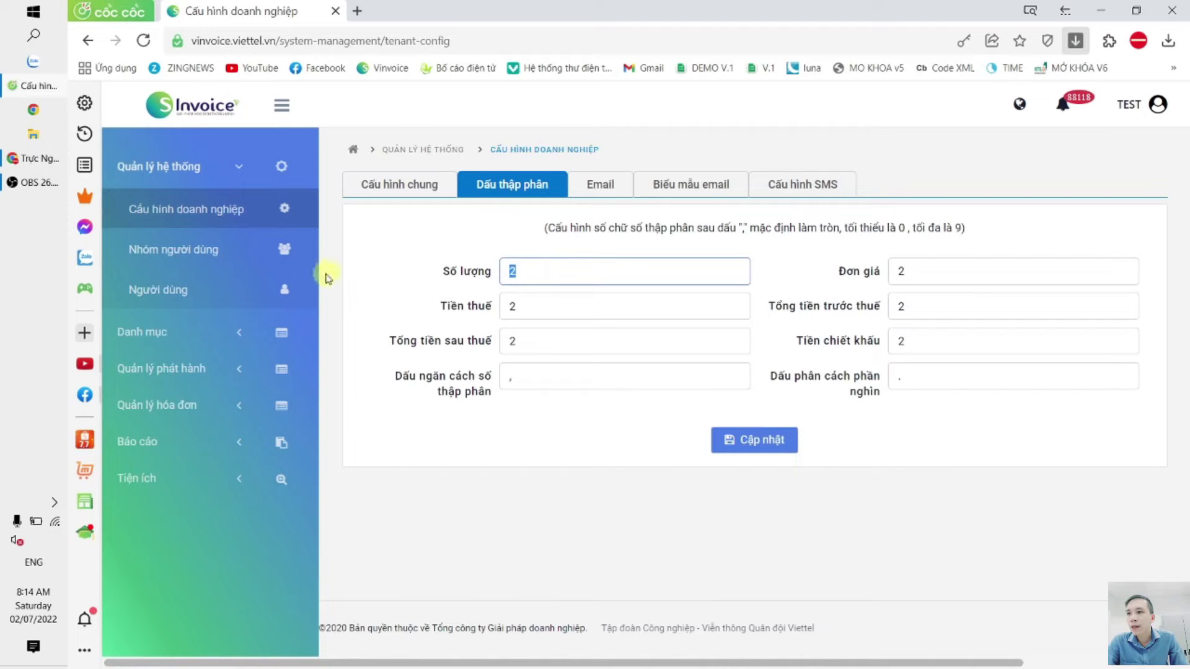
type("3")
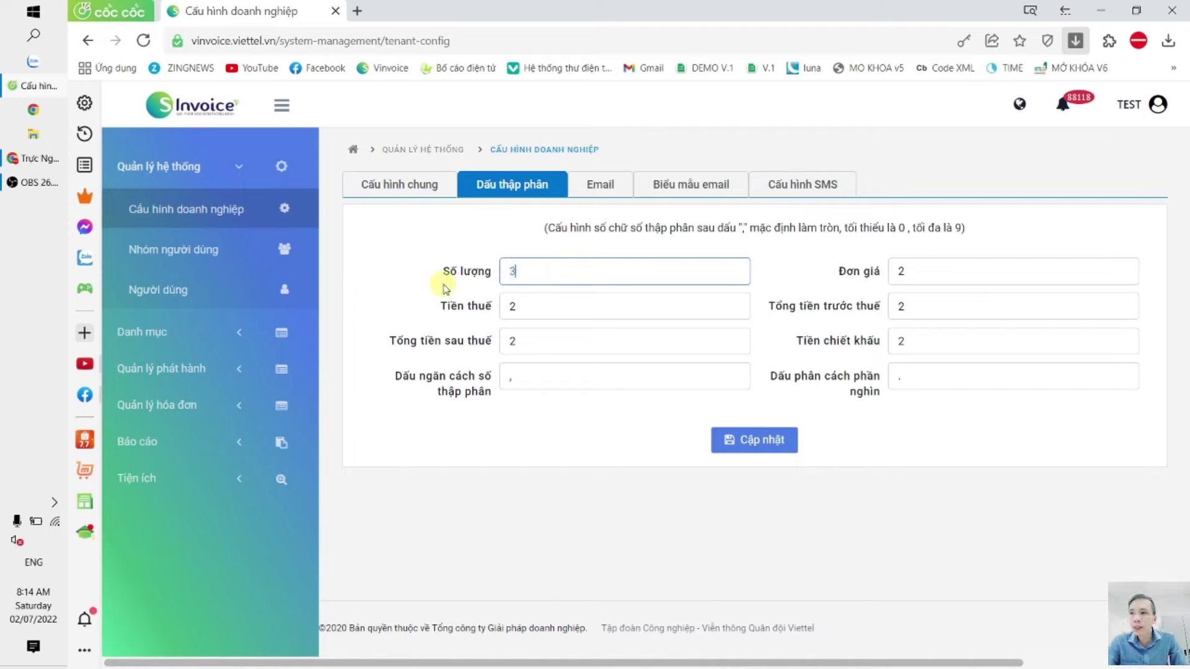
key("Tab")
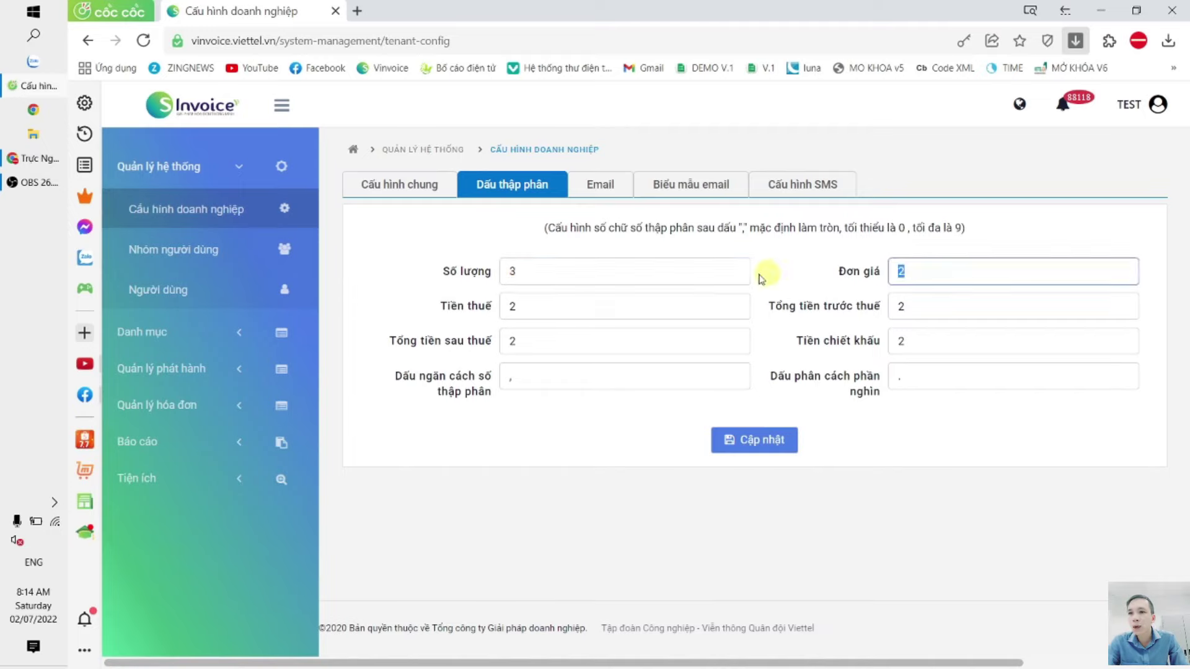
type("4")
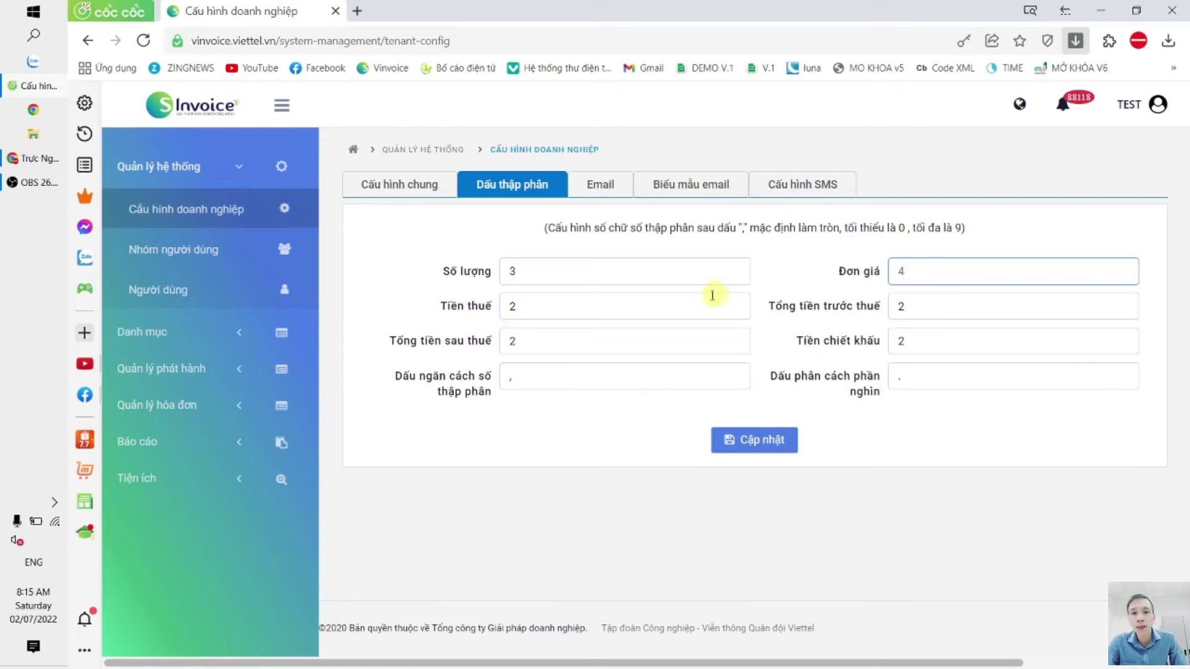
Step: Set tax amount, pre-tax total, after-tax total and discount to 0 decimals
double_click(566, 313)
type("0")
key("Tab")
type("0")
double_click(570, 342)
type("0")
double_click(939, 342)
type("0")
left_click(824, 285)
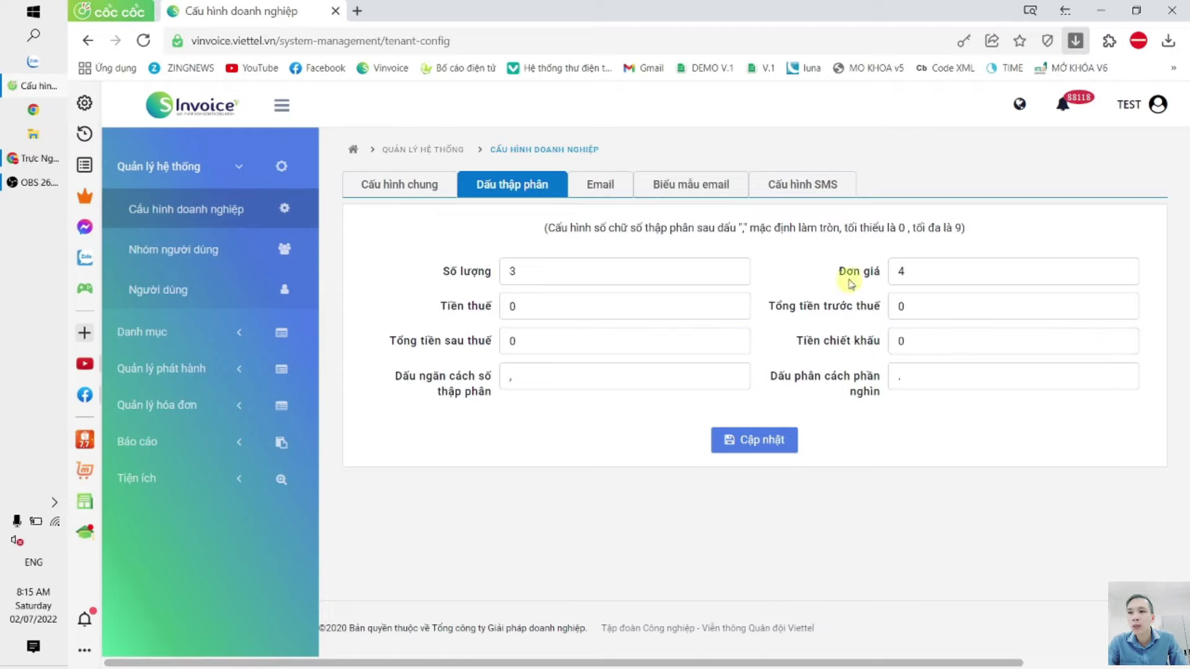
Step: Set the thousands separator to '.' and save the decimal settings
double_click(897, 378)
key("BackSpace")
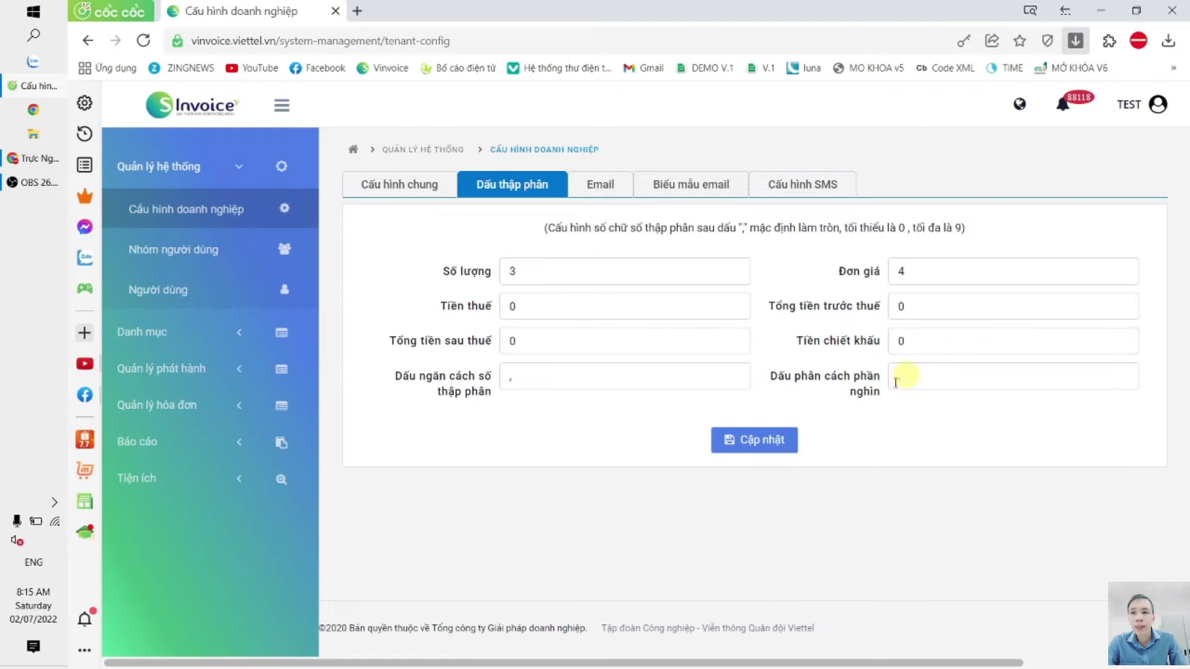
type(".")
left_click(754, 441)
left_click(802, 407)
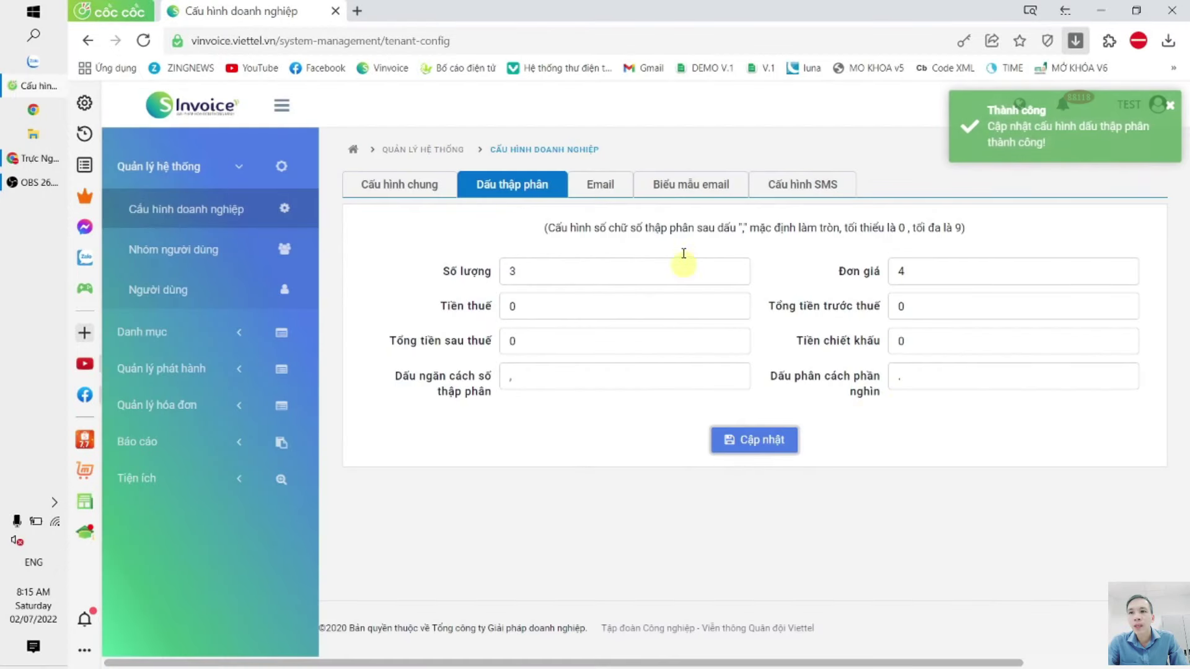
left_click(160, 368)
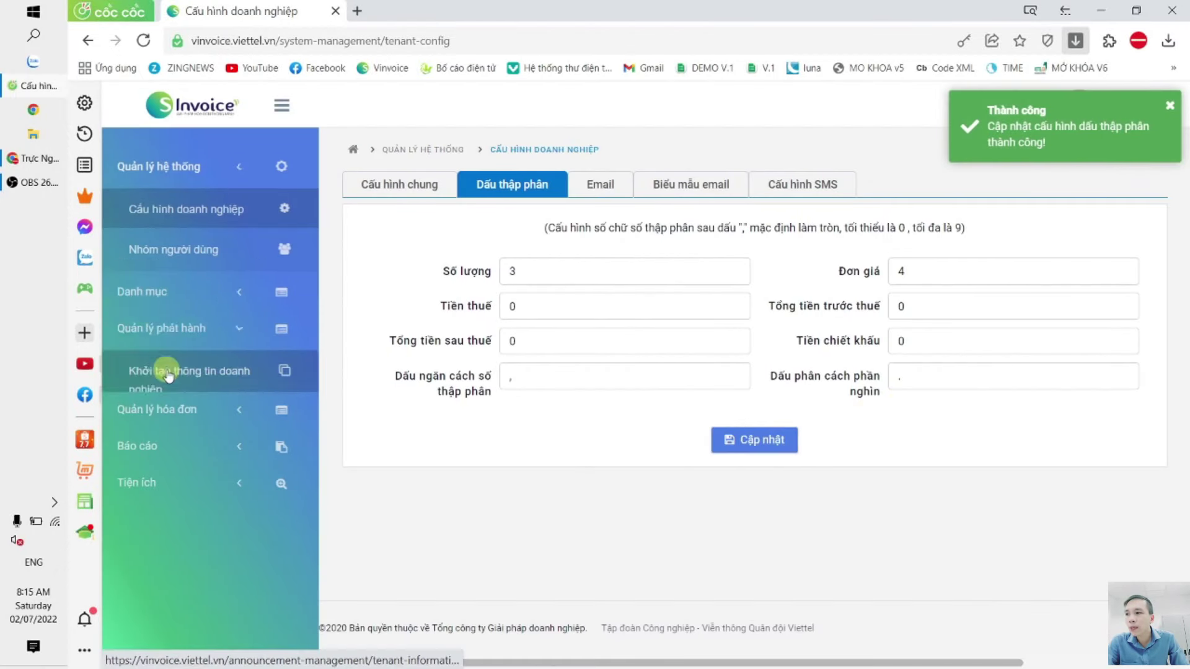
Step: Start a new draft on template 1/003, buyer not taking an invoice, item Sài Gòn - Đà Nẵng
left_click(166, 424)
left_click(192, 319)
left_click(689, 414)
left_click(425, 237)
left_click(872, 326)
left_click(929, 341)
scroll(645, 388, "down", 7)
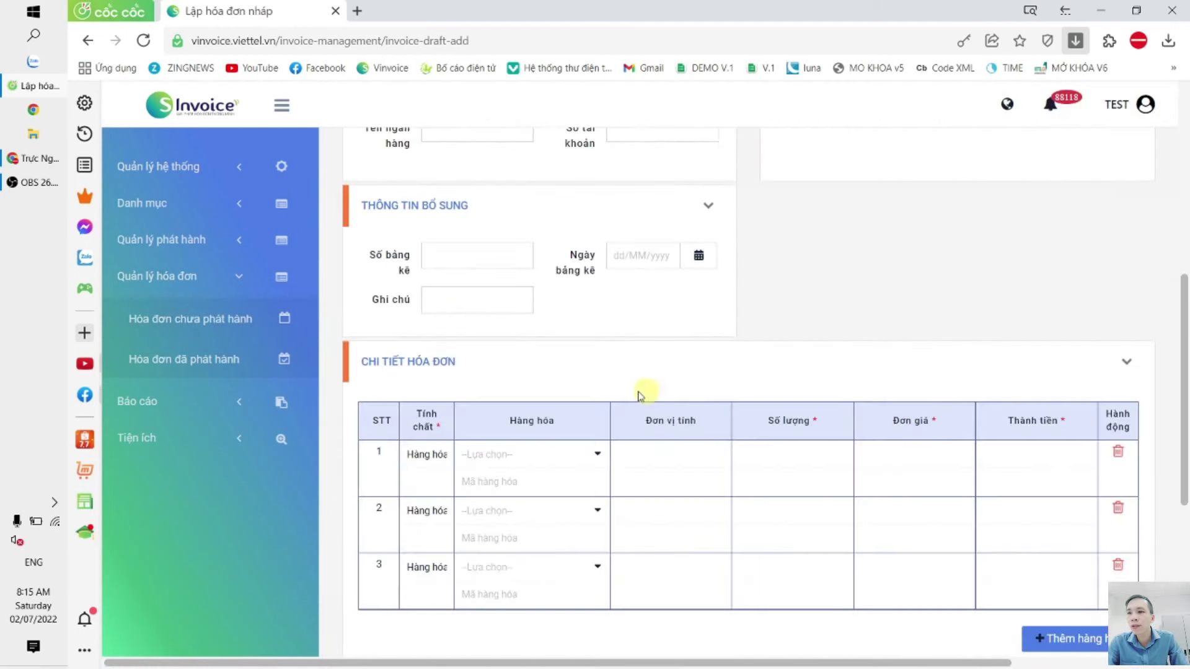
left_click(477, 457)
left_click(510, 486)
Step: Enter row 1 quantity 1,121 and unit price 1,4454, giving amount 2
left_click(786, 449)
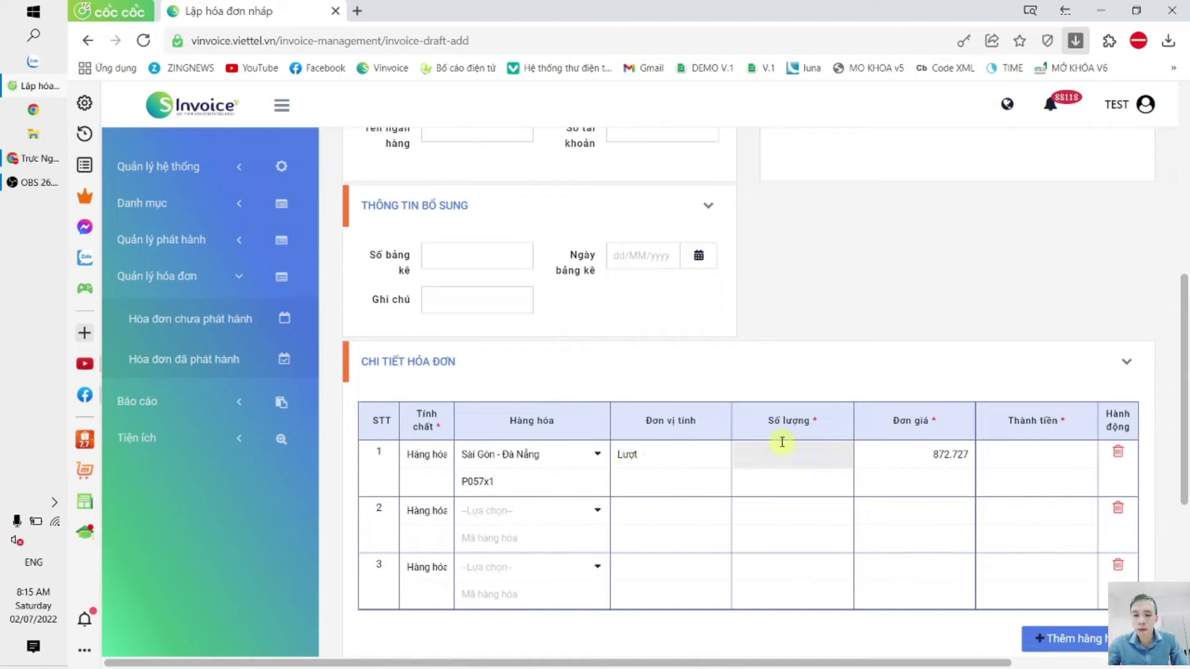
type("1,121")
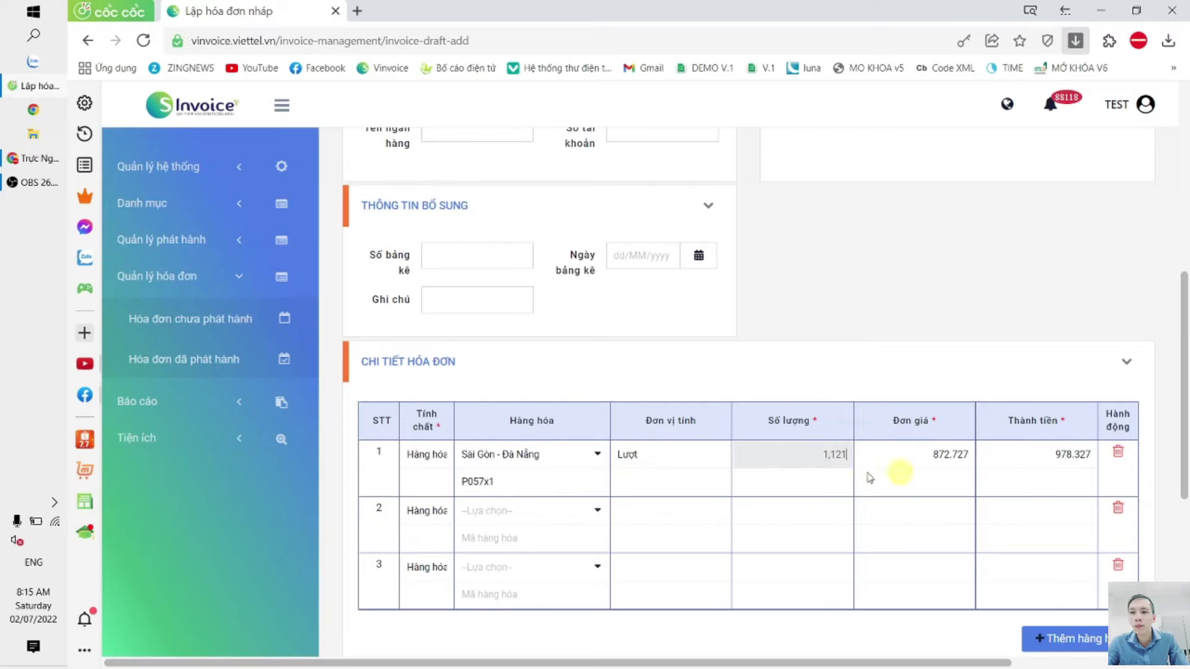
left_click(929, 452)
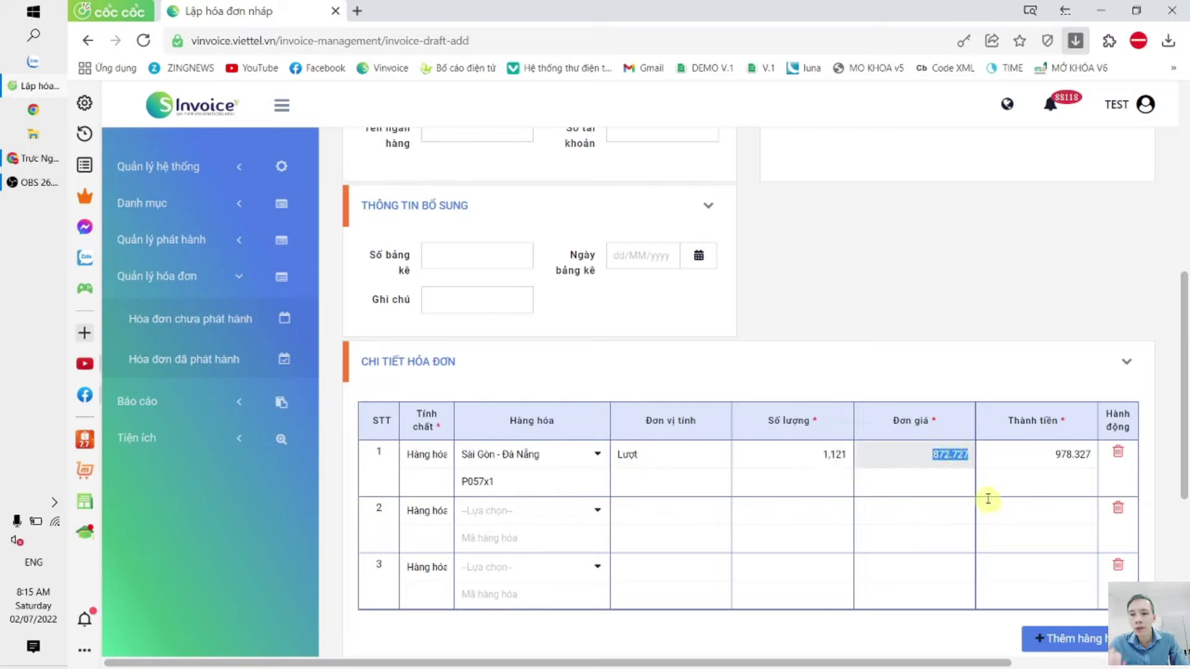
type("1,4454")
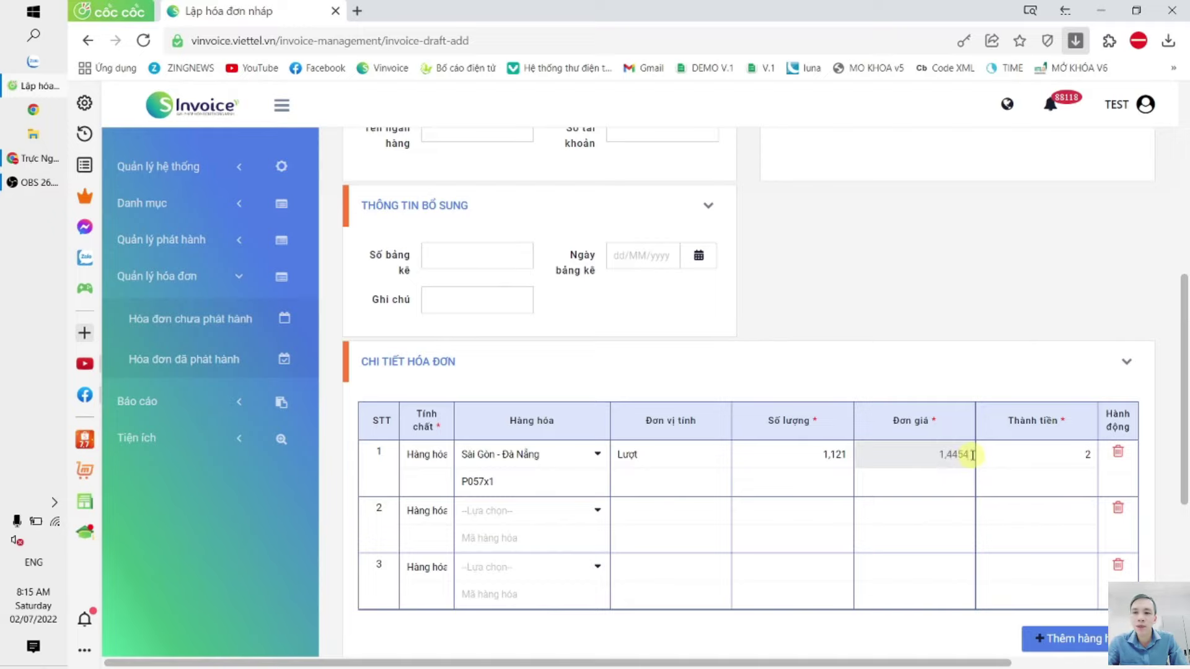
scroll(983, 470, "down", 5)
scroll(1114, 364, "up", 2)
scroll(1118, 486, "down", 1)
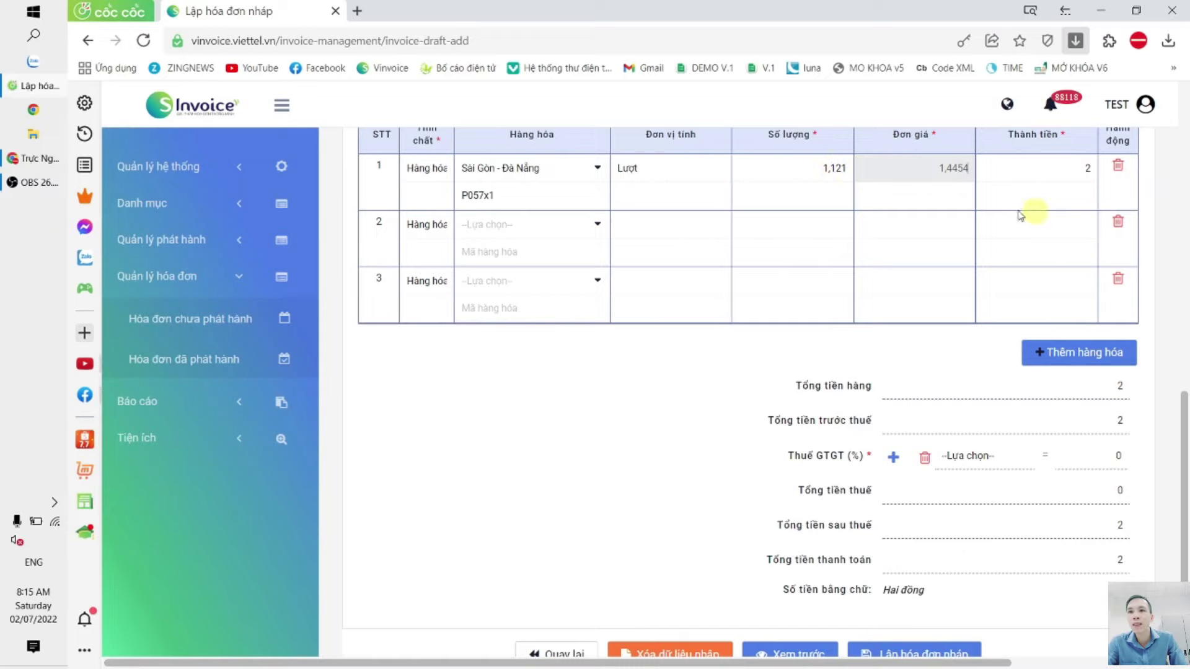
scroll(1089, 318, "up", 3)
scroll(1076, 319, "down", 3)
scroll(1069, 450, "up", 3)
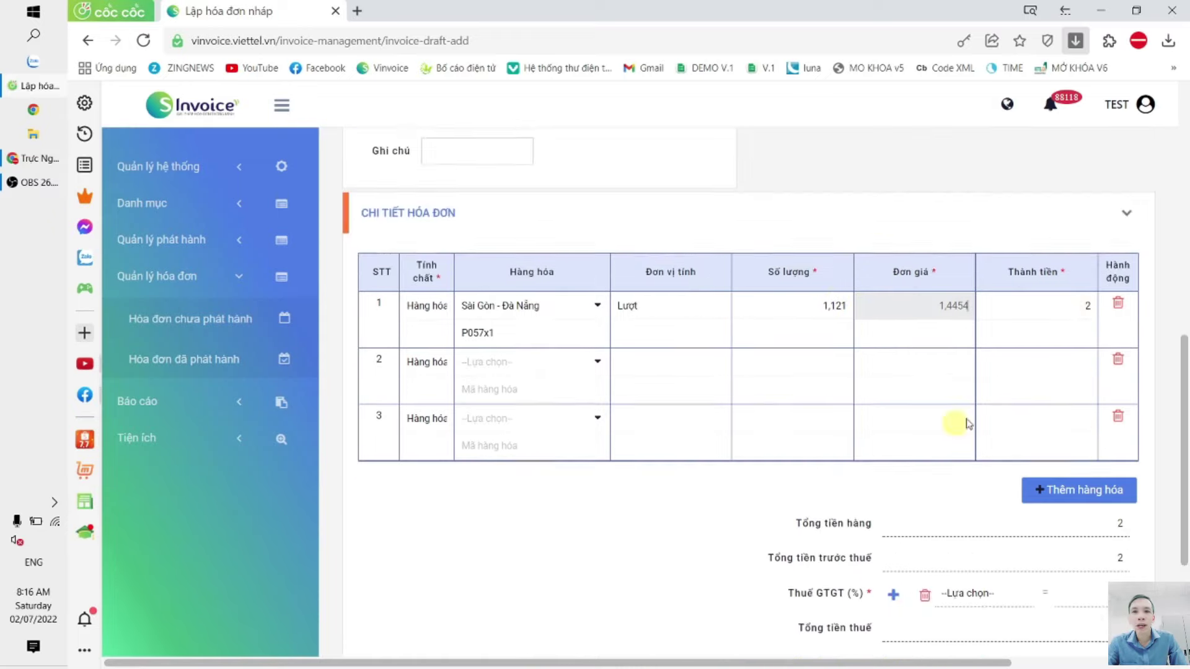
left_click(173, 167)
Step: Show the enterprise Email settings and clear the Tên đăng nhập login-name field
left_click(189, 208)
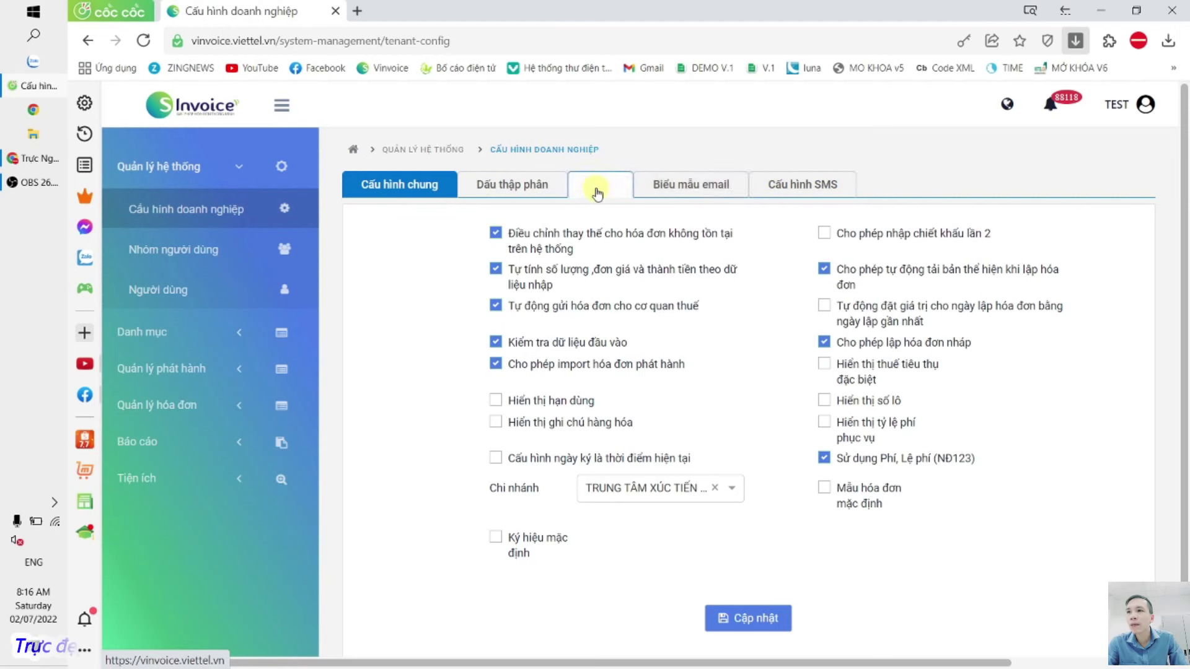
left_click(599, 191)
left_click(721, 193)
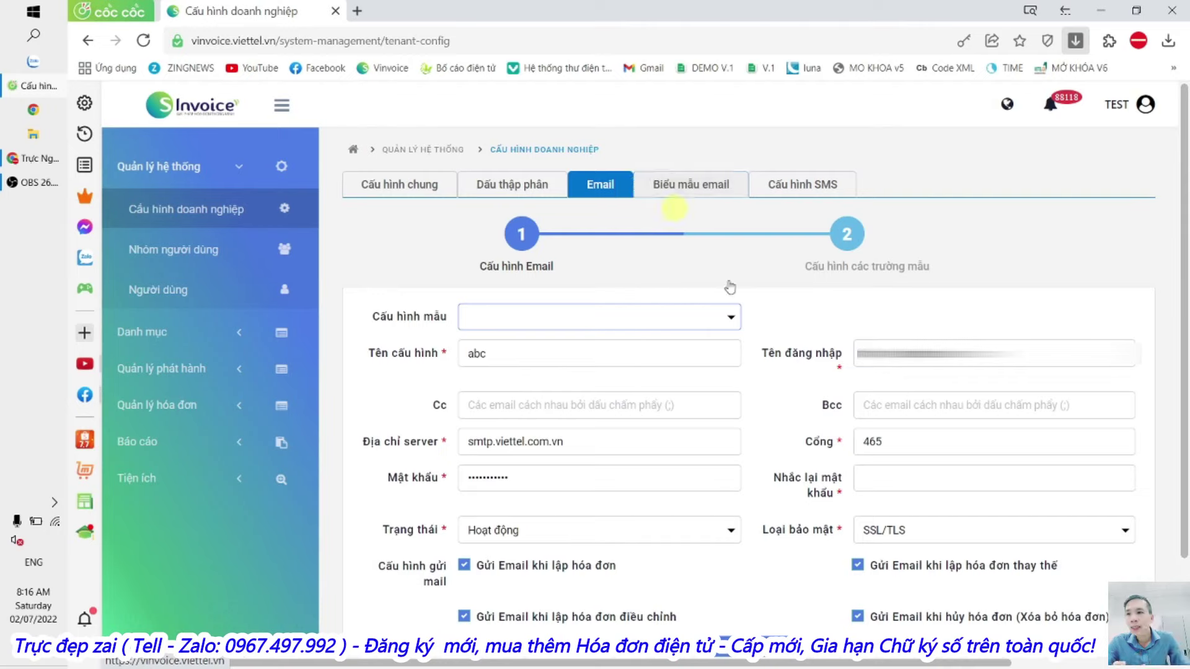
double_click(1017, 354)
key("BackSpace")
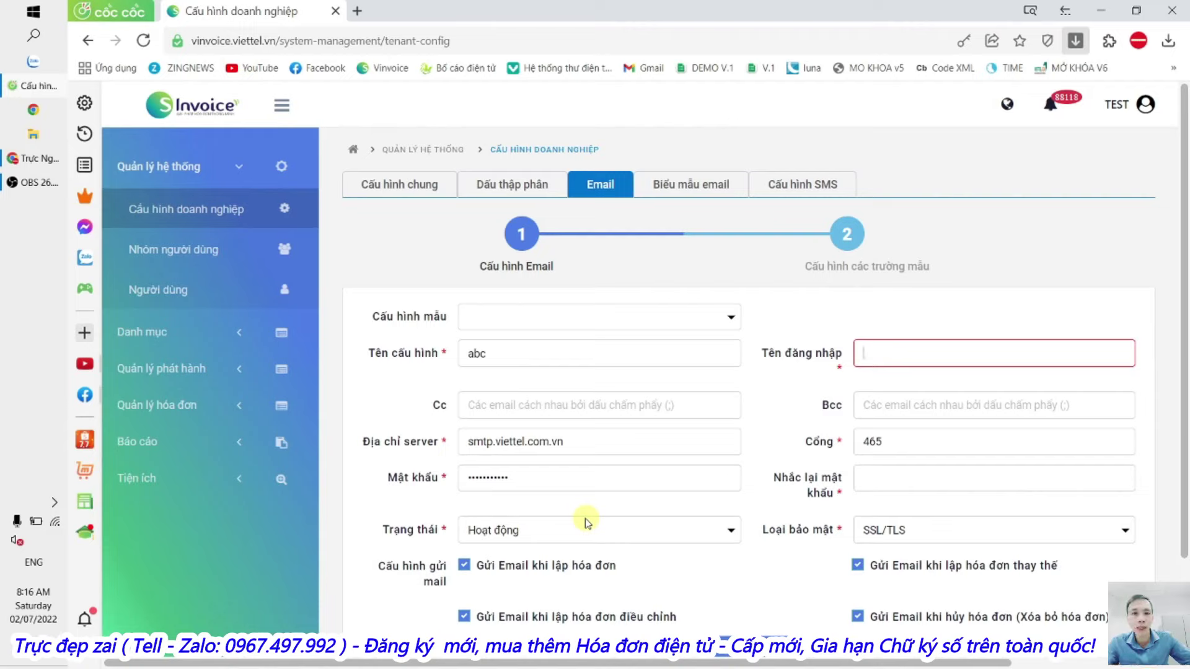
left_click(858, 353)
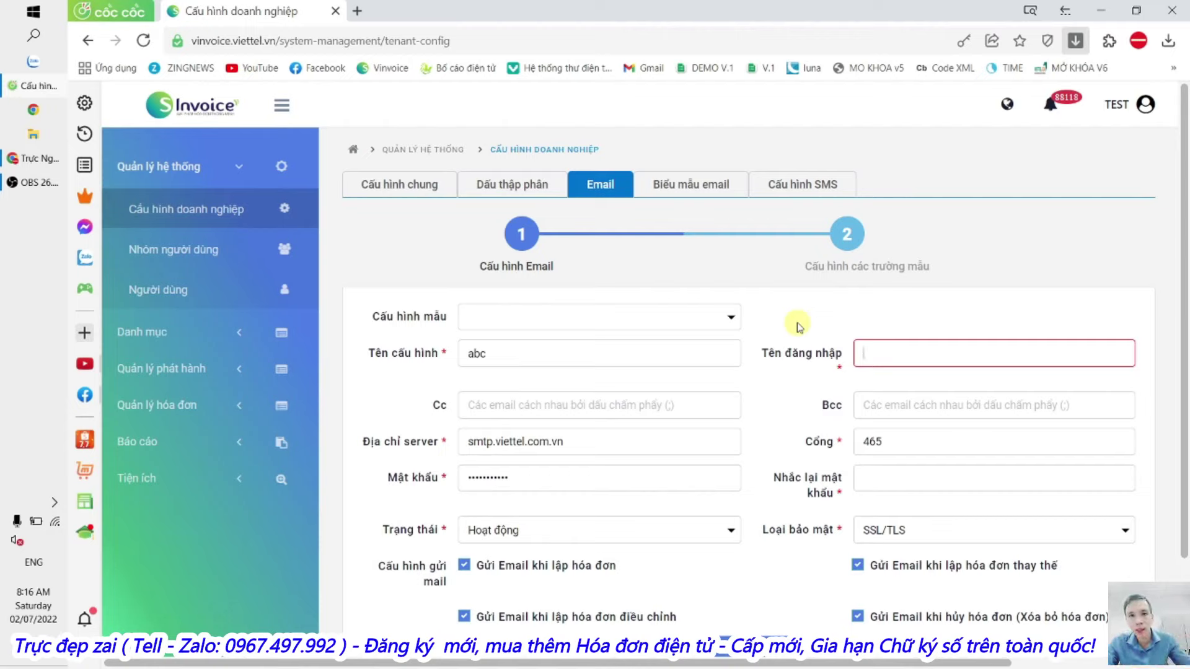
Step: Scroll the YouTube channel's videos page down to the 8:18 'Cài đặt email gửi hóa đơn' guide
left_click(5, 154)
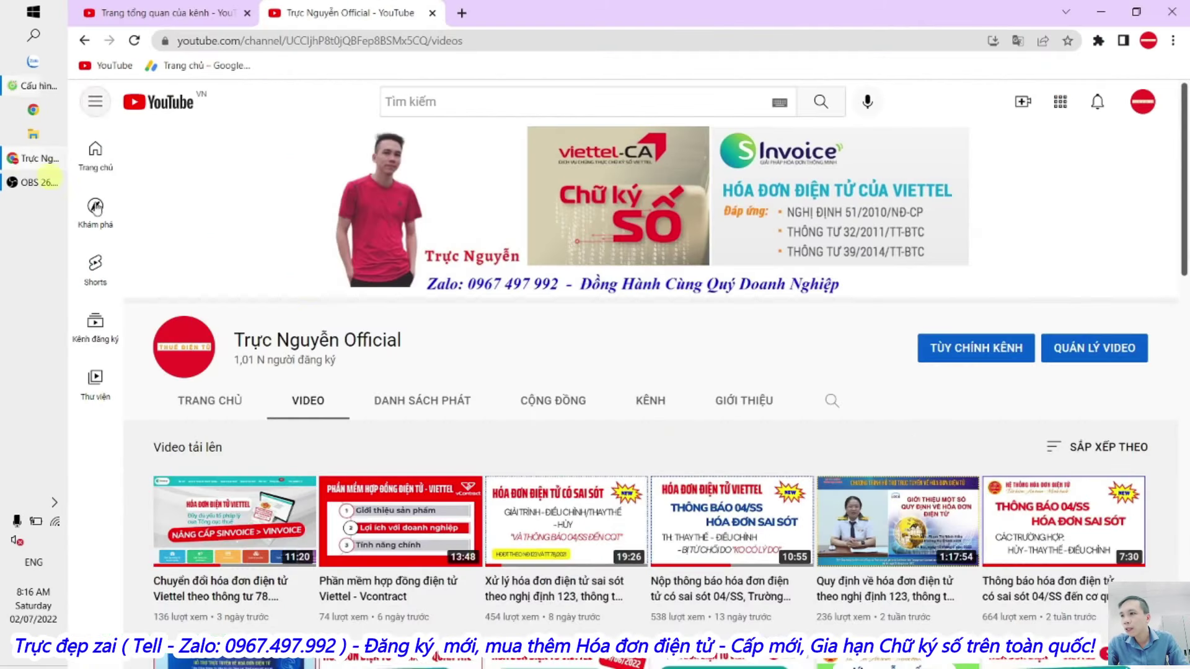
scroll(802, 358, "down", 6)
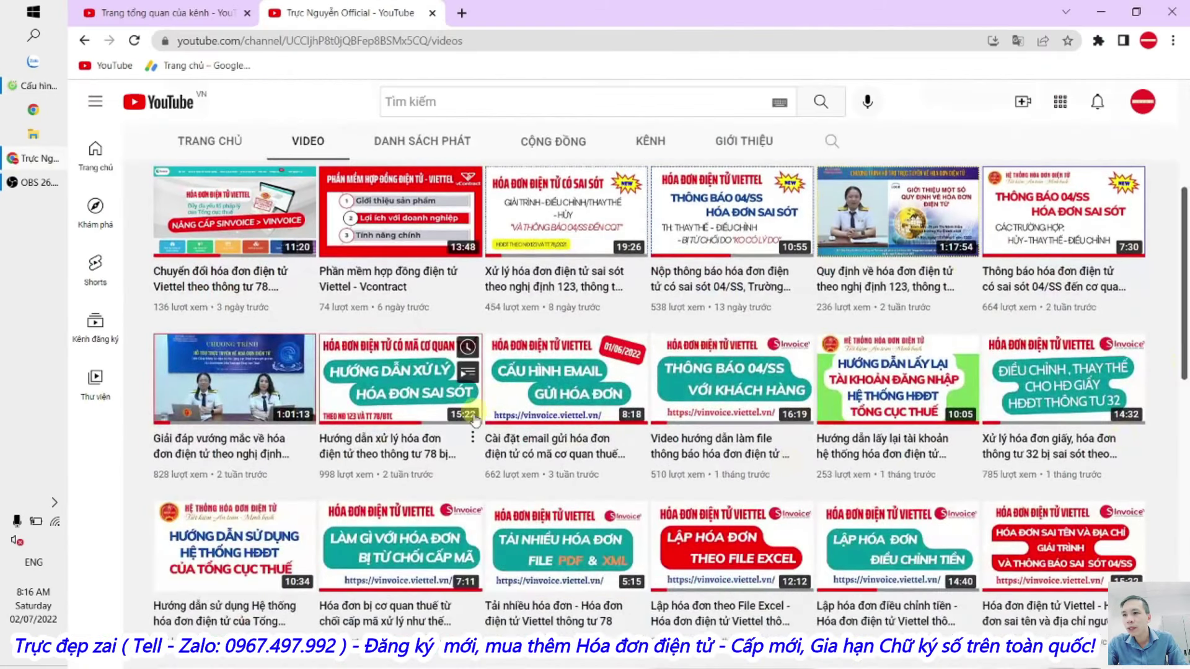
mouse_move(641, 526)
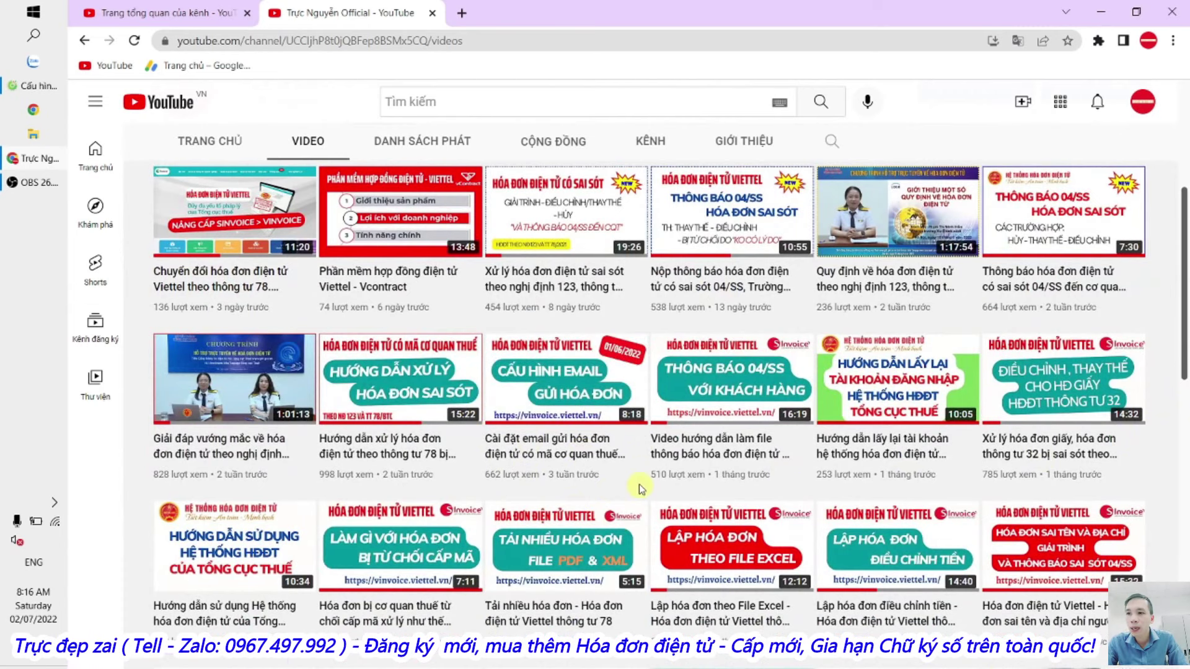
scroll(637, 483, "down", 1)
mouse_move(623, 400)
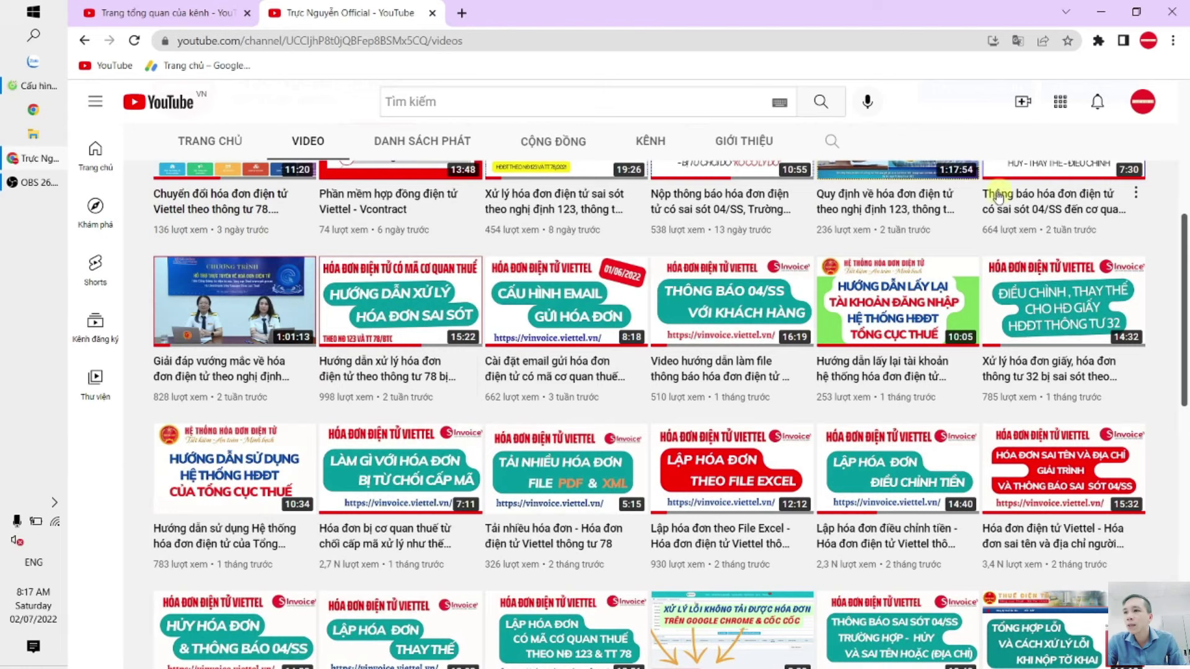
Step: Back in S-Invoice, browse the Nhóm người dùng and Người dùng lists
left_click(37, 85)
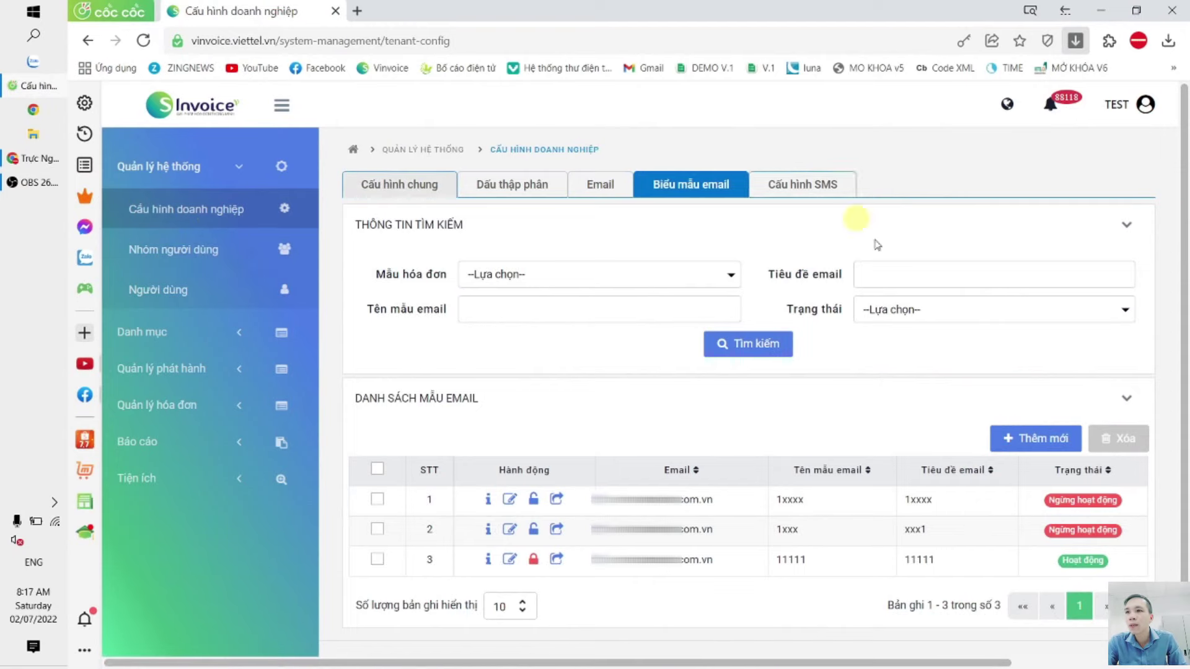
left_click(399, 186)
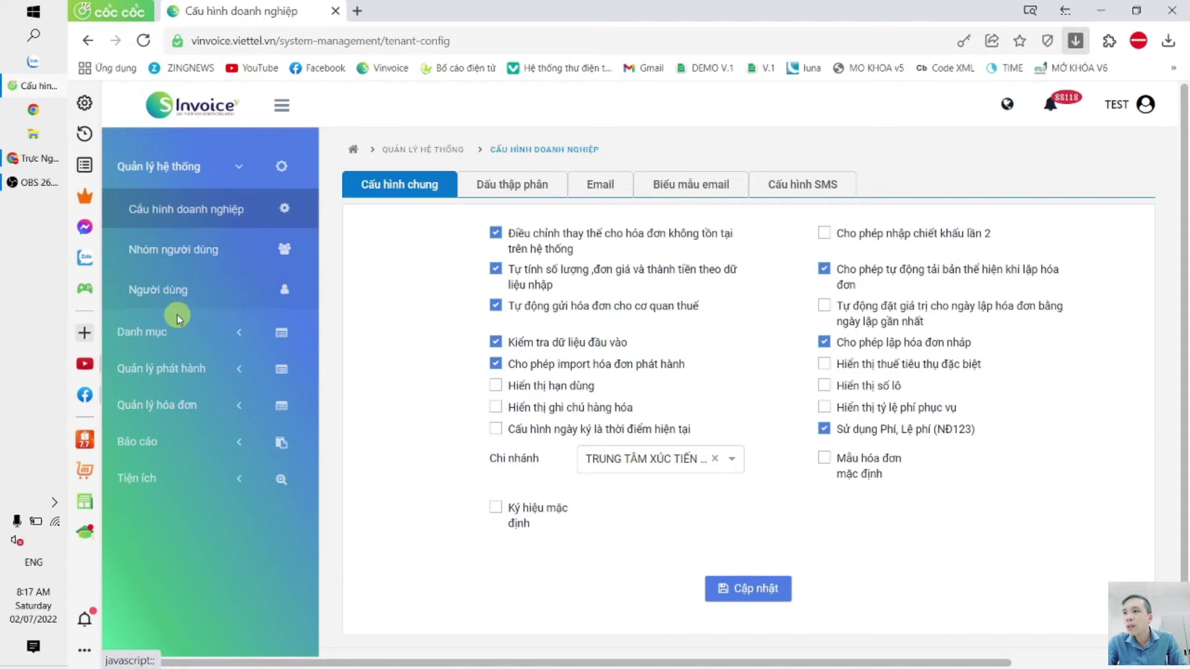
left_click(183, 255)
left_click(223, 266)
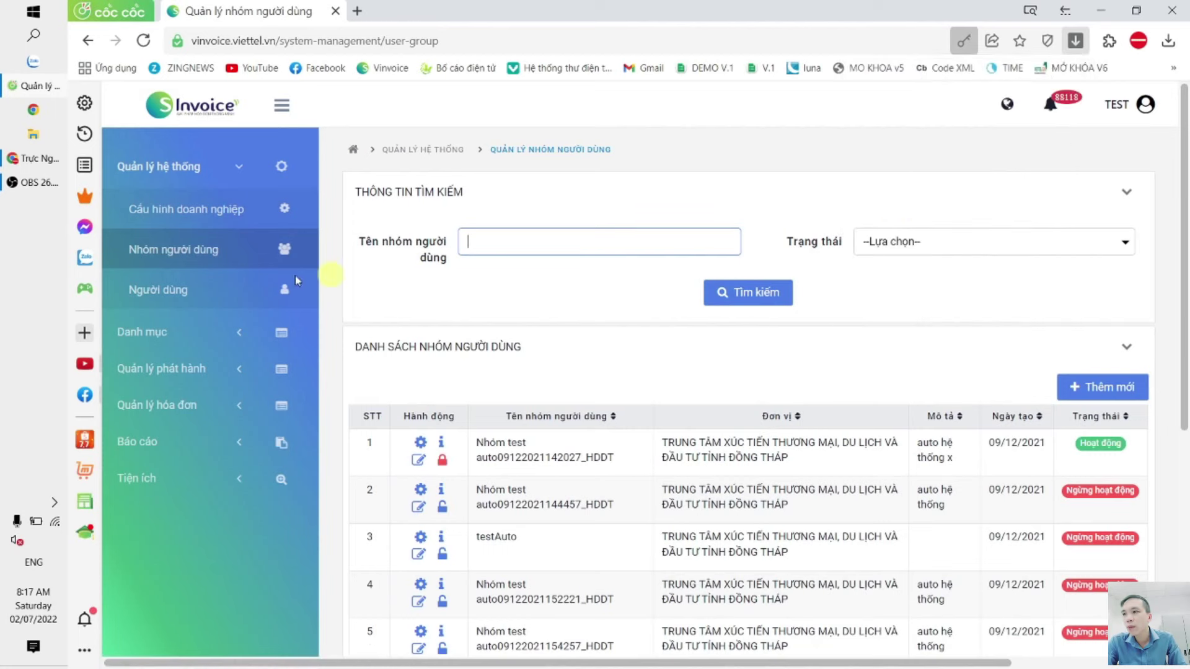
left_click(171, 300)
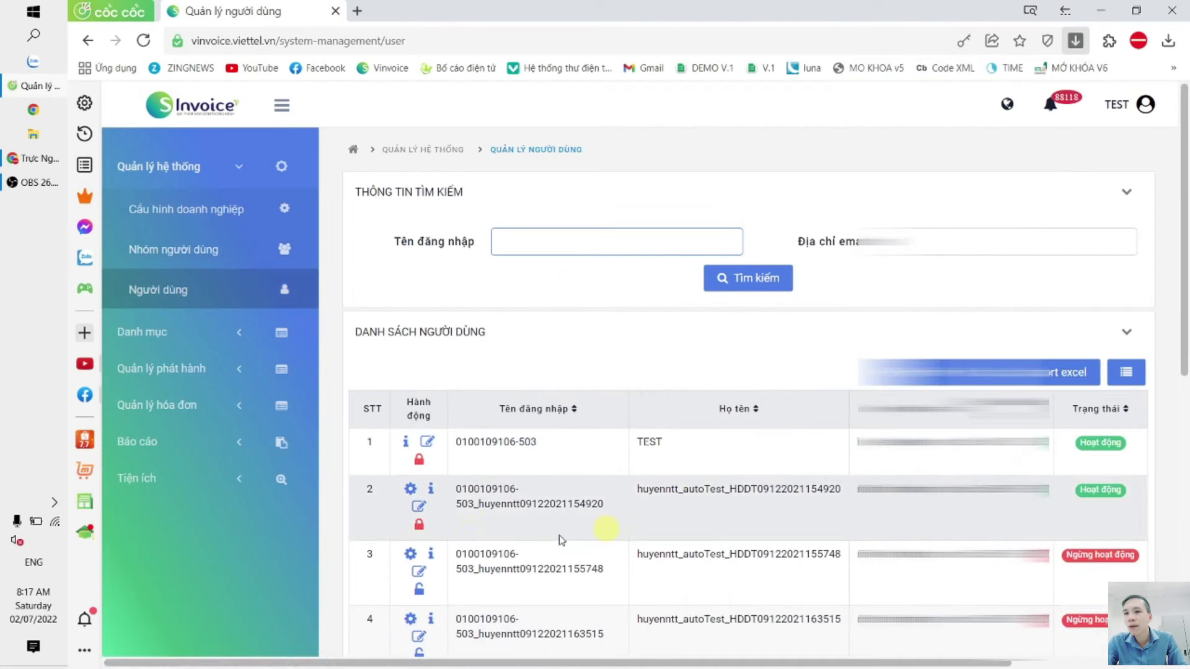
scroll(538, 339, "down", 2)
scroll(536, 339, "down", 2)
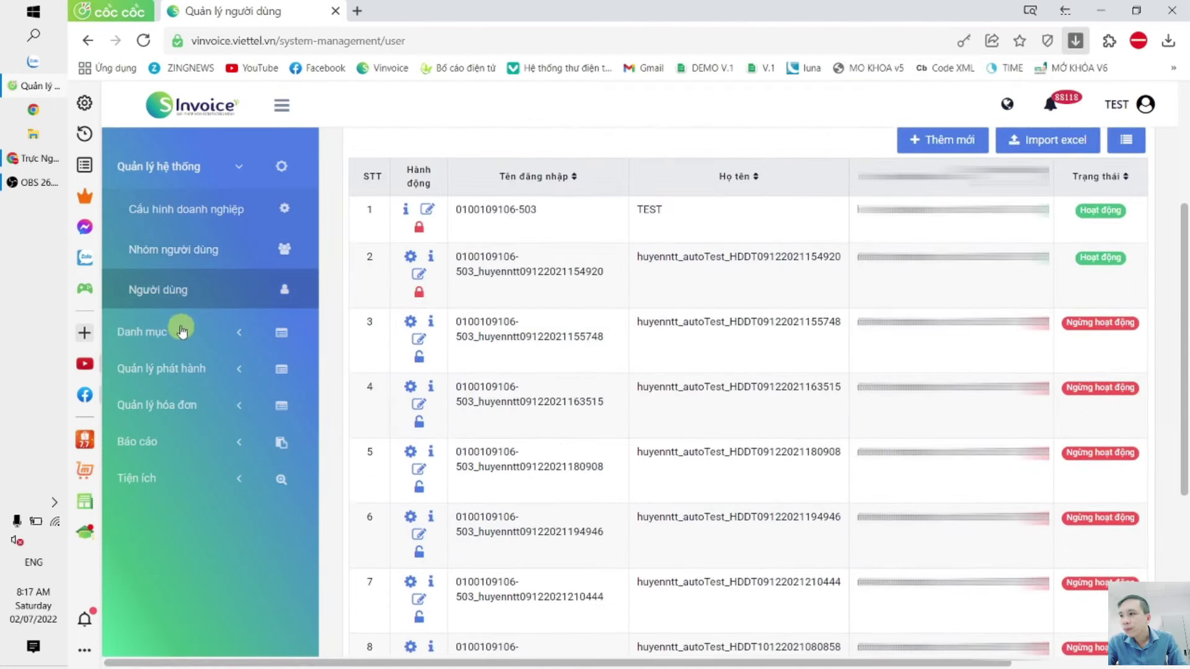
Step: Open Danh mục > Hàng hóa, then expand the invoice issuance and Quản lý hóa đơn menus
left_click(180, 330)
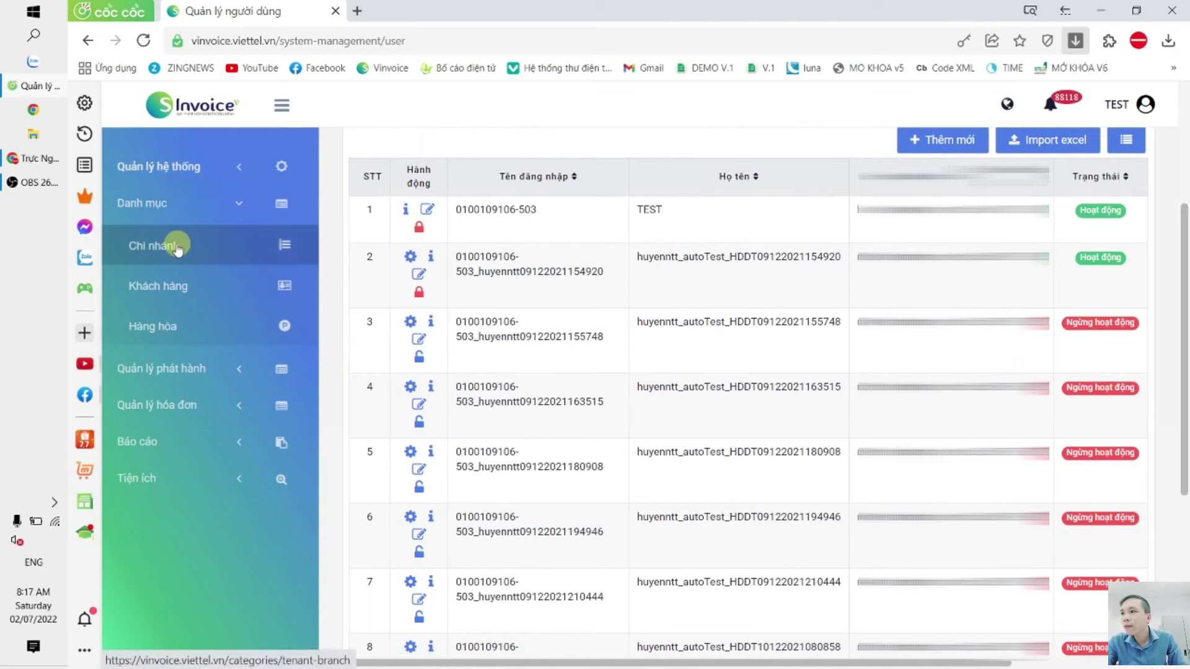
left_click(160, 207)
left_click(165, 222)
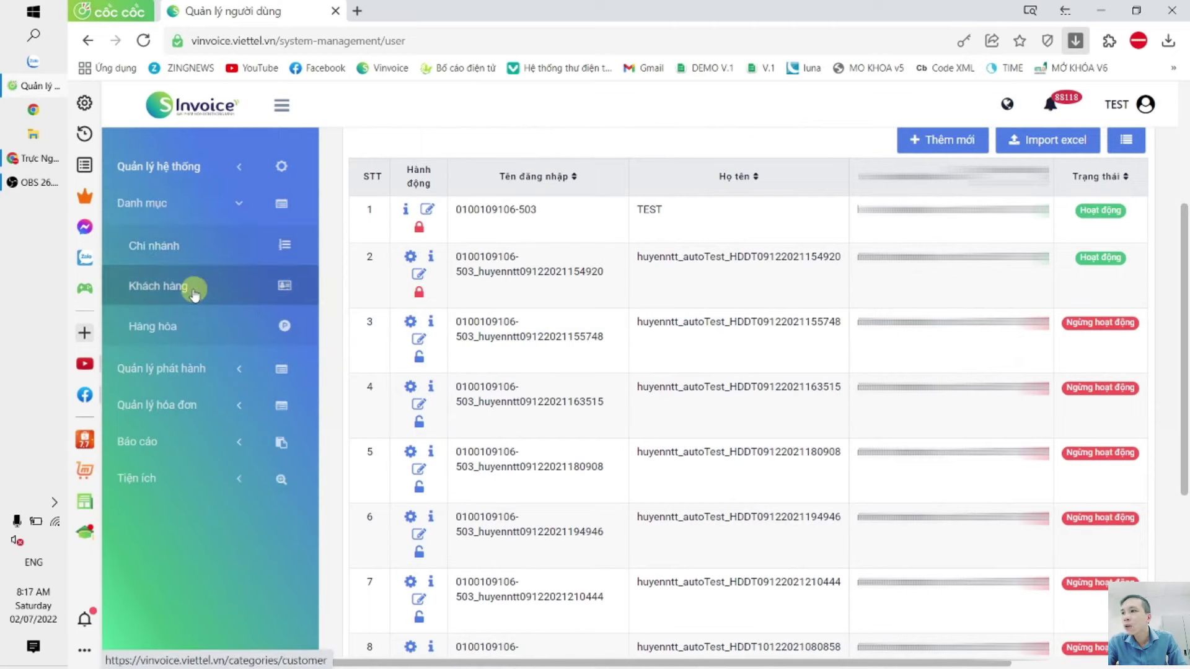
left_click(168, 289)
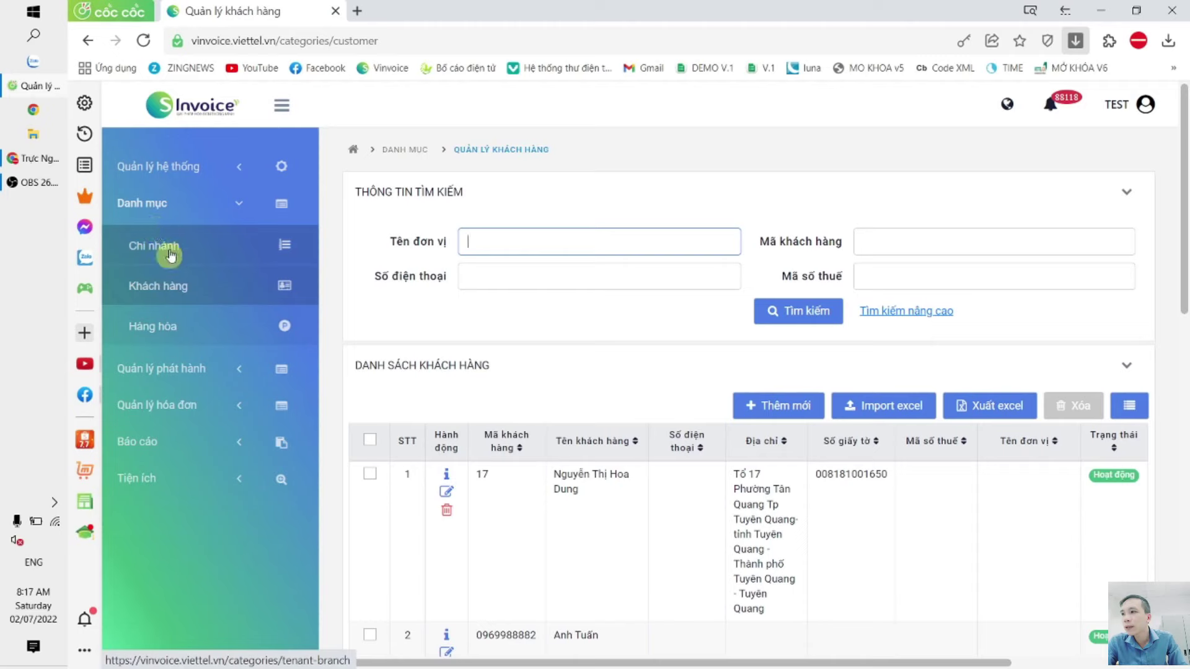
left_click(164, 326)
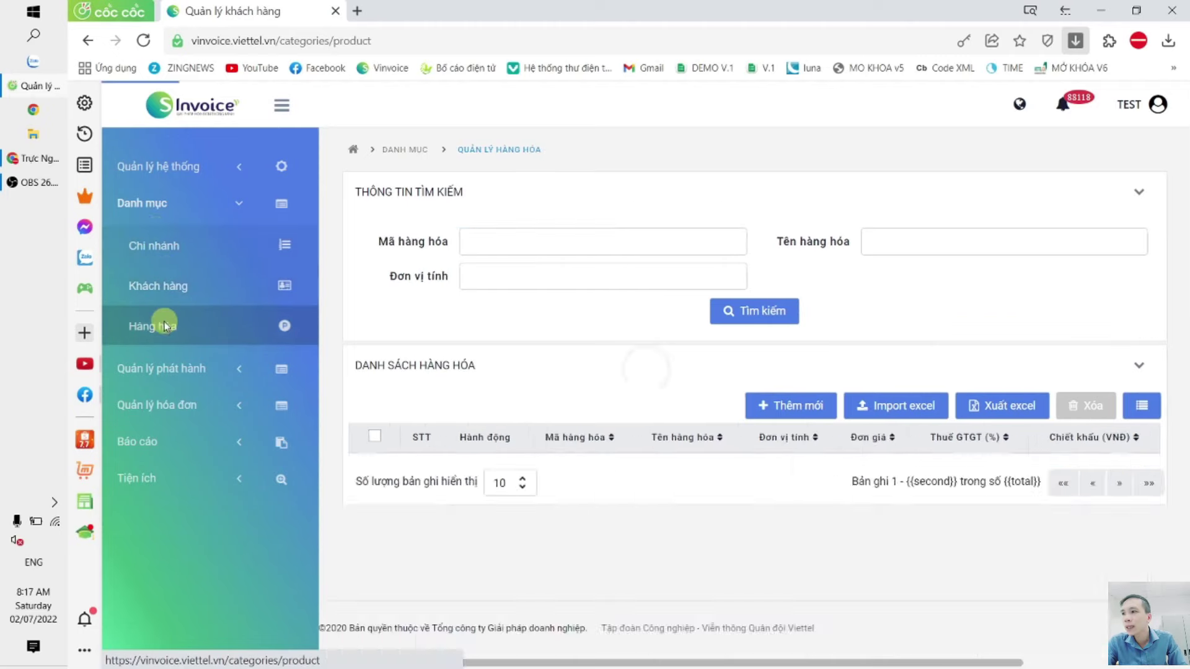
left_click(186, 370)
left_click(180, 424)
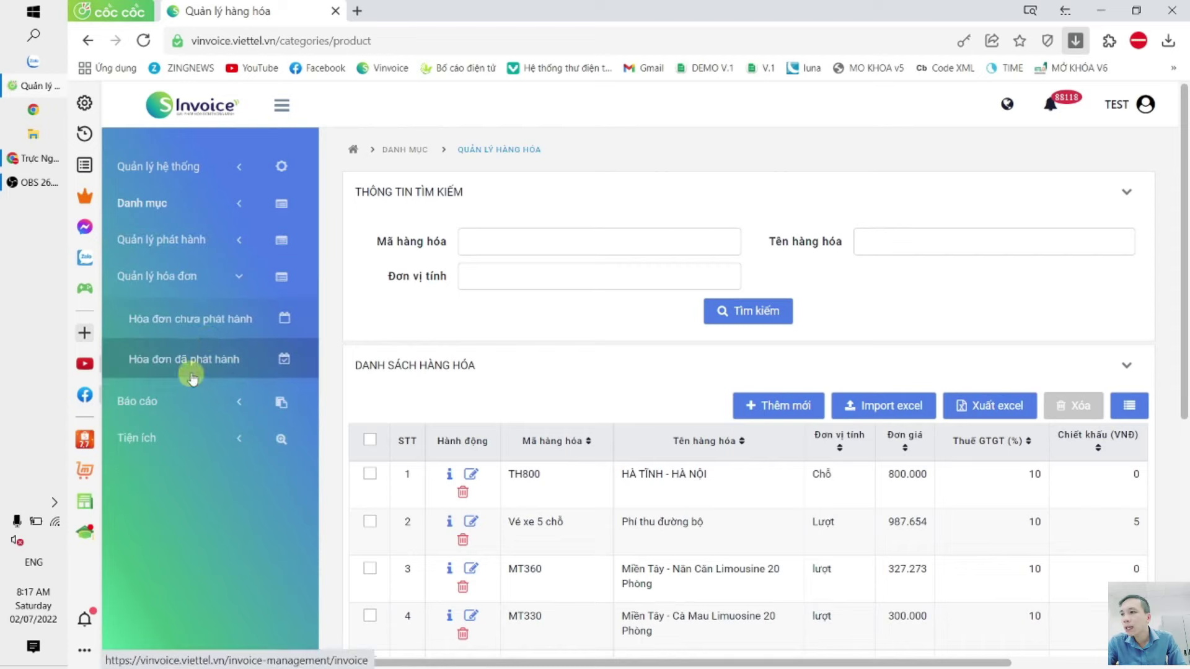
Step: Start a new draft from Hóa đơn chưa phát hành, try tax code '0300', then clear it
left_click(220, 333)
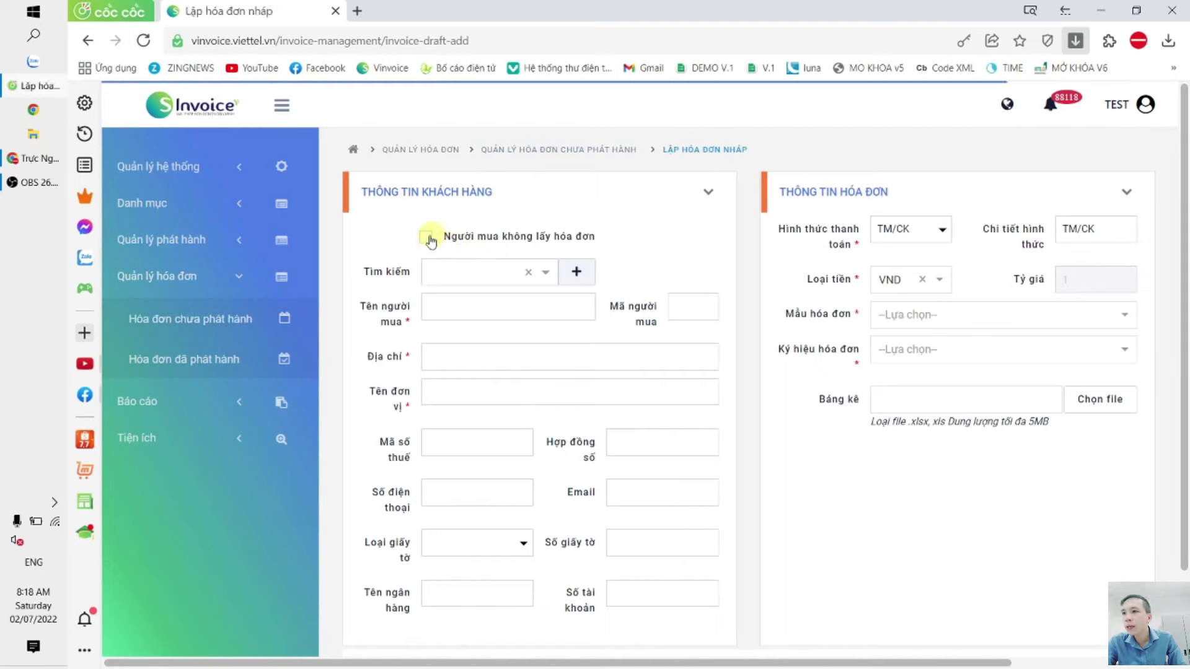
left_click(436, 273)
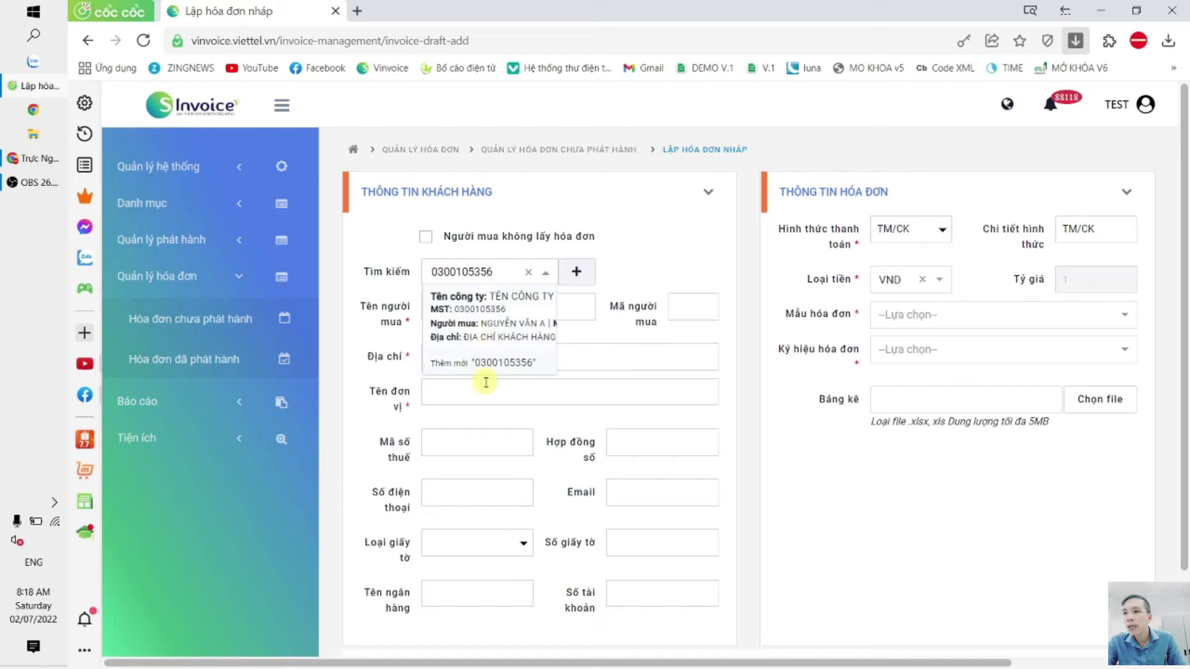
left_click(705, 249)
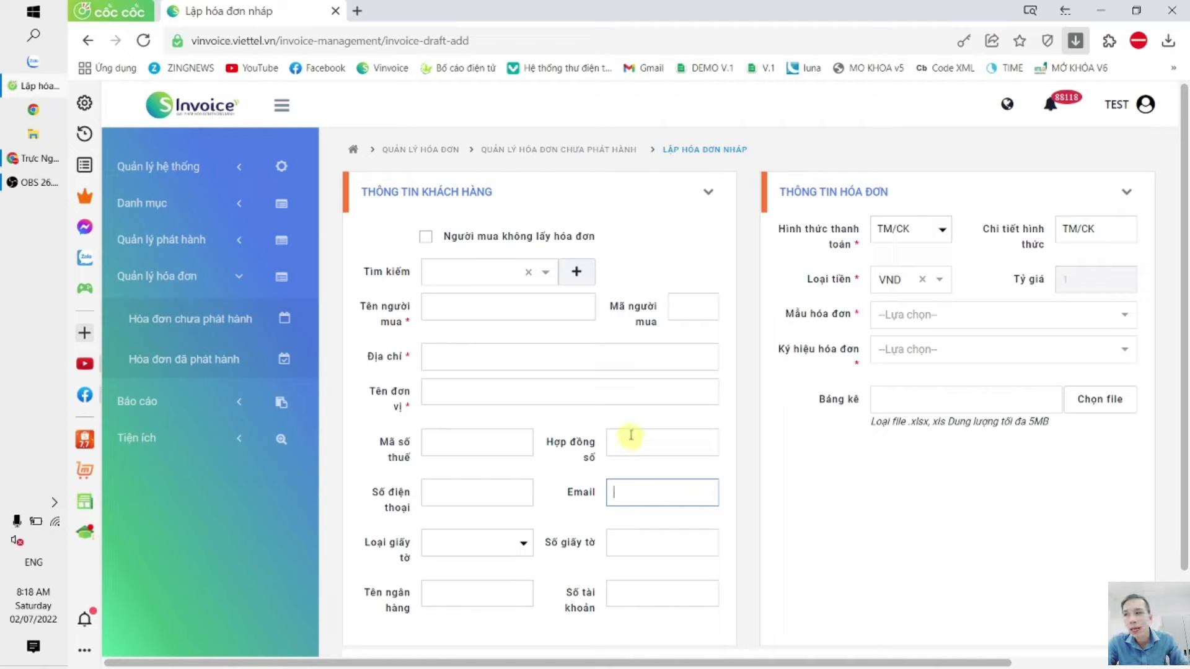
left_click(185, 241)
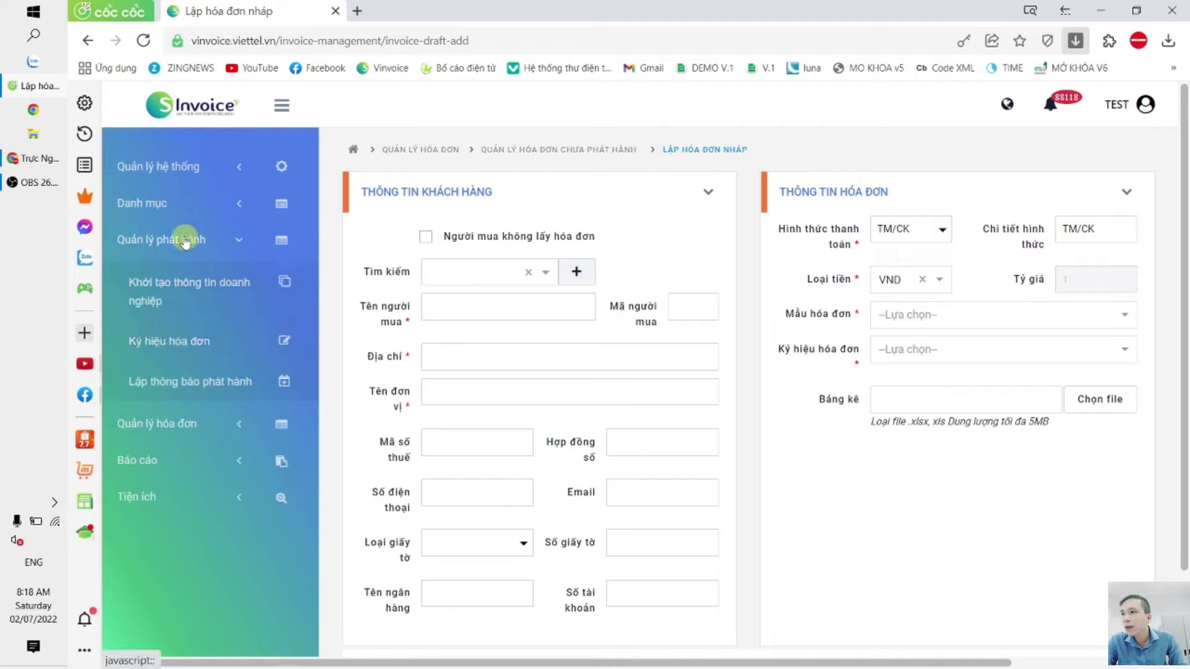
Step: Open a new-customer form and step through its name, company, address, tax code and code fields
left_click(177, 203)
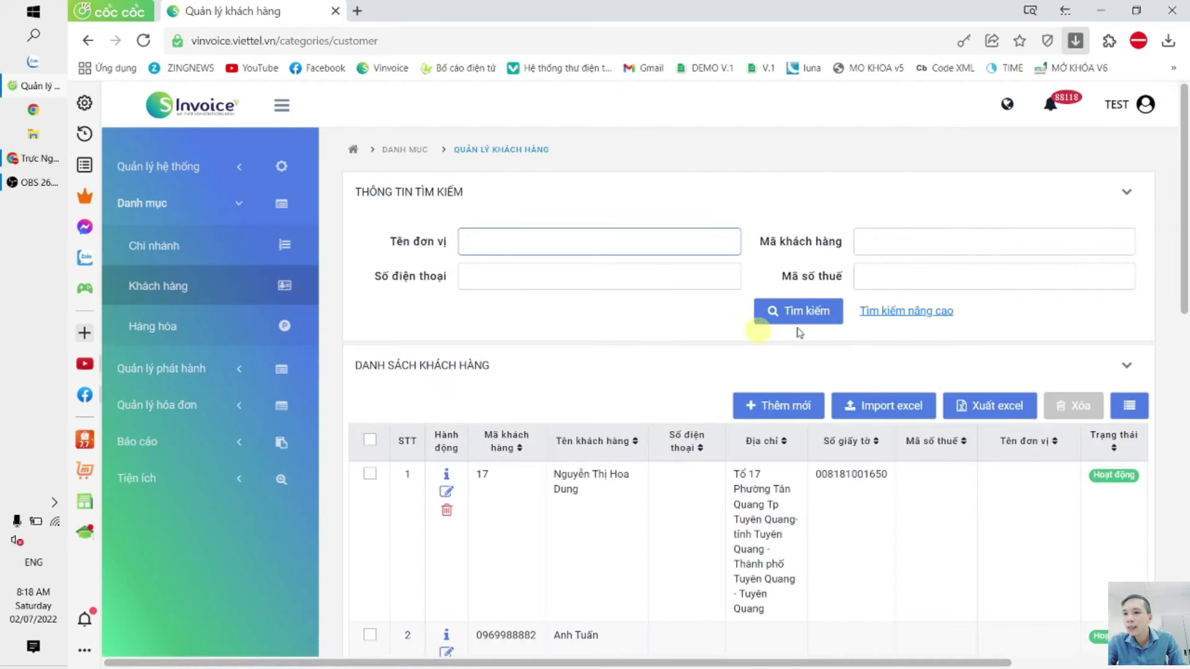
left_click(782, 405)
scroll(425, 305, "down", 1)
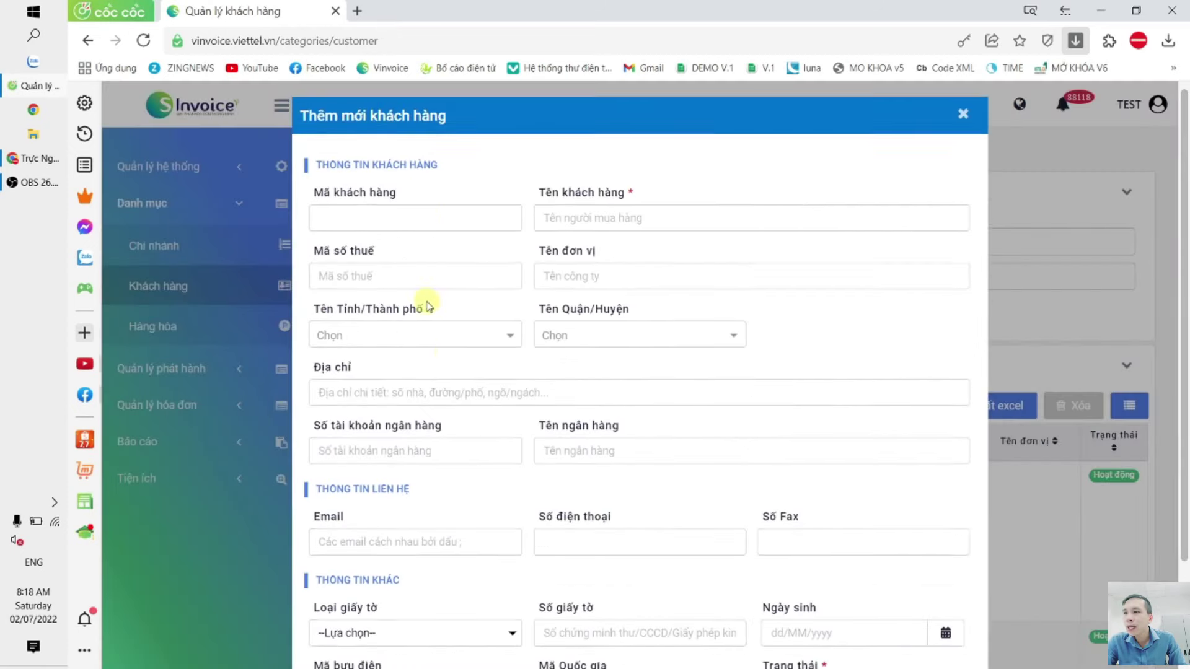
left_click(559, 147)
left_click(555, 206)
left_click(362, 320)
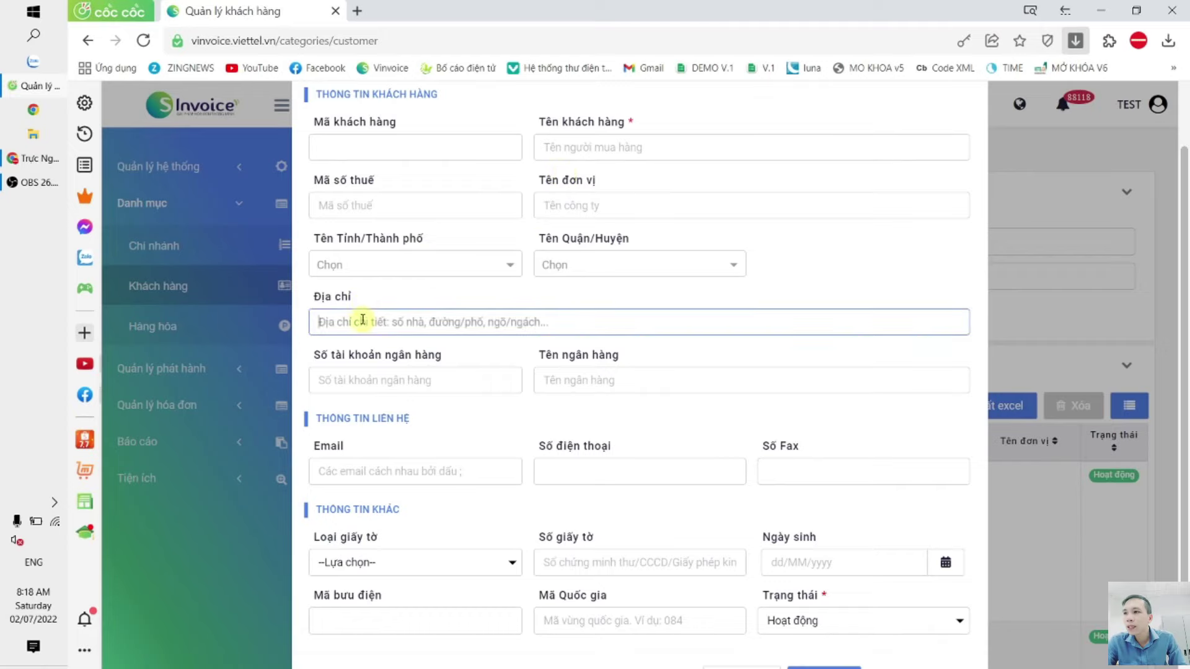
left_click(373, 205)
left_click(371, 152)
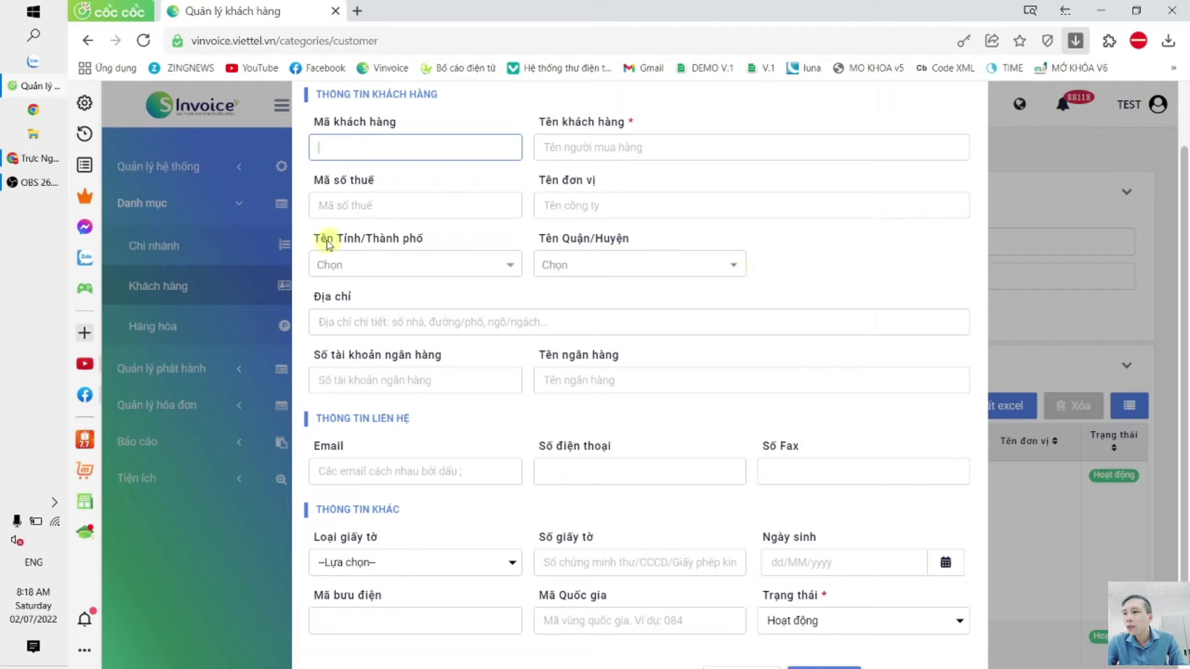
Step: Review the province, district, address and email fields, then discard the unsaved customer
left_click_drag(313, 234, 649, 244)
left_click(356, 325)
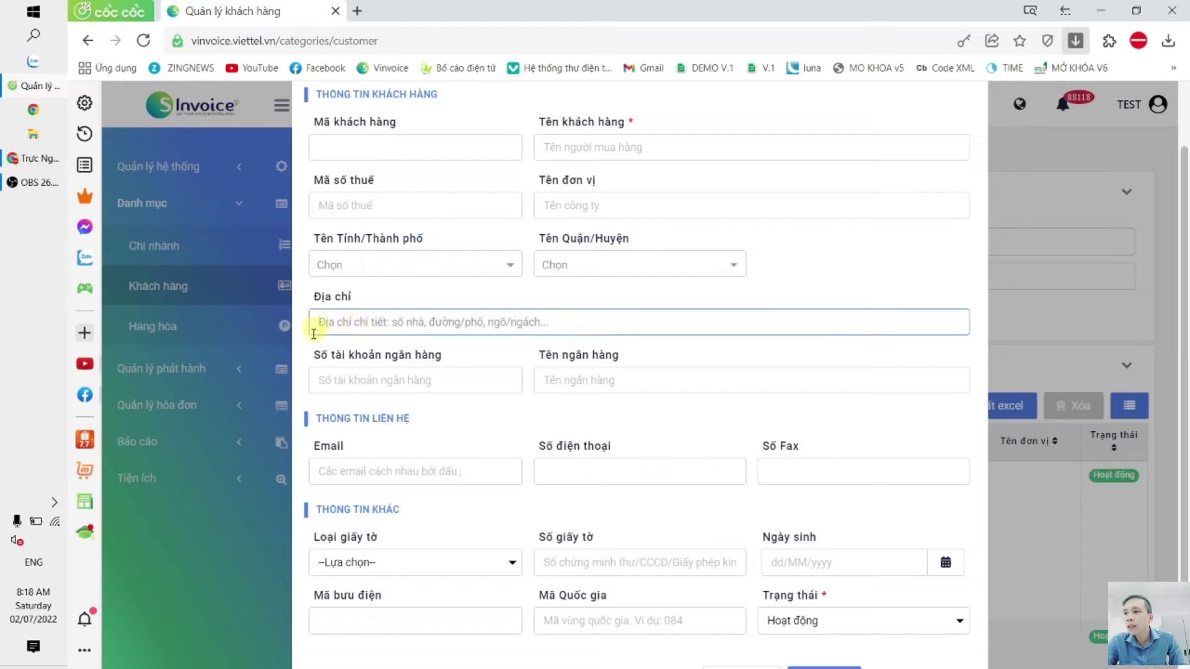
left_click(318, 469)
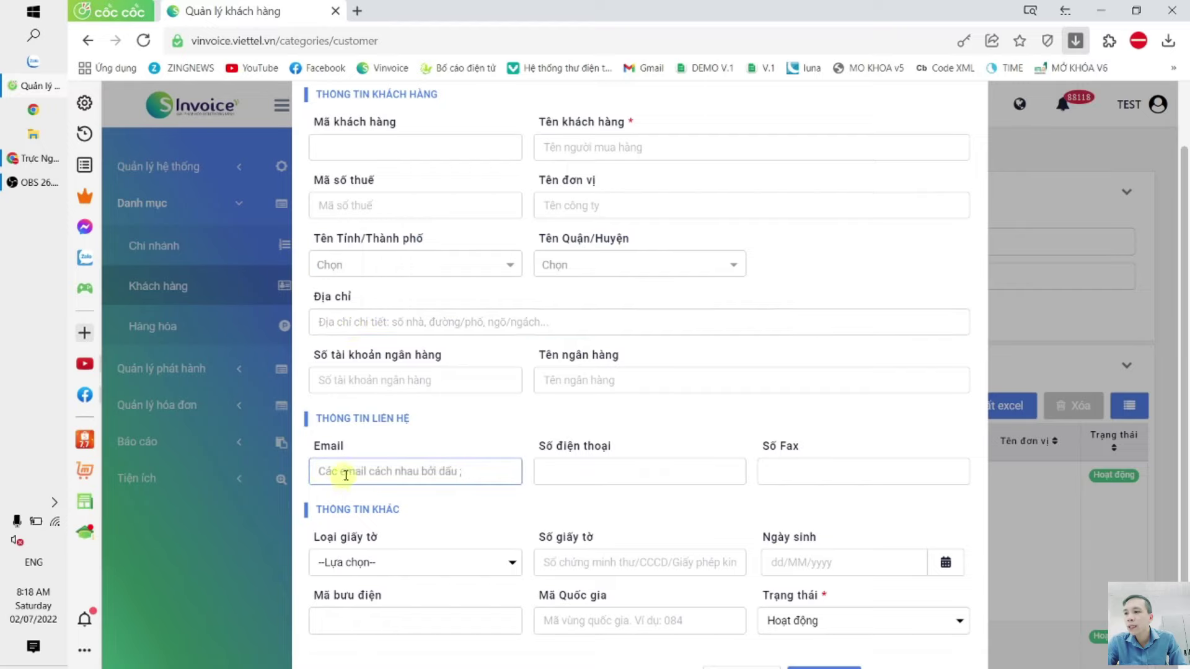
scroll(847, 290, "up", 2)
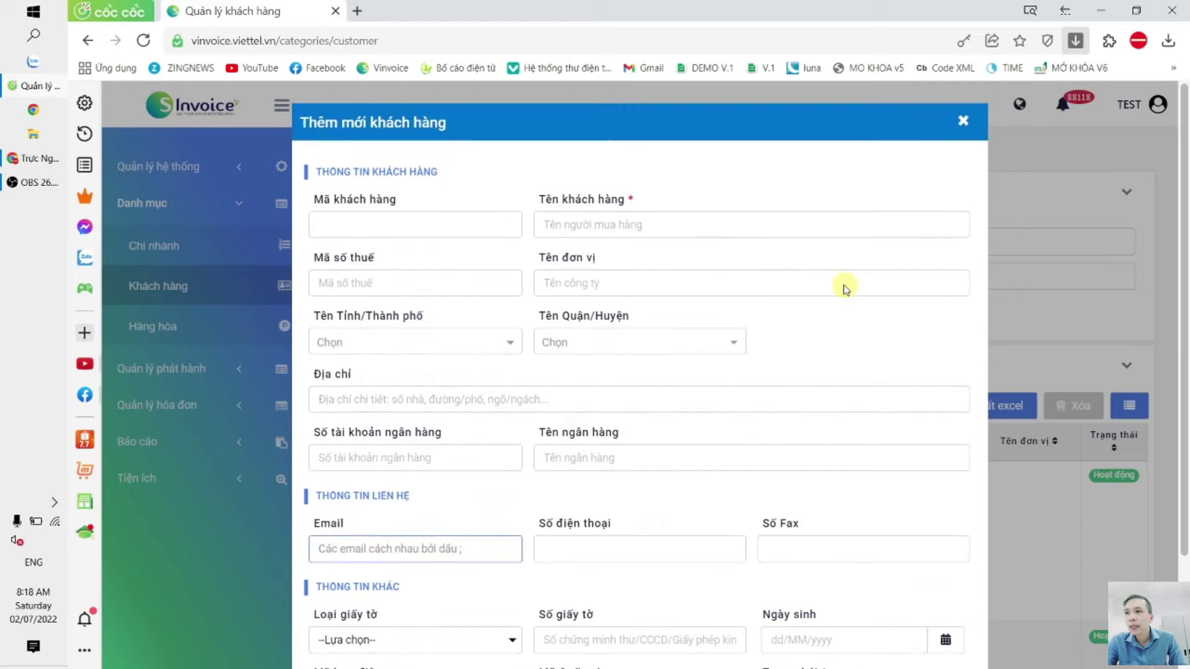
scroll(662, 275, "down", 2)
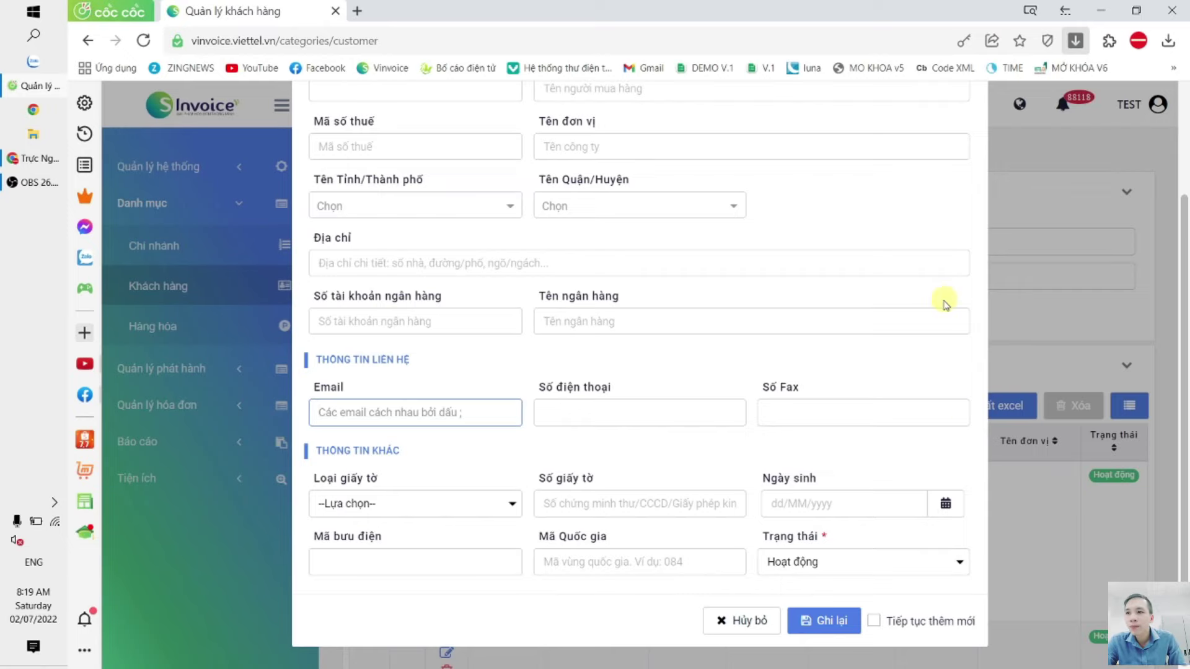
scroll(837, 204, "up", 2)
left_click(940, 127)
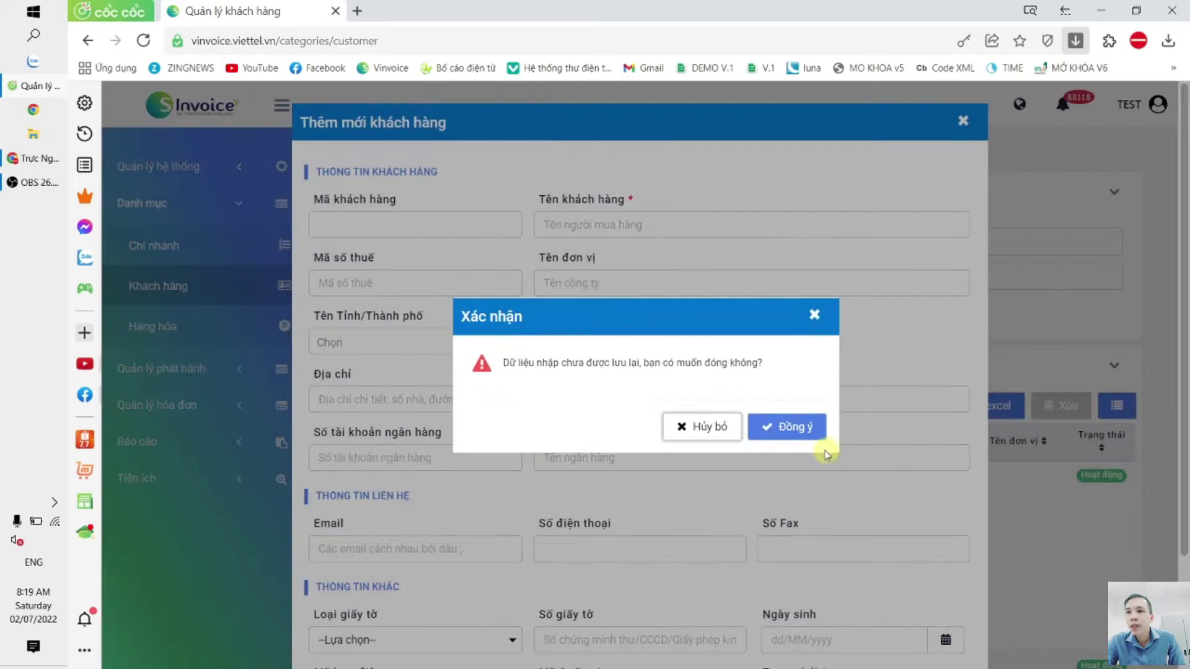
left_click(805, 428)
Step: Download the sample customer import template IMPORT_KHACH_HANG_02072022_081929.xlsx and open it
left_click(877, 424)
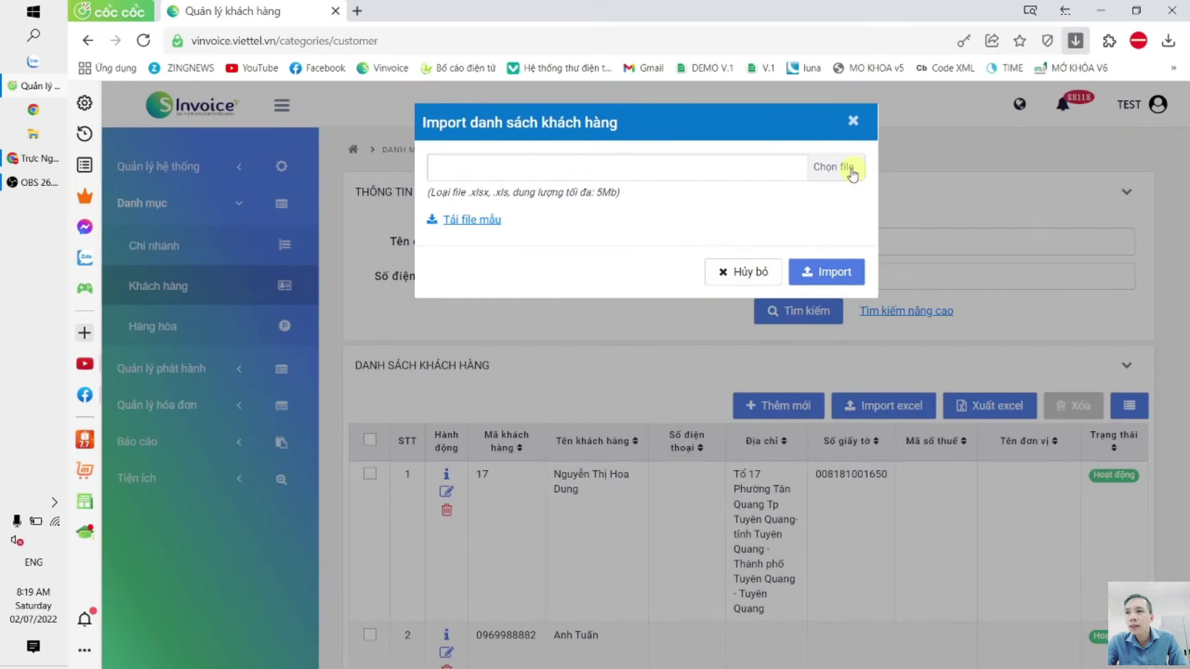
left_click(452, 220)
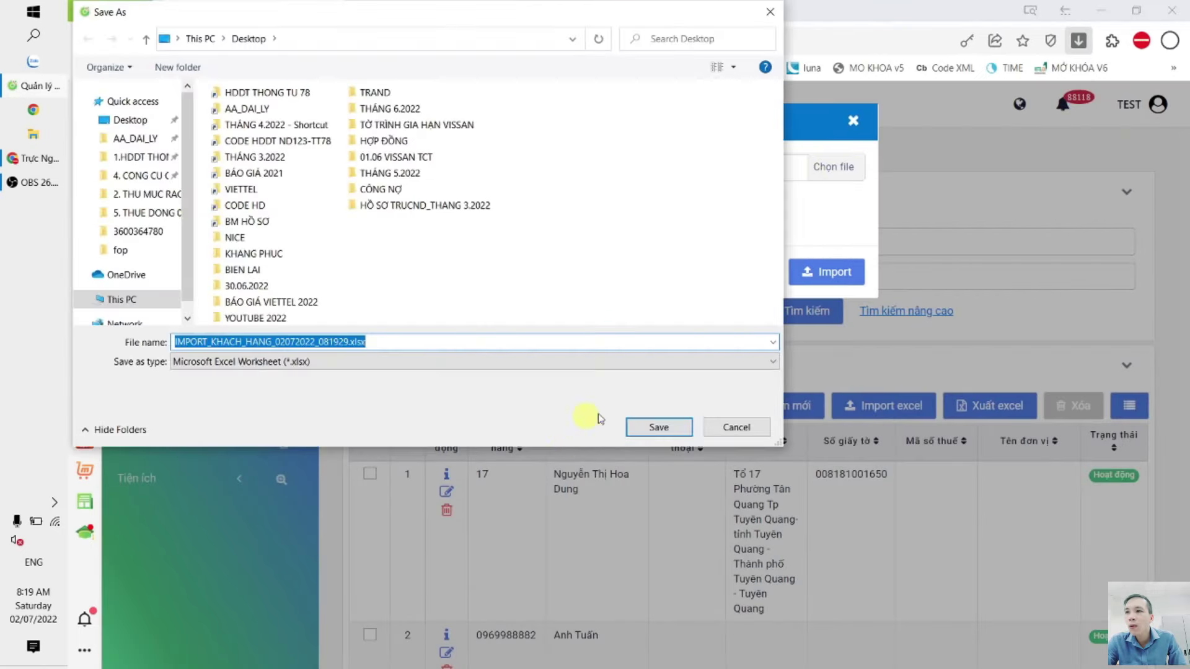
left_click(657, 427)
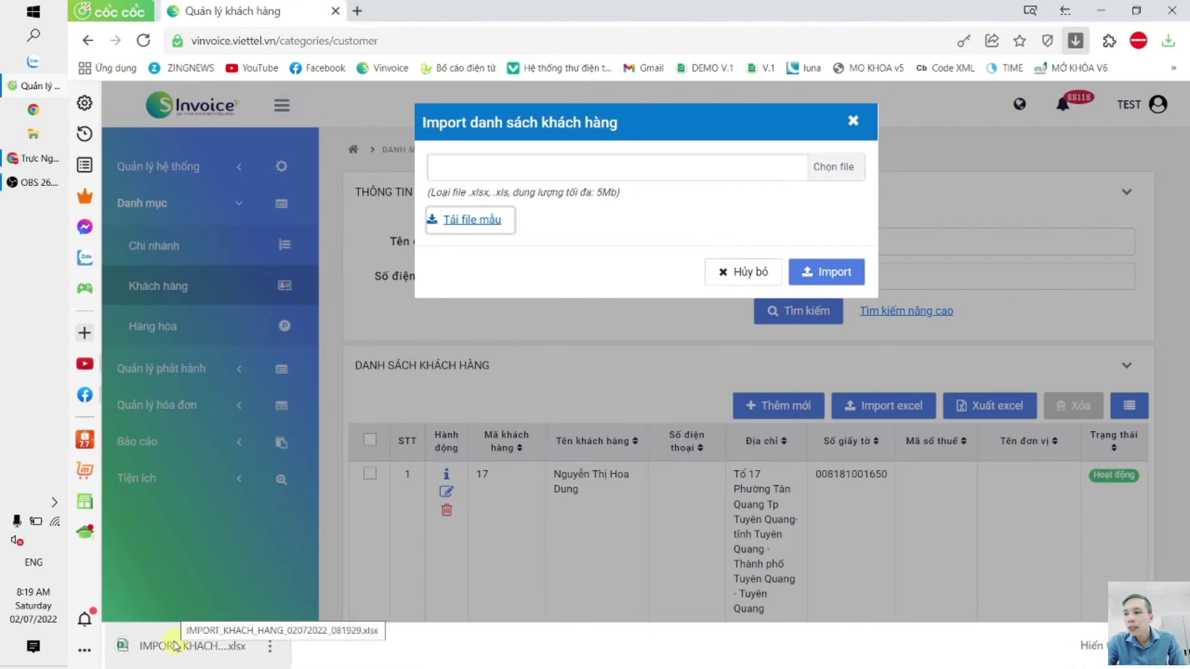
left_click(176, 646)
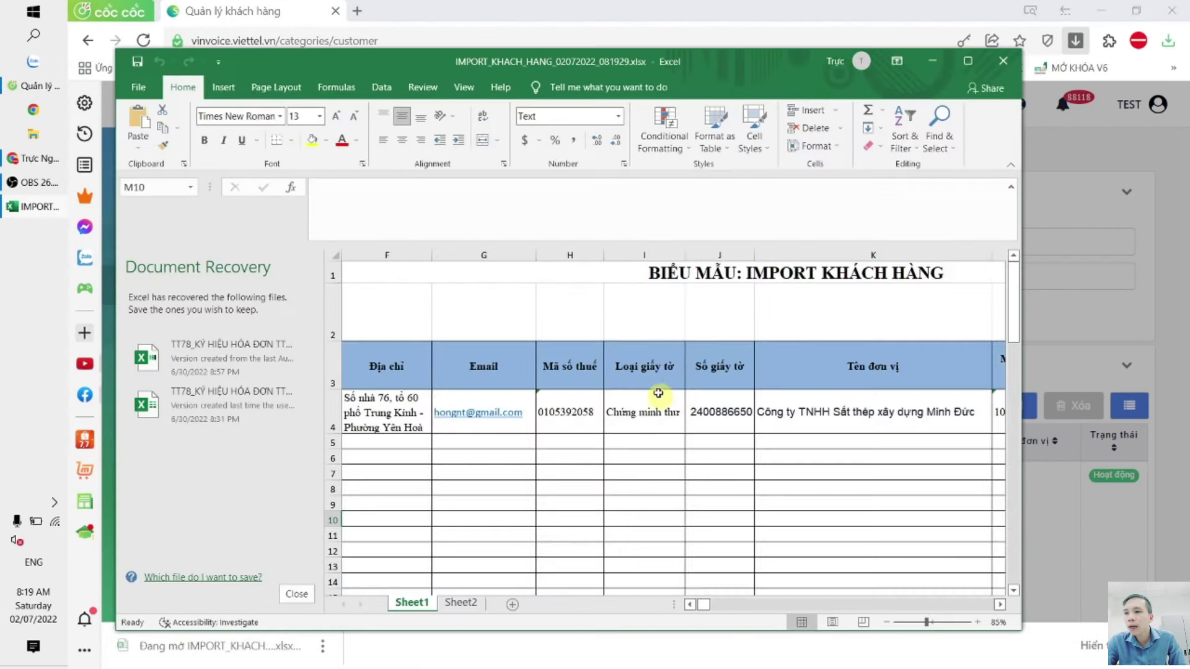
Step: Maximize the template in Excel, review sample row cells B4:C4, then return to the import dialog
left_click(967, 61)
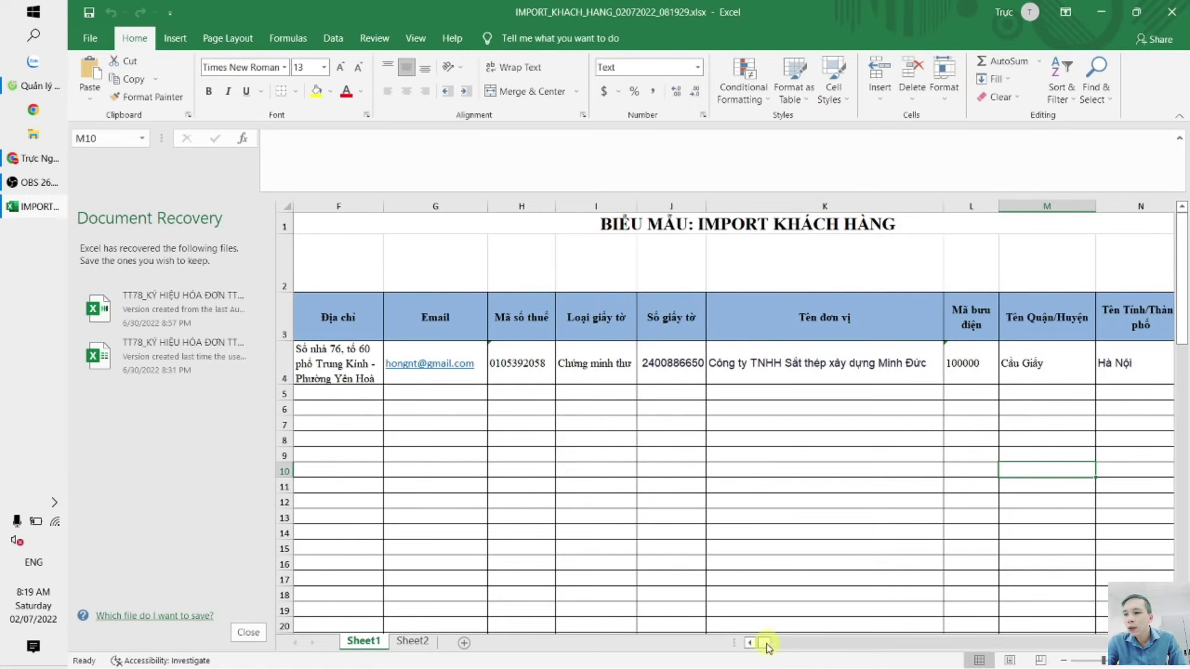
left_click_drag(766, 645, 626, 643)
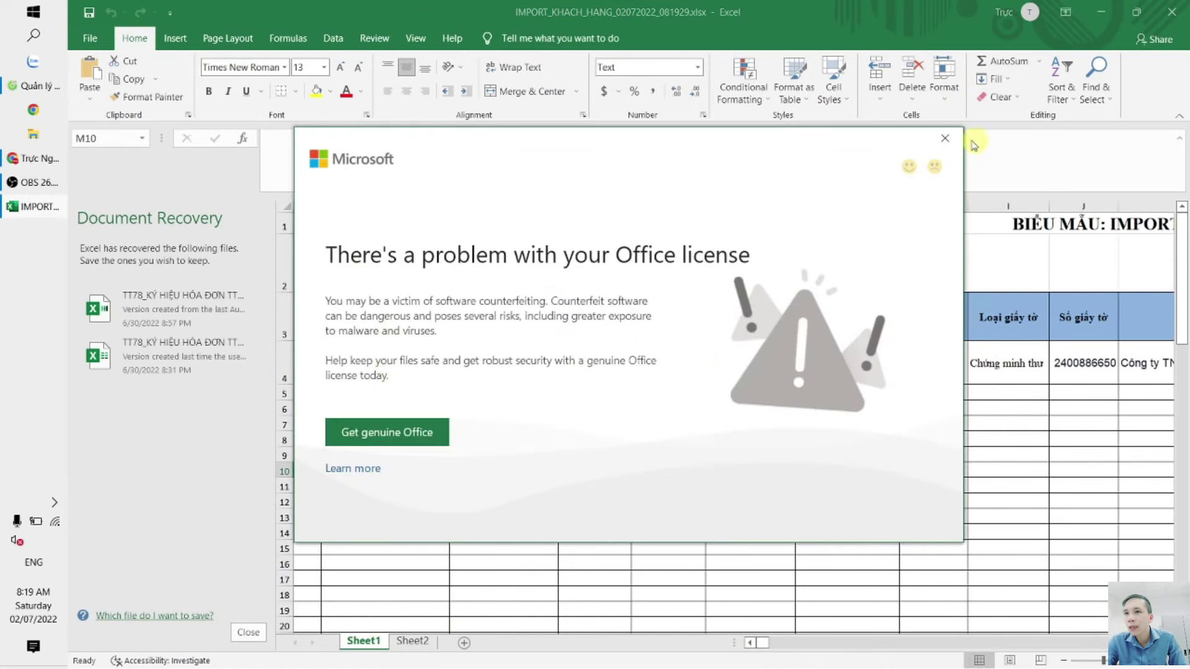
left_click(937, 162)
left_click_drag(374, 395, 338, 390)
scroll(773, 372, "down", 5)
scroll(773, 373, "up", 5)
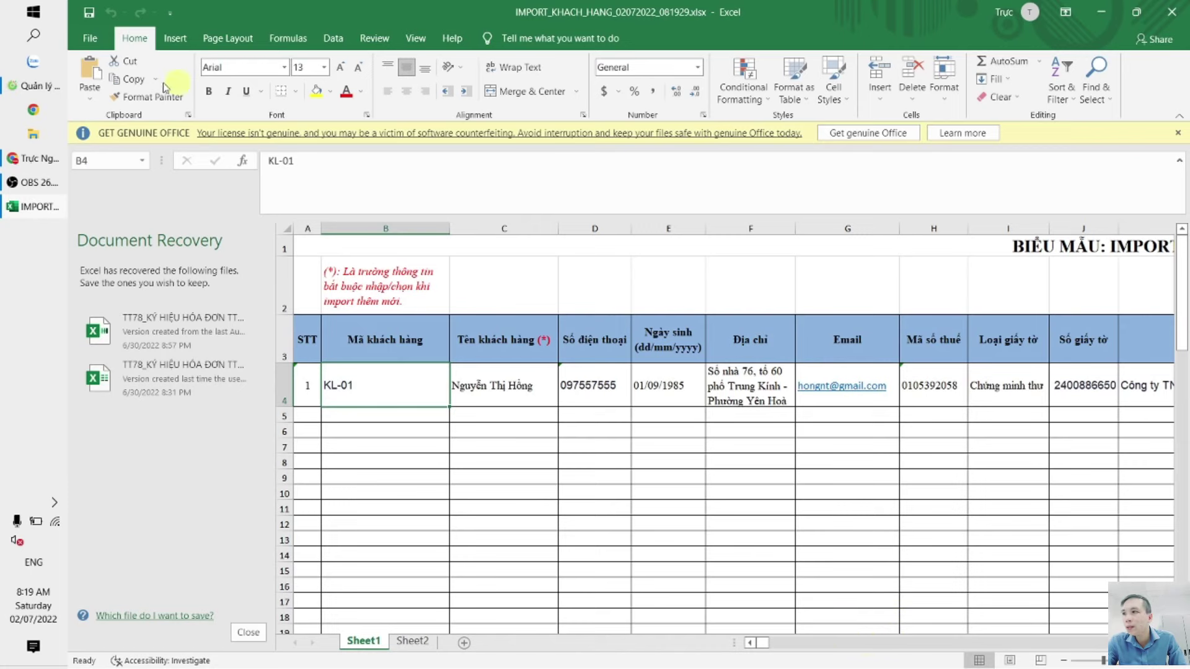
left_click(47, 93)
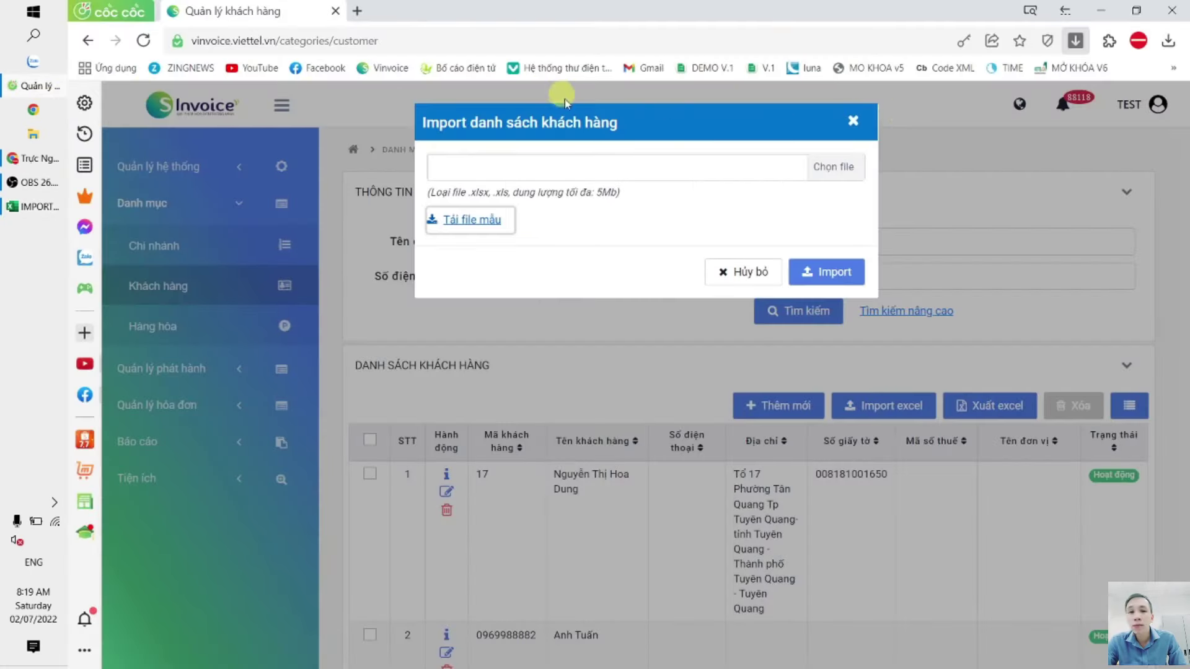
Step: In a new tab, search bocaodientu and look up the branch code on Bố cáo điện tử
left_click(370, 11)
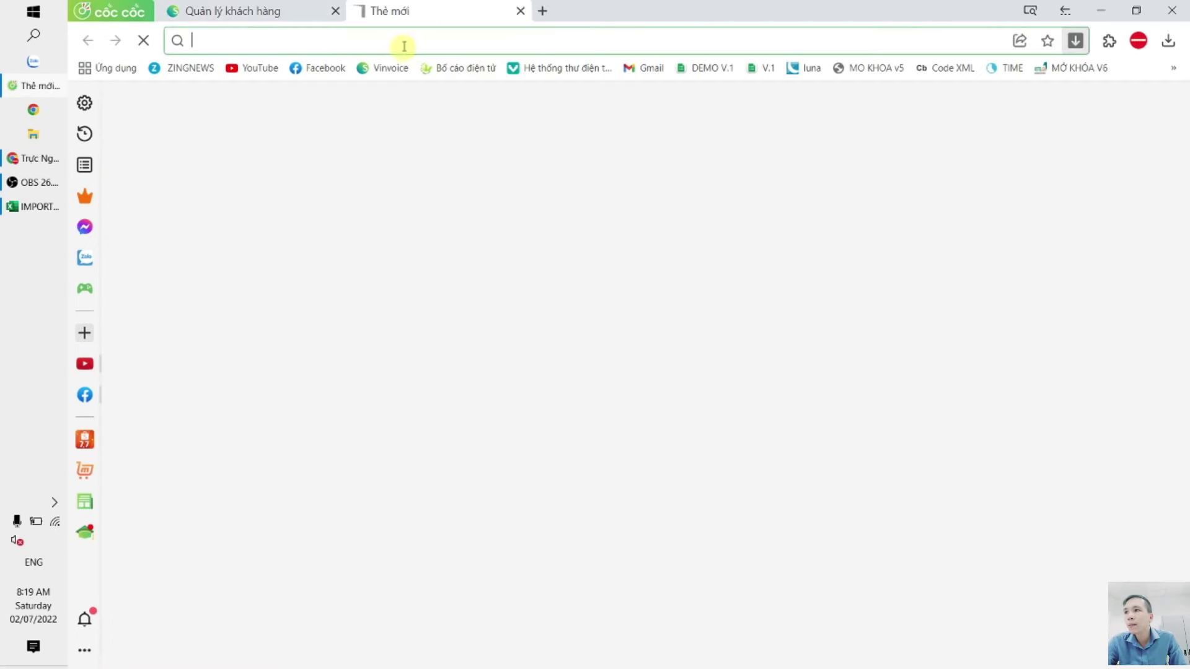
type("bocao")
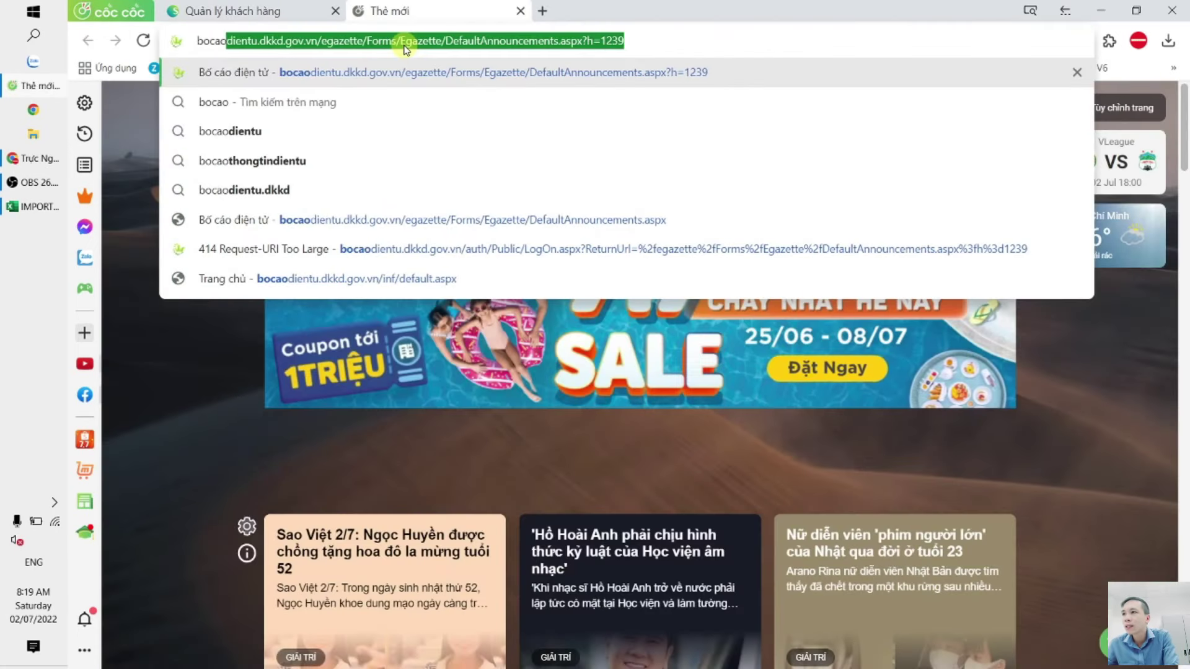
left_click(537, 127)
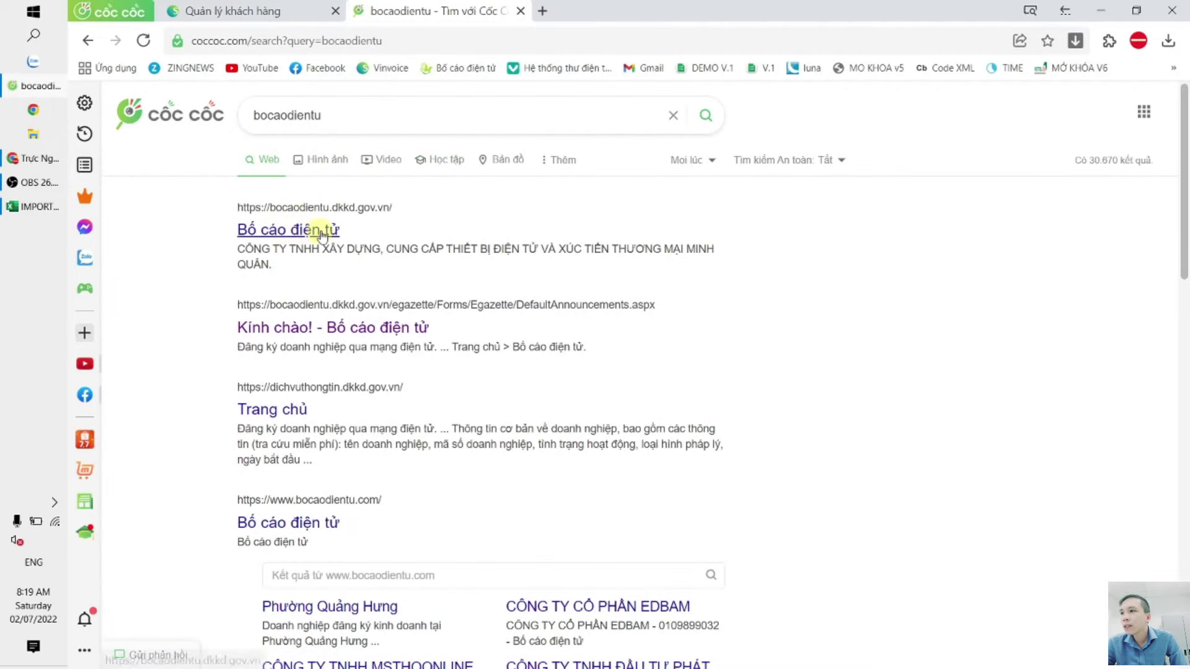
left_click(298, 230)
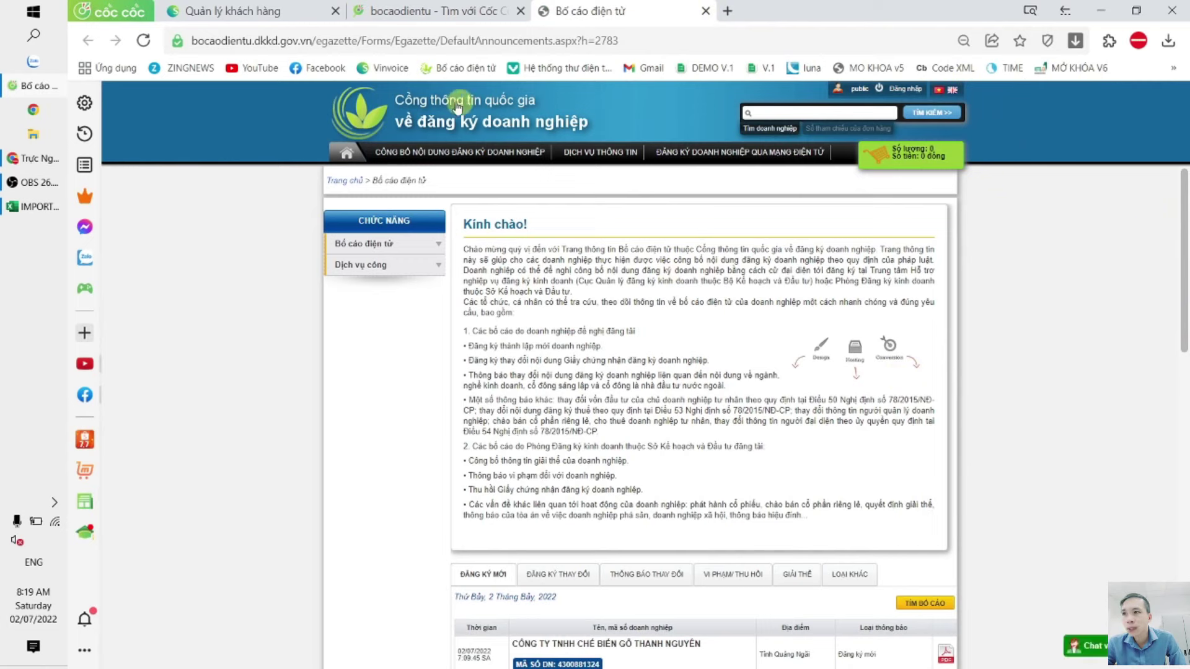
left_click(820, 112)
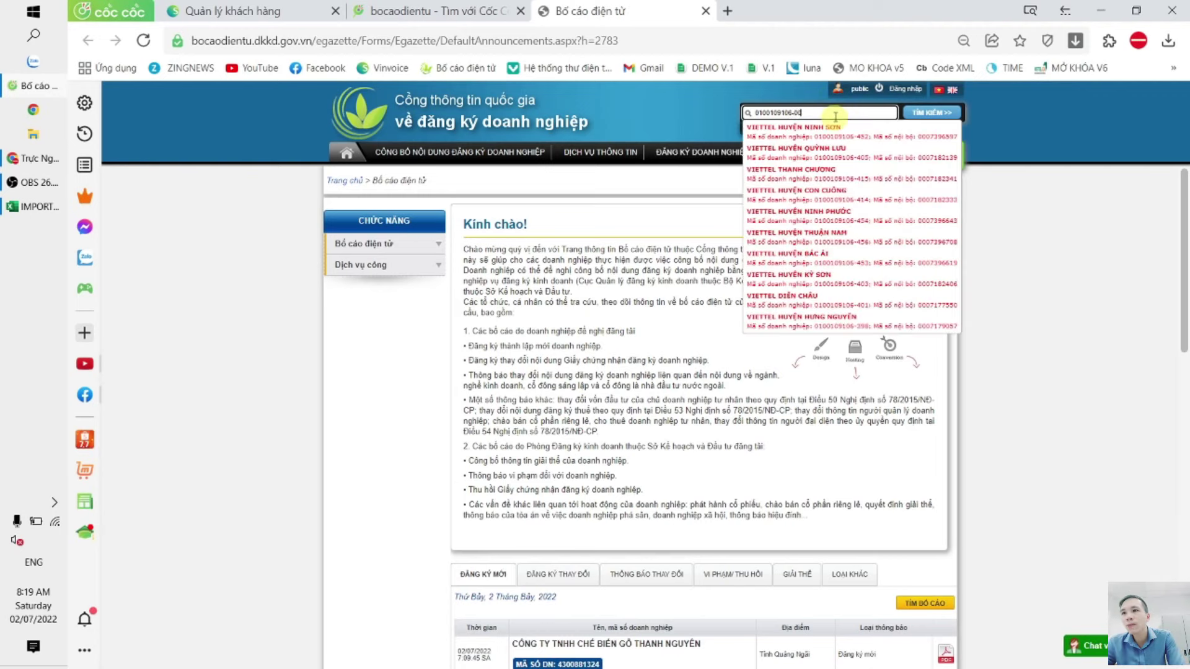
key("BackSpace")
type("22")
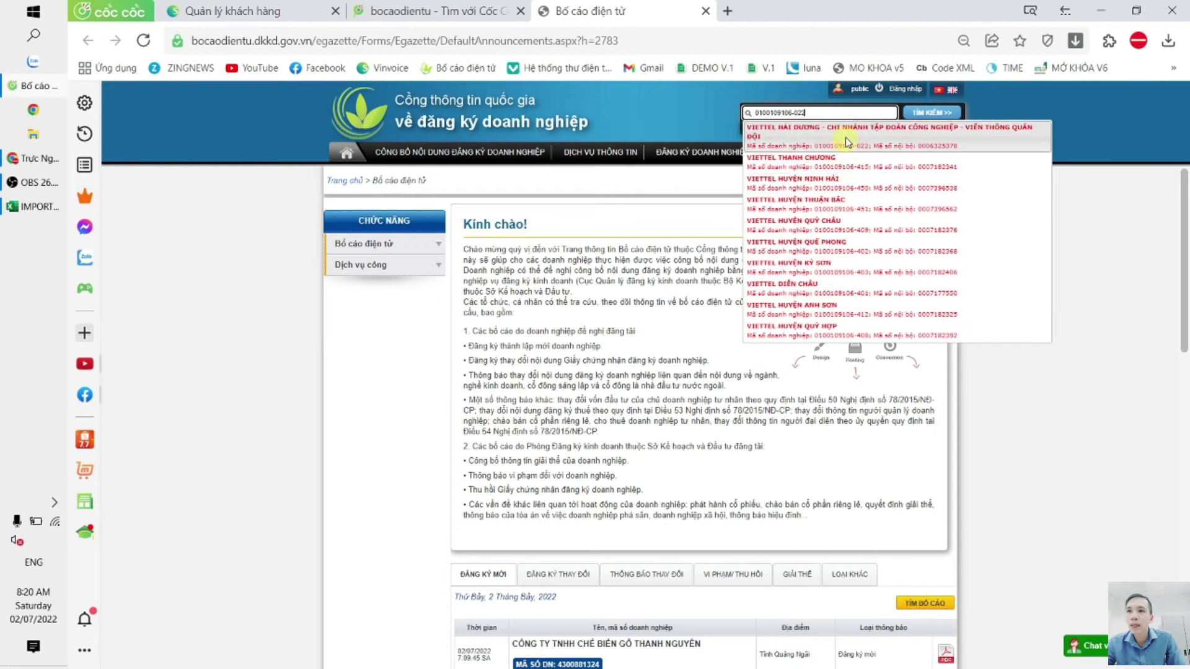
Step: Open VIETTEL HẢI DƯƠNG's details, select its address and registration code, then return to S-Invoice
left_click(1001, 132)
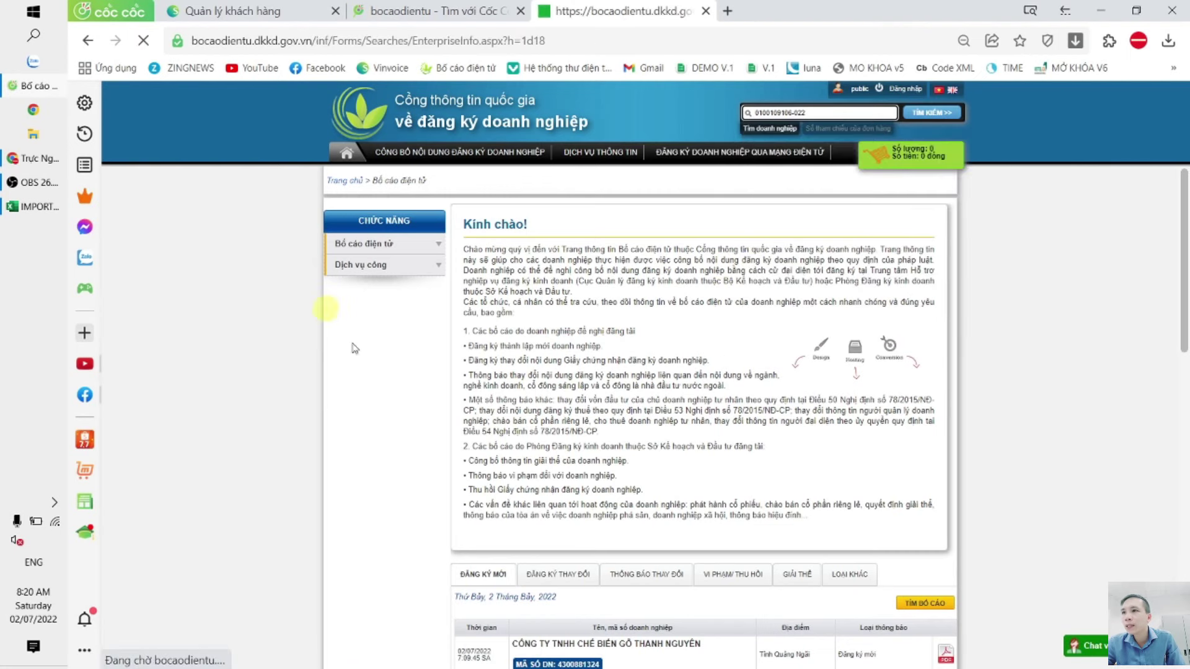
triple_click(504, 552)
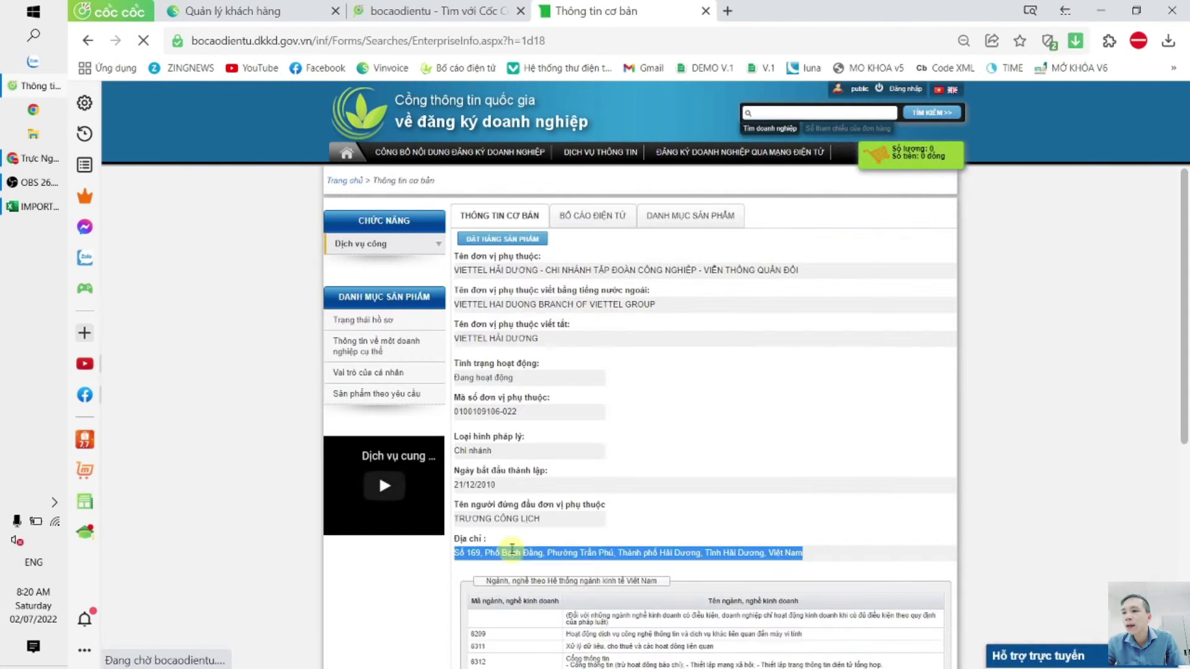
triple_click(486, 411)
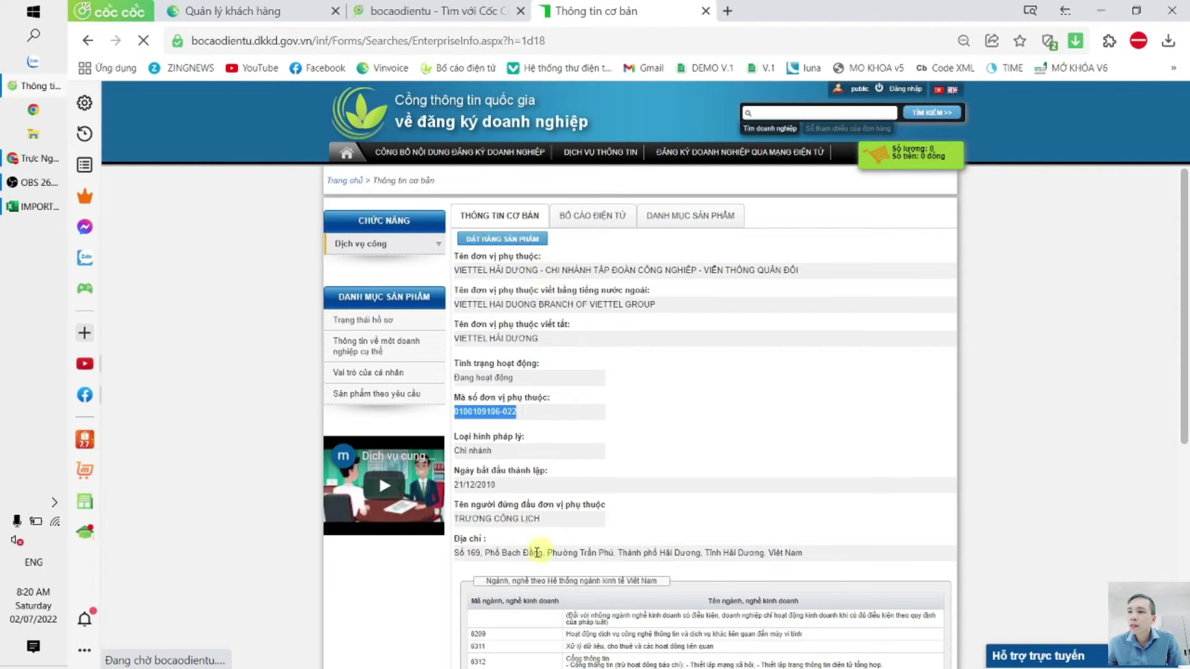
double_click(515, 558)
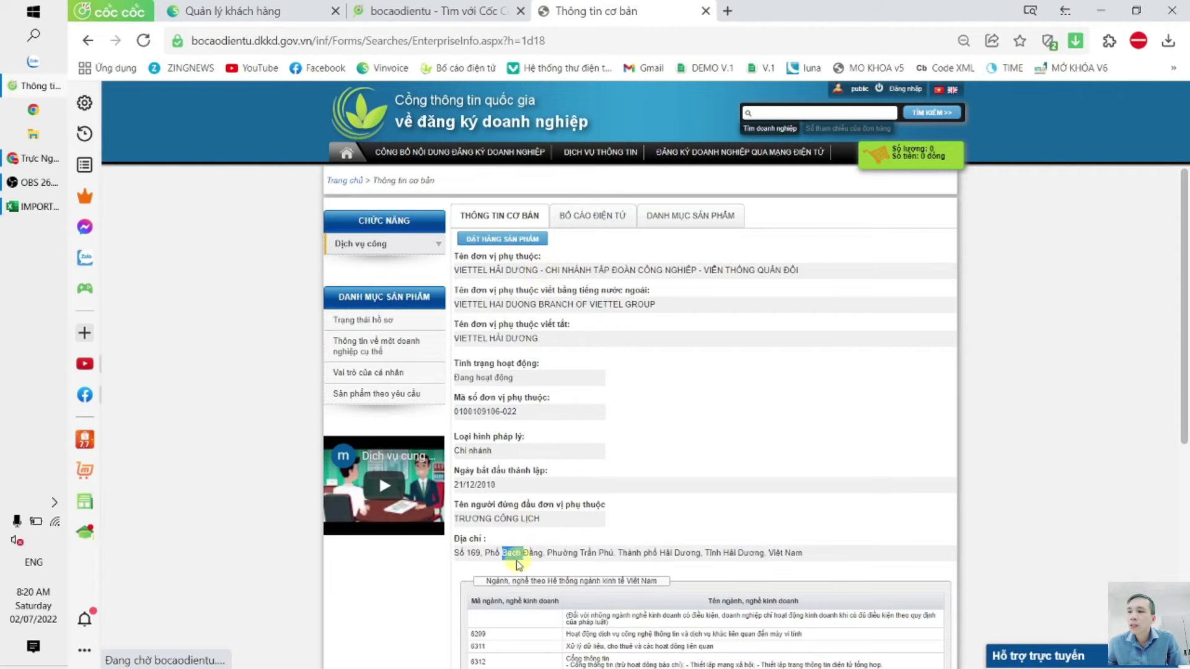
left_click(248, 11)
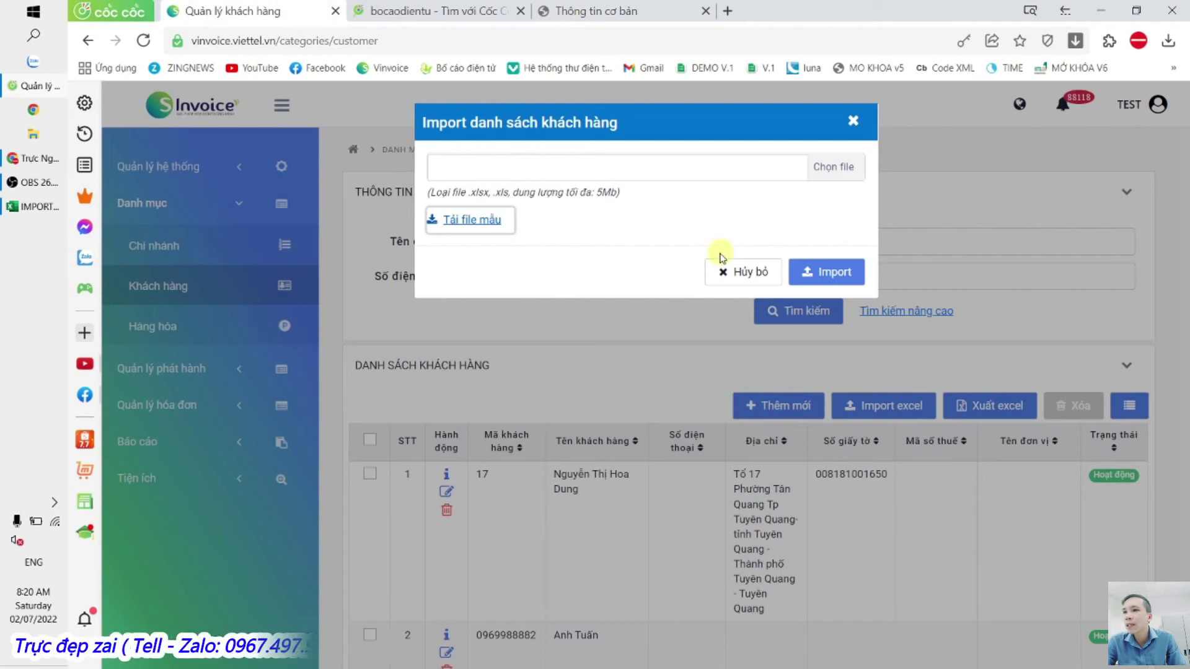
Step: Cancel the customer import, check the bocaodientu search tab, and open the Hàng hóa catalogue
left_click(756, 275)
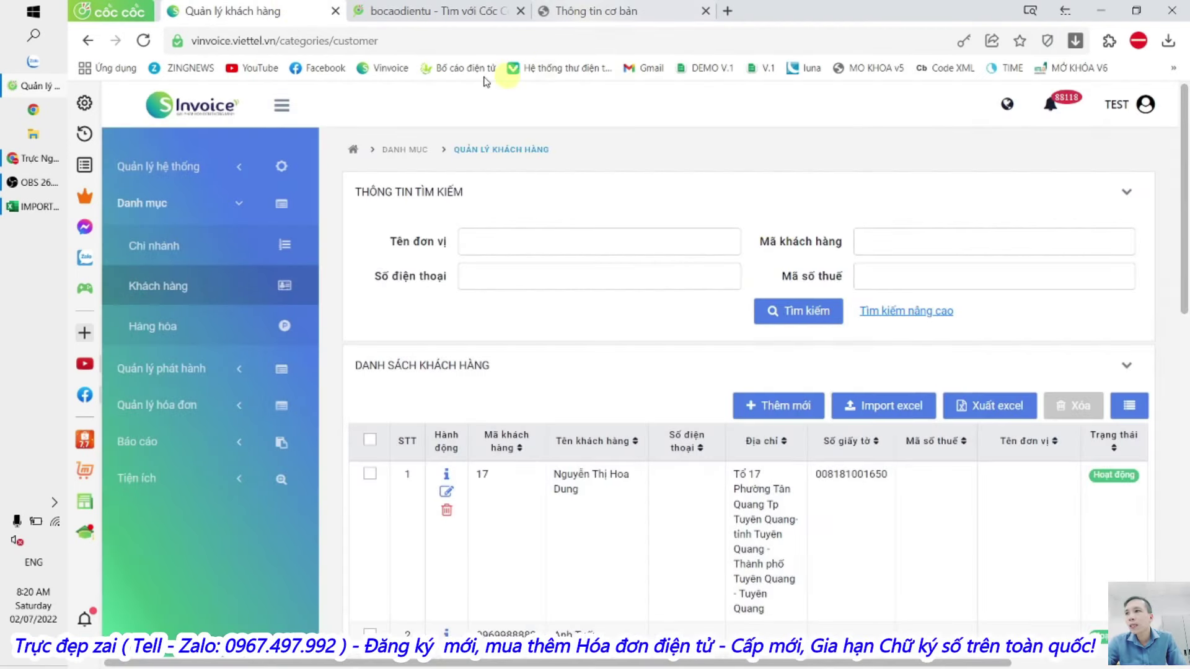
left_click(434, 11)
double_click(359, 115)
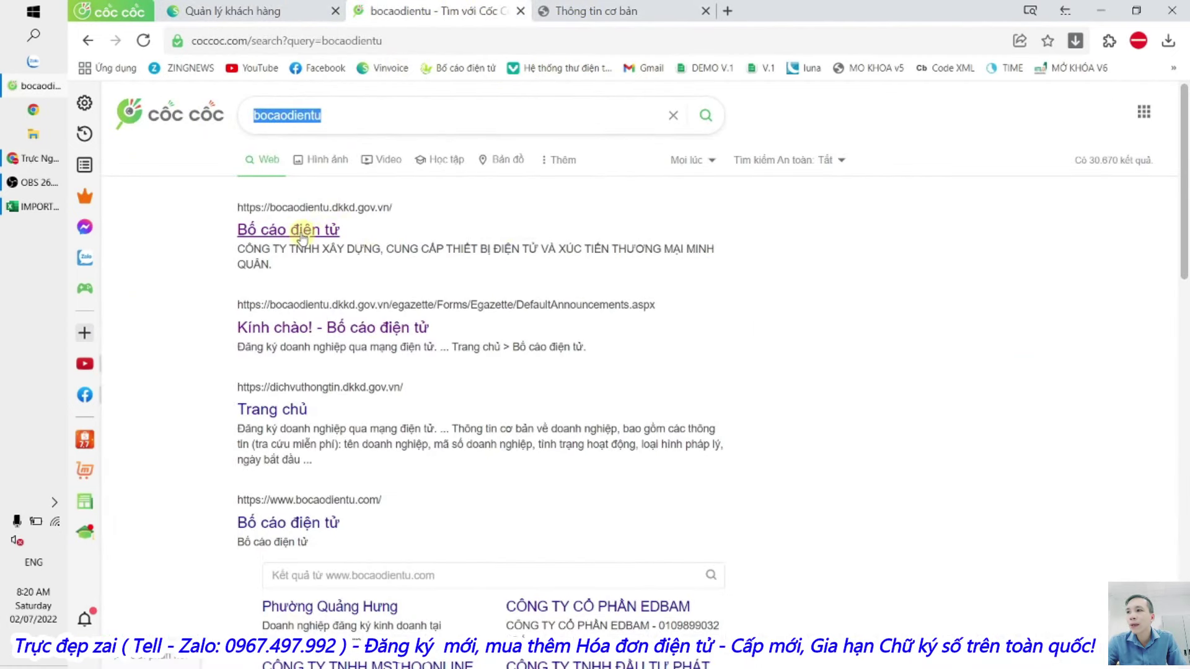
left_click(260, 11)
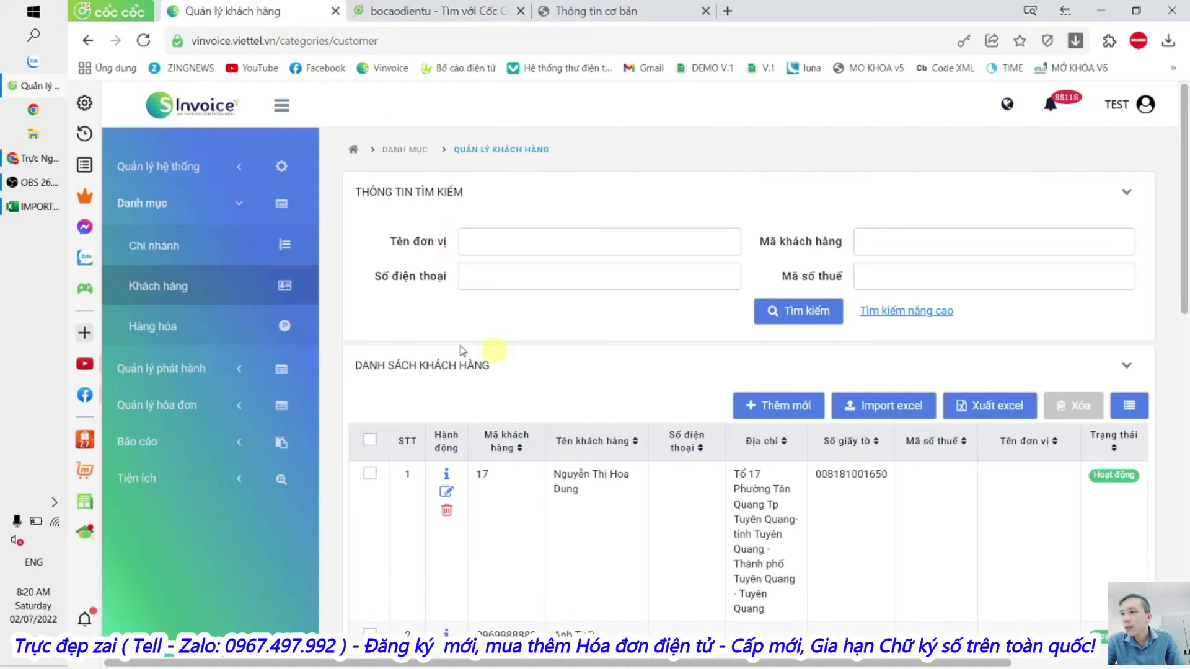
left_click(165, 334)
Step: Open the new-goods form and set it taxable (Có thuế) with 0 VAT and 0 discount
left_click(806, 415)
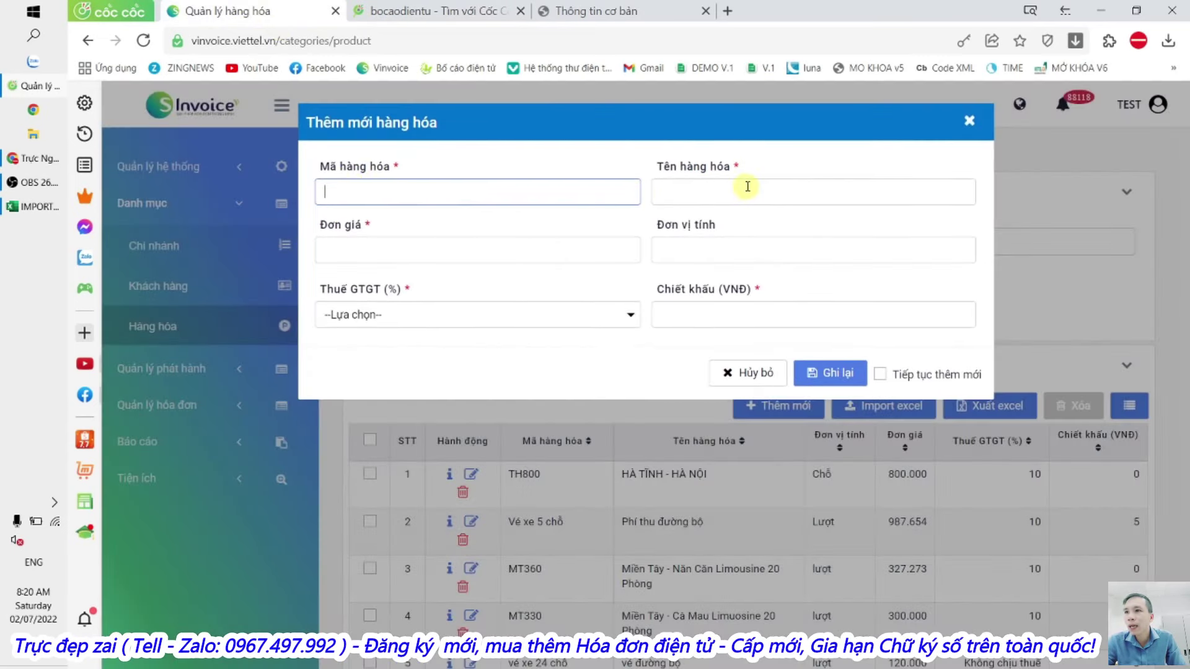
left_click(748, 186)
left_click(464, 266)
left_click(717, 266)
left_click(409, 335)
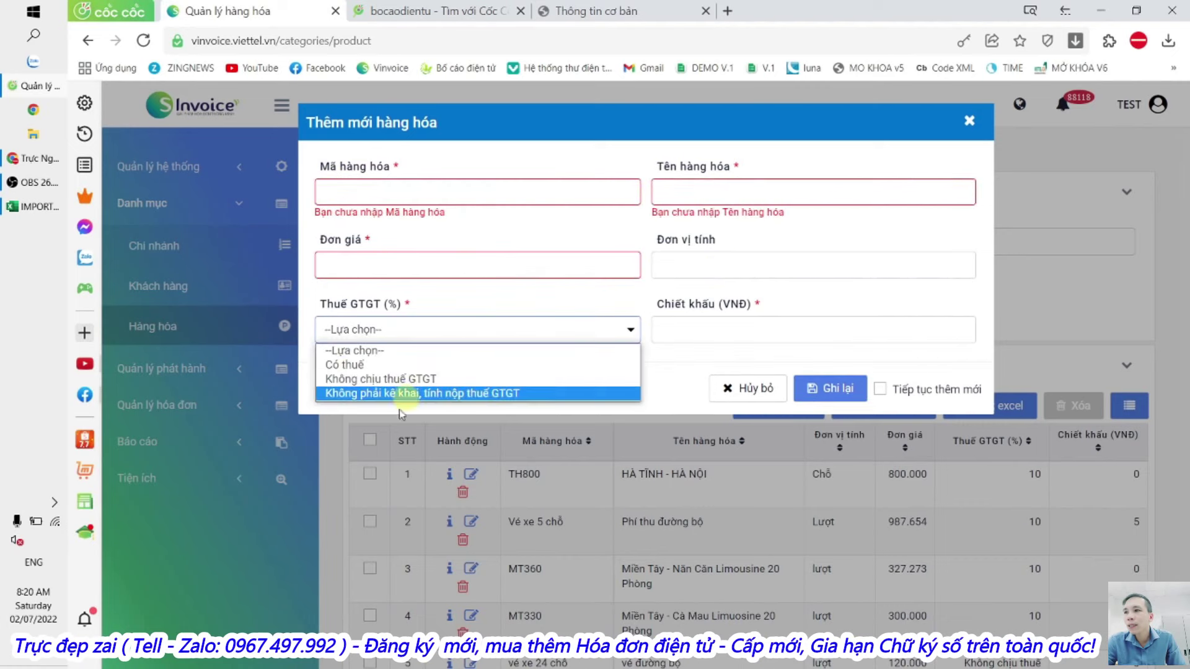
left_click(493, 364)
left_click(606, 329)
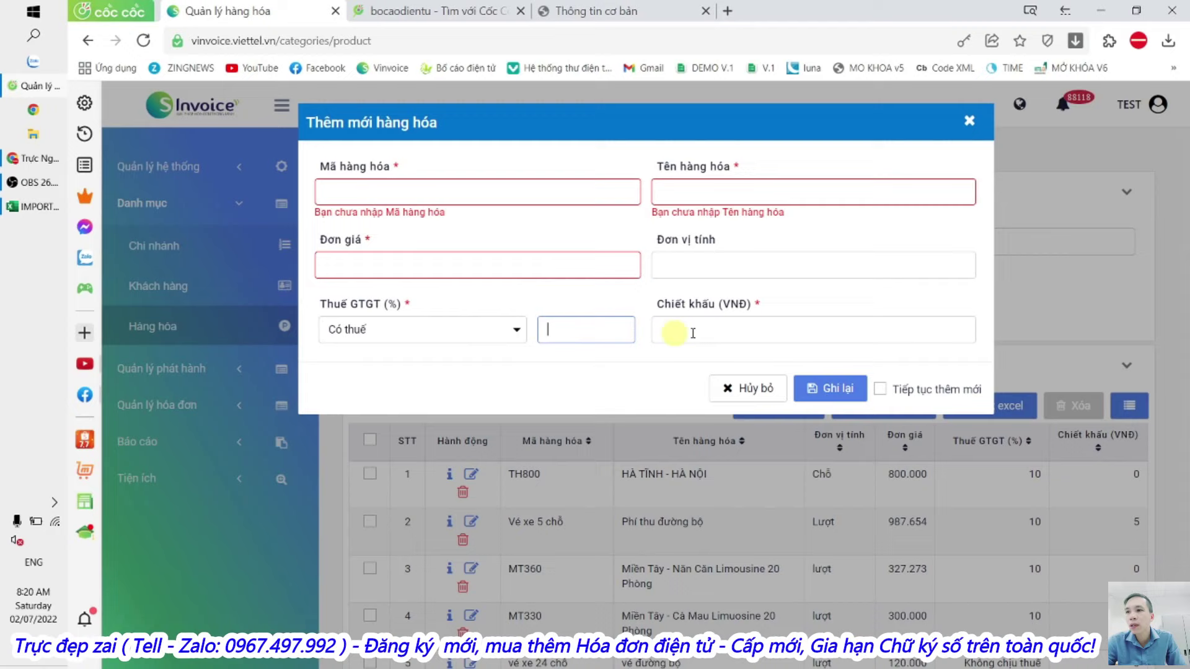
left_click(715, 327)
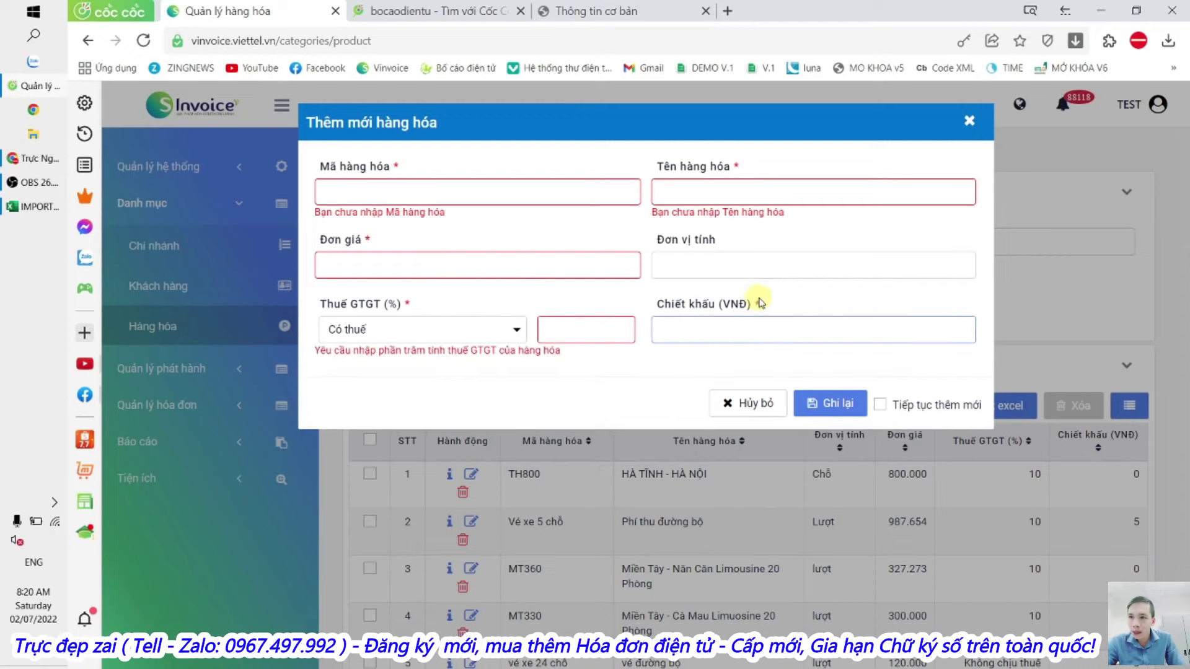
left_click_drag(771, 309, 729, 328)
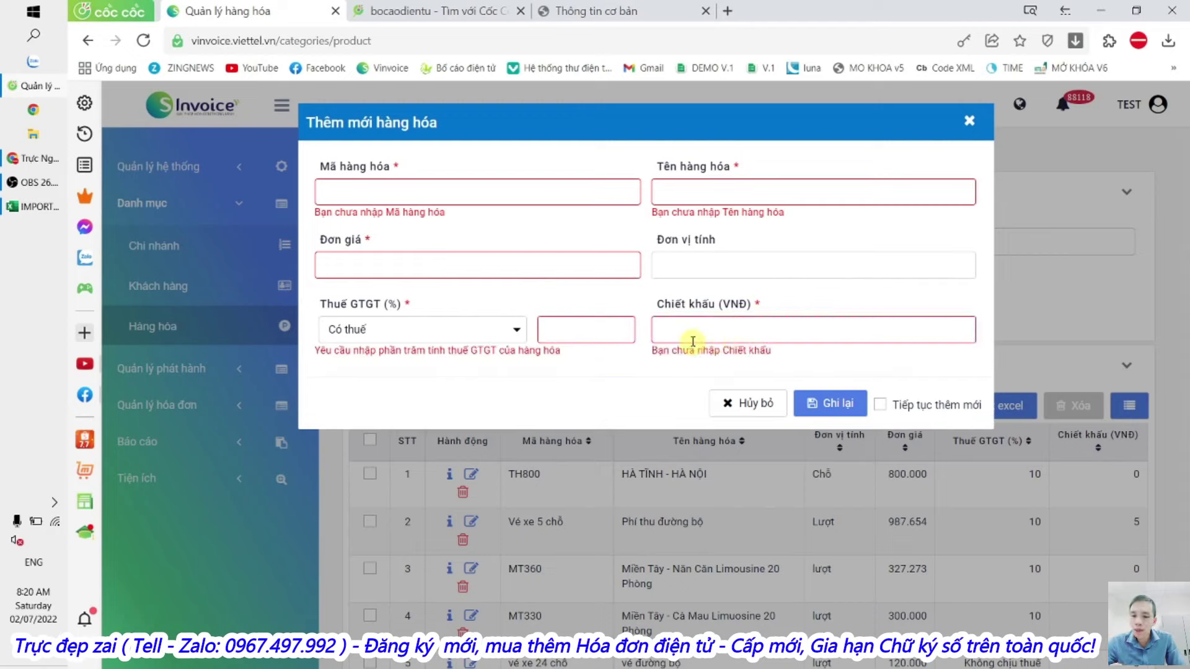
left_click(595, 329)
type("0")
Step: Enter code HH001, name 'Hàng hóa 1', price 1.100.000, unit Chiếc, and save the product
left_click(434, 196)
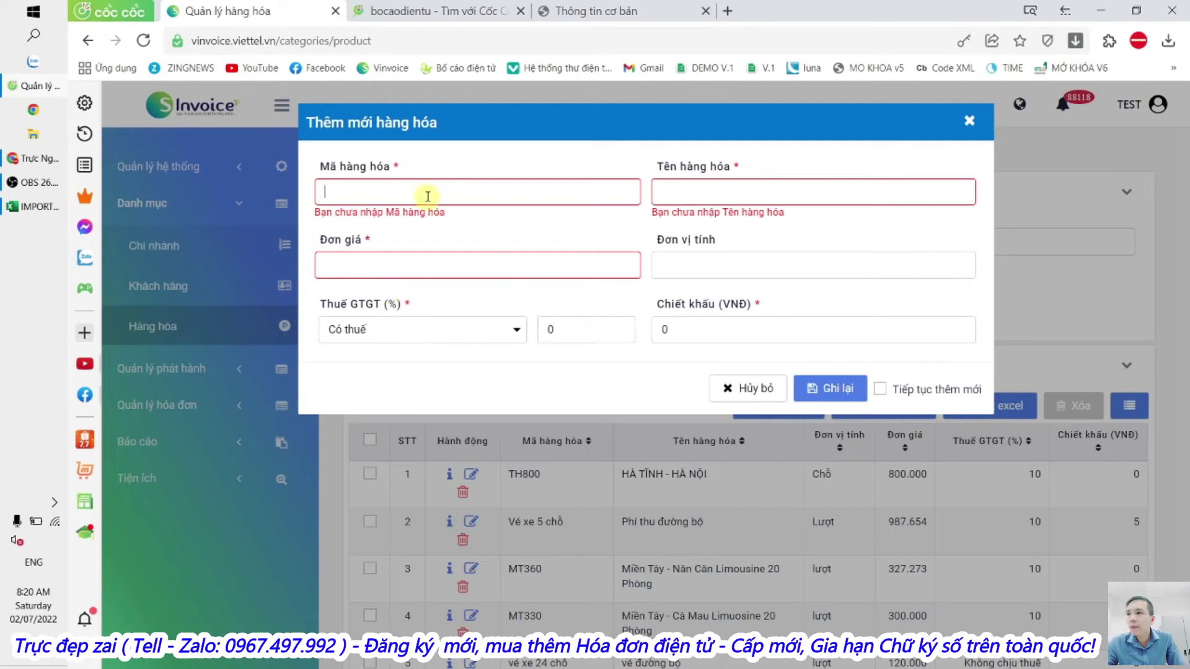
type("HH")
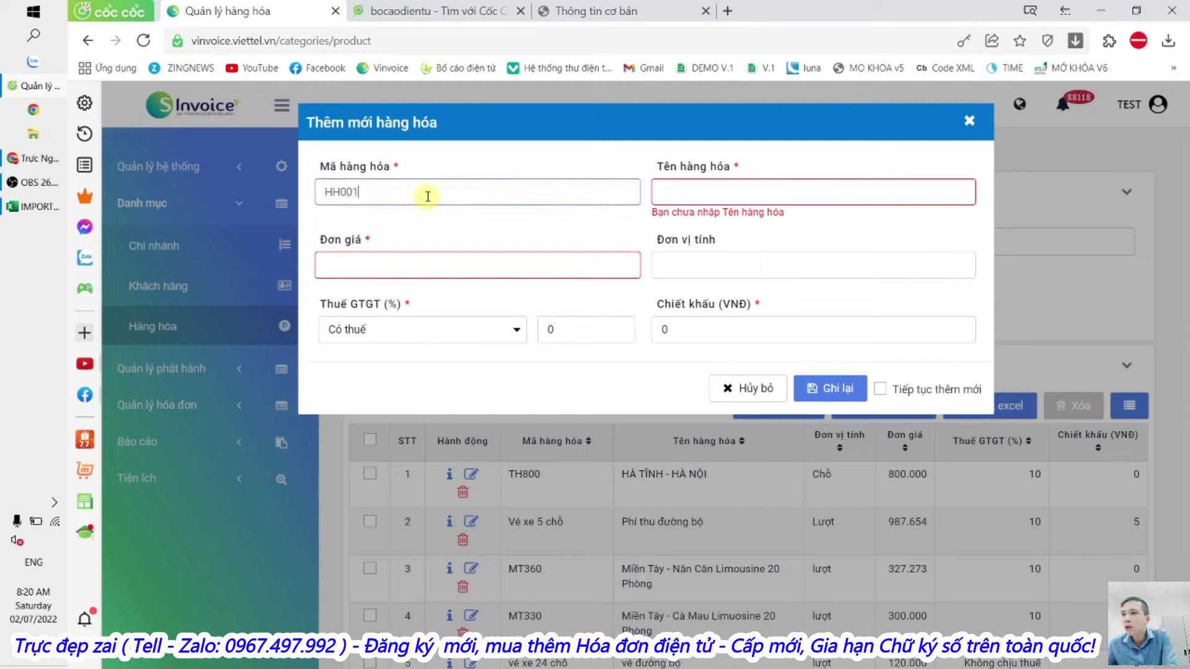
type("001")
left_click(675, 190)
type("Hàng hóa 1")
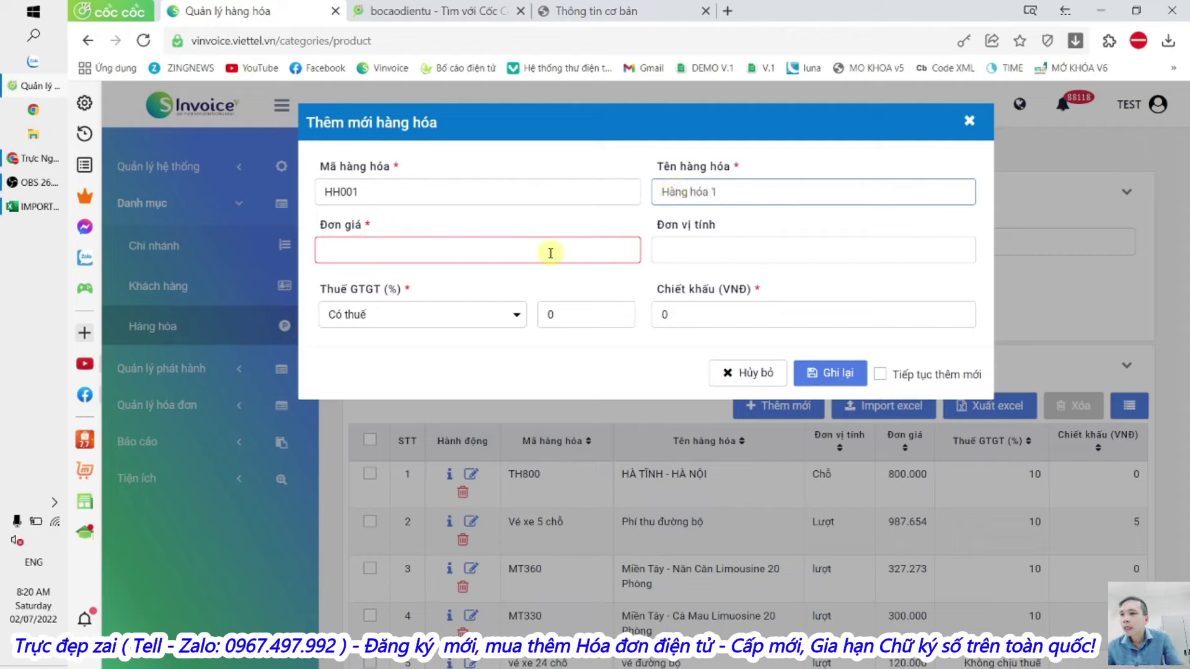
left_click(550, 252)
type("1.100.000")
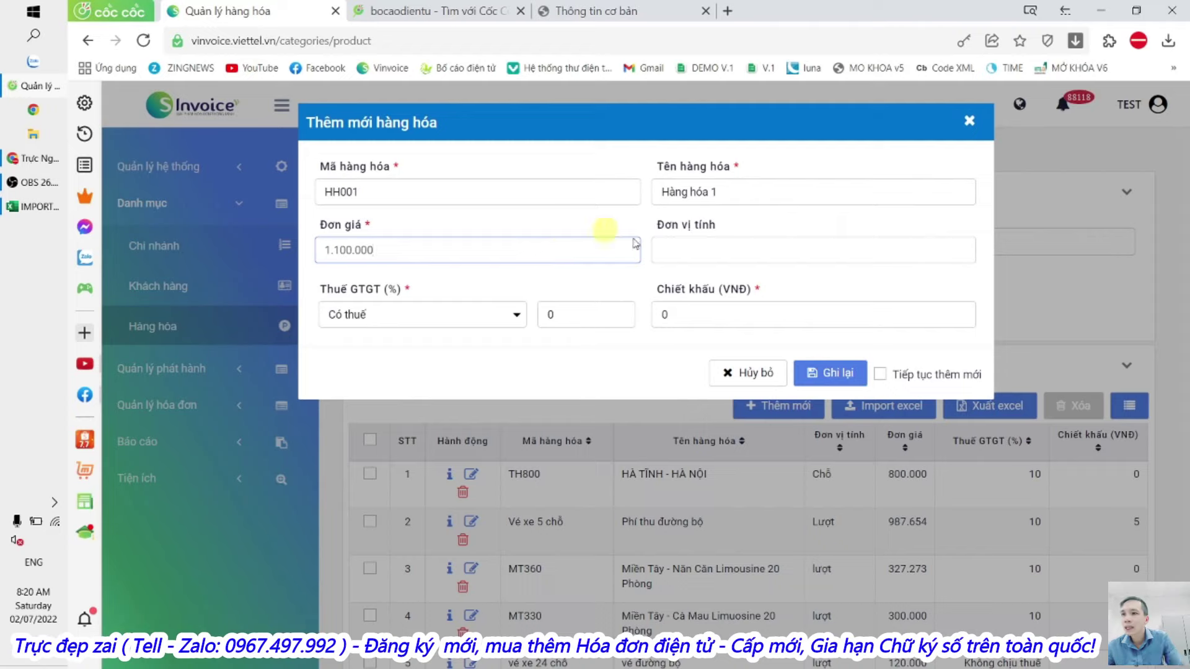
left_click(741, 262)
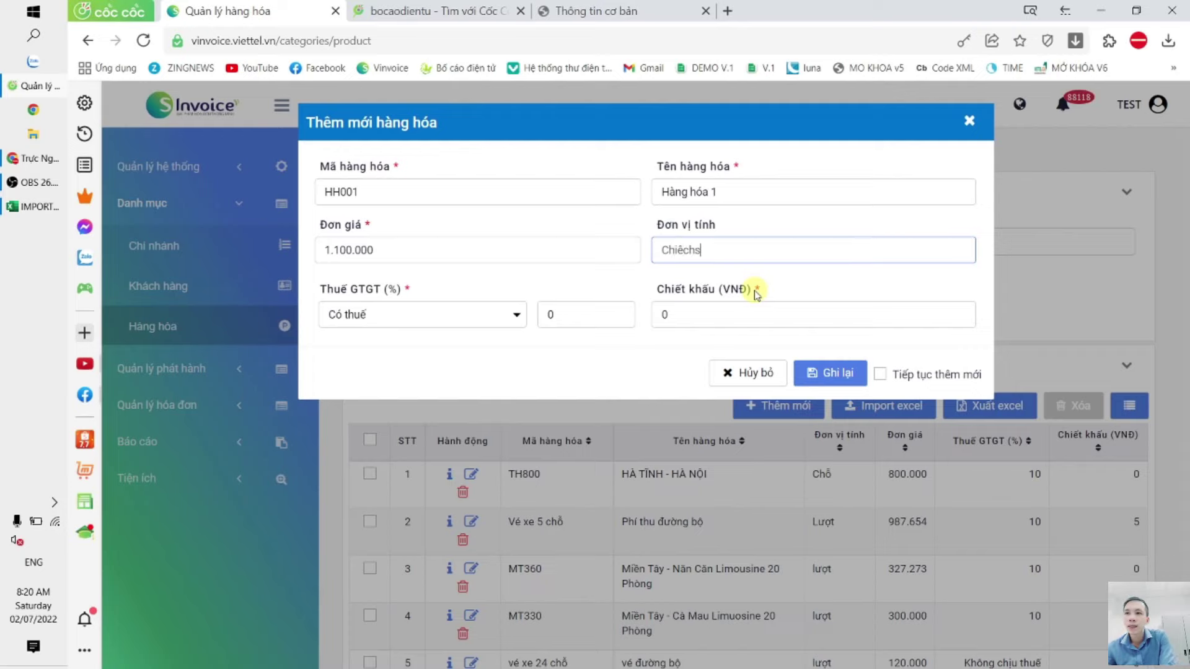
left_click(830, 373)
Step: Go to the issued invoices list under Quản lý hóa đơn
left_click(158, 389)
left_click(159, 422)
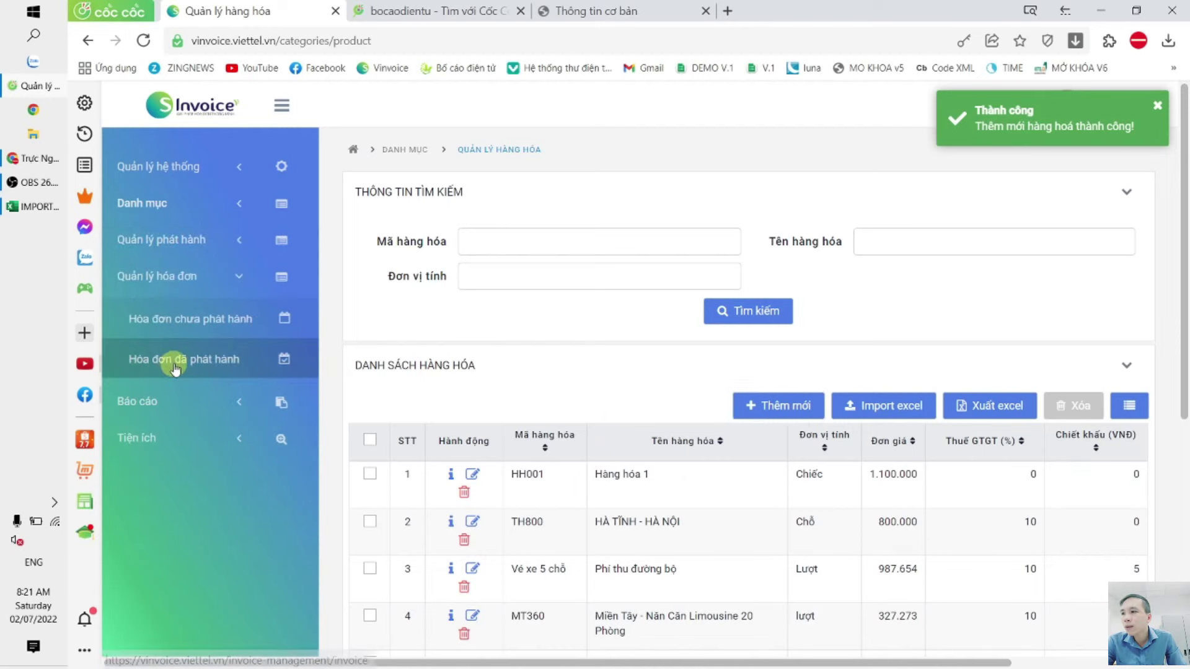
left_click(172, 361)
Step: Start a new invoice for a buyer not taking an invoice, with Hàng hóa 1 (HH001) on line 1
left_click(797, 434)
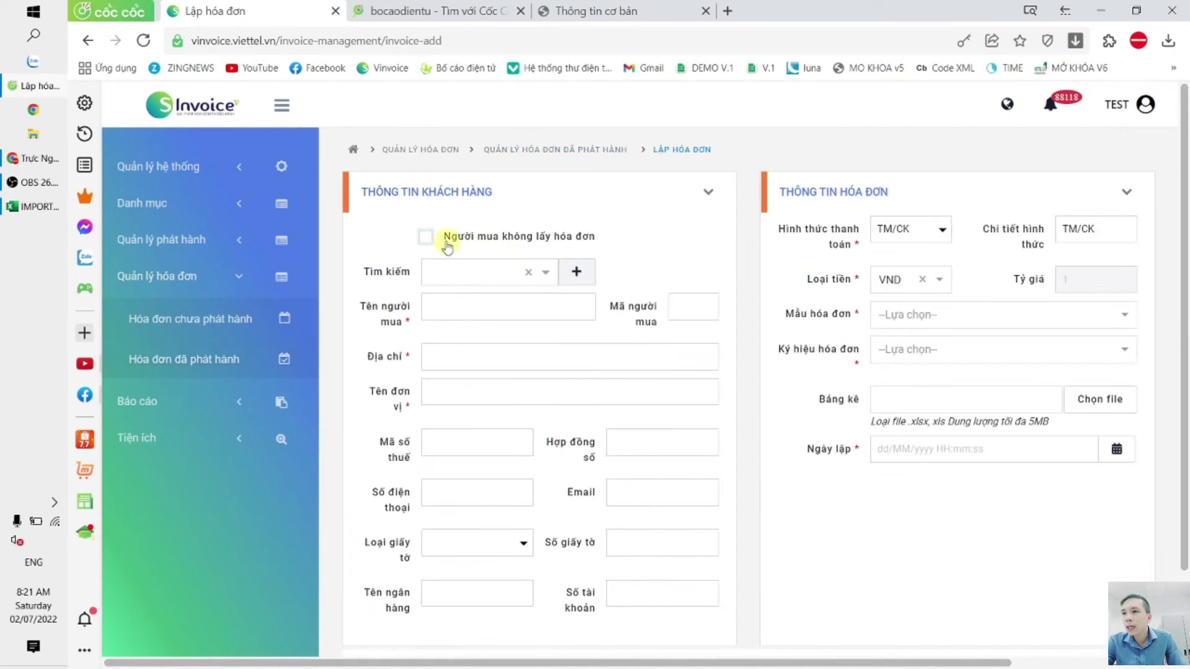
left_click(426, 237)
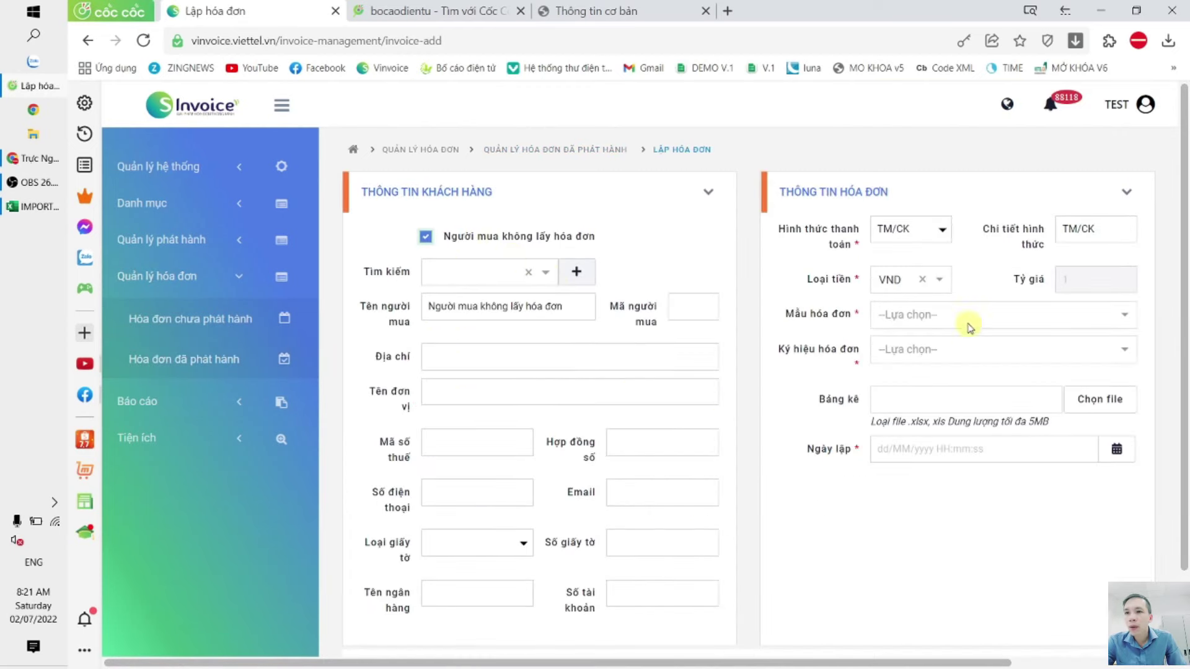
left_click(967, 314)
scroll(534, 394, "down", 9)
left_click(511, 380)
type("HH001")
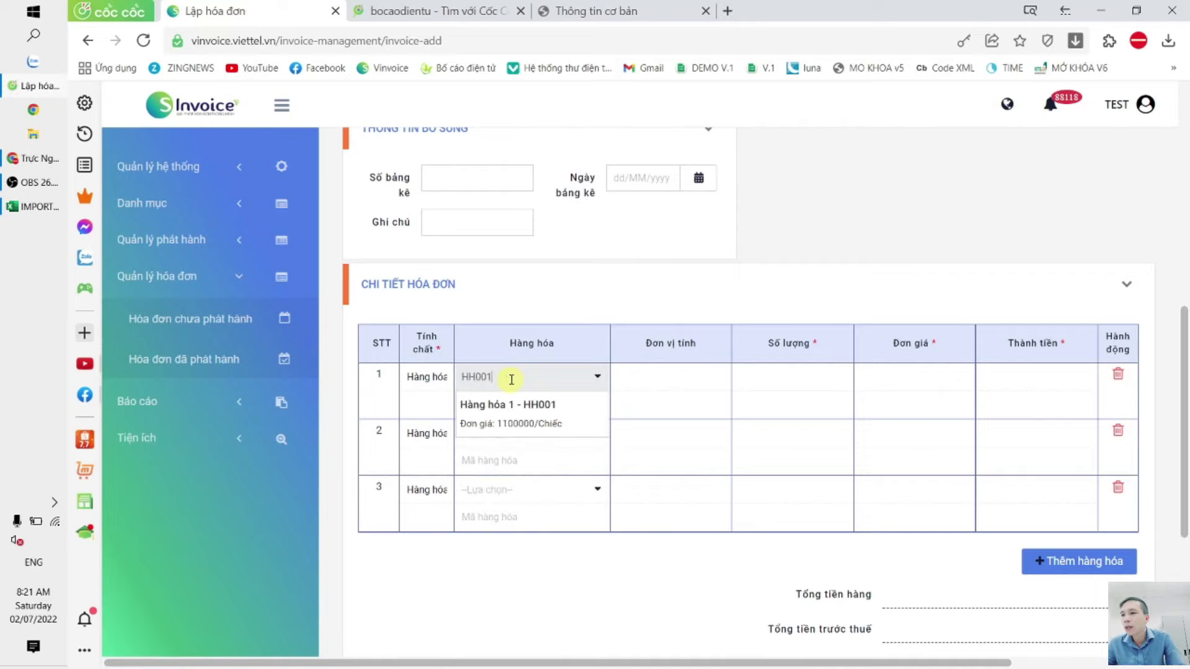
left_click(521, 406)
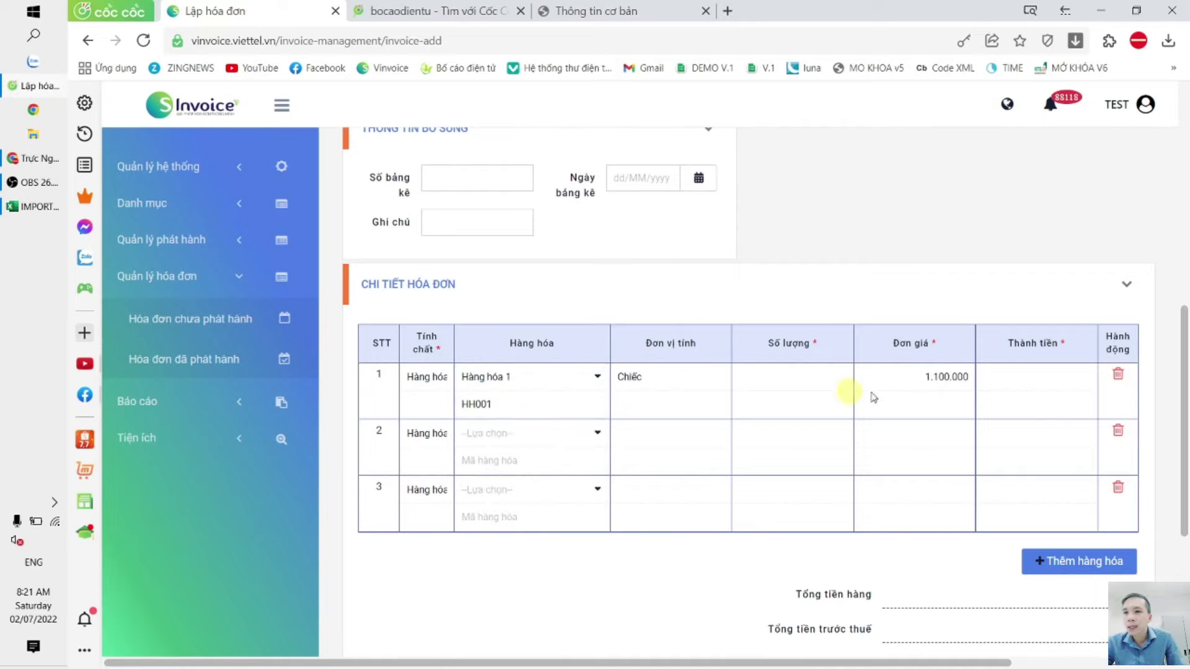
Step: Set line 1's unit price to 1.200.000 and quantity to 100, totalling 120.000.000
left_click(904, 380)
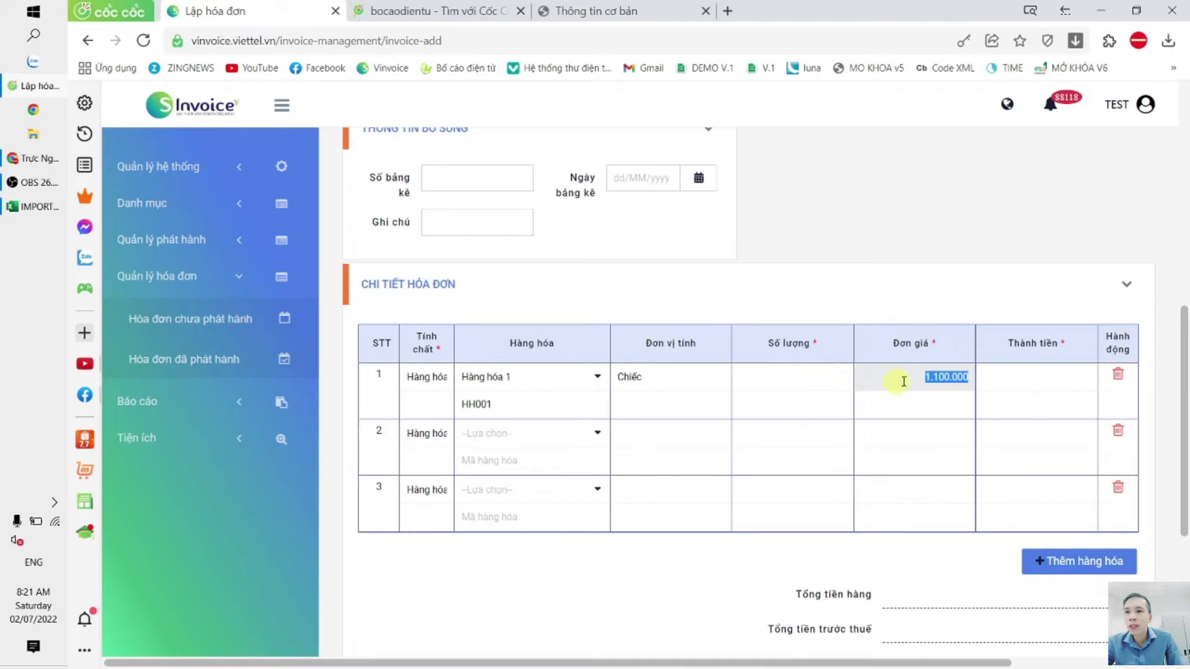
type("1.200.000")
left_click(936, 273)
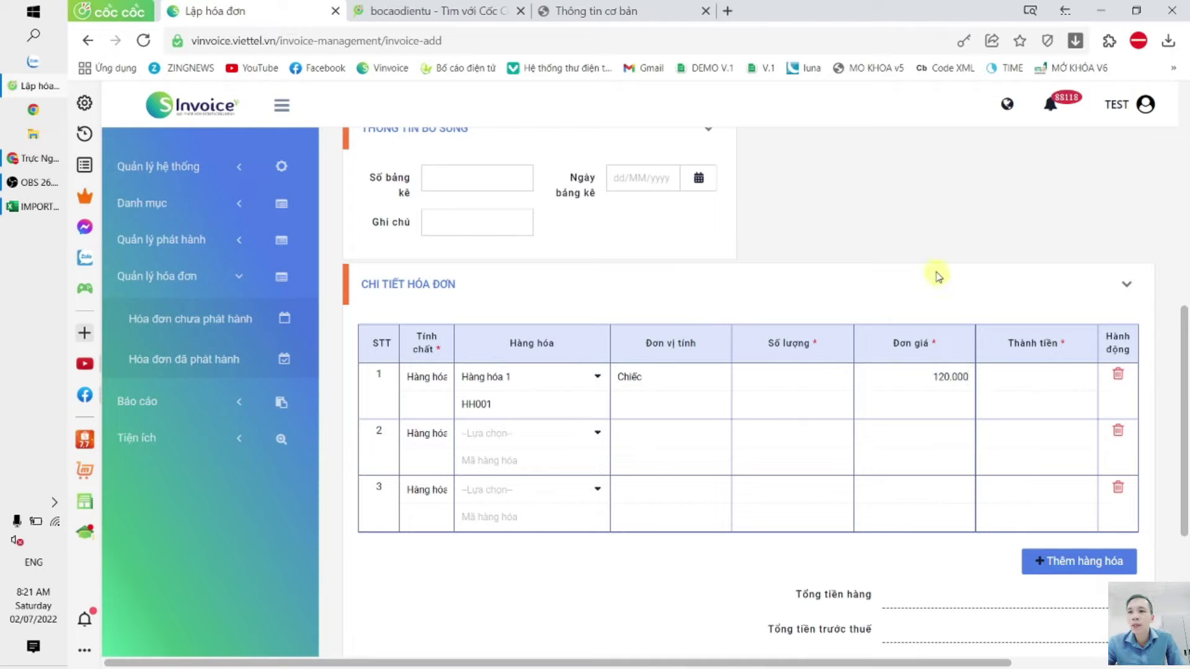
left_click(800, 387)
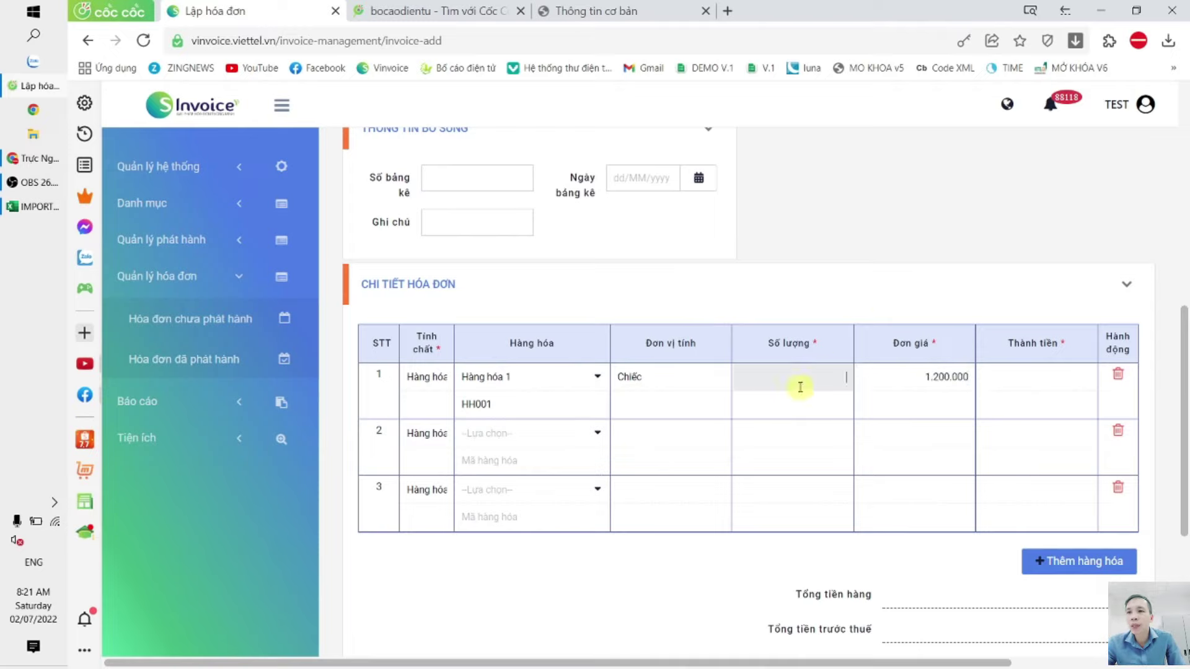
type("0")
left_click(913, 282)
scroll(999, 335, "down", 3)
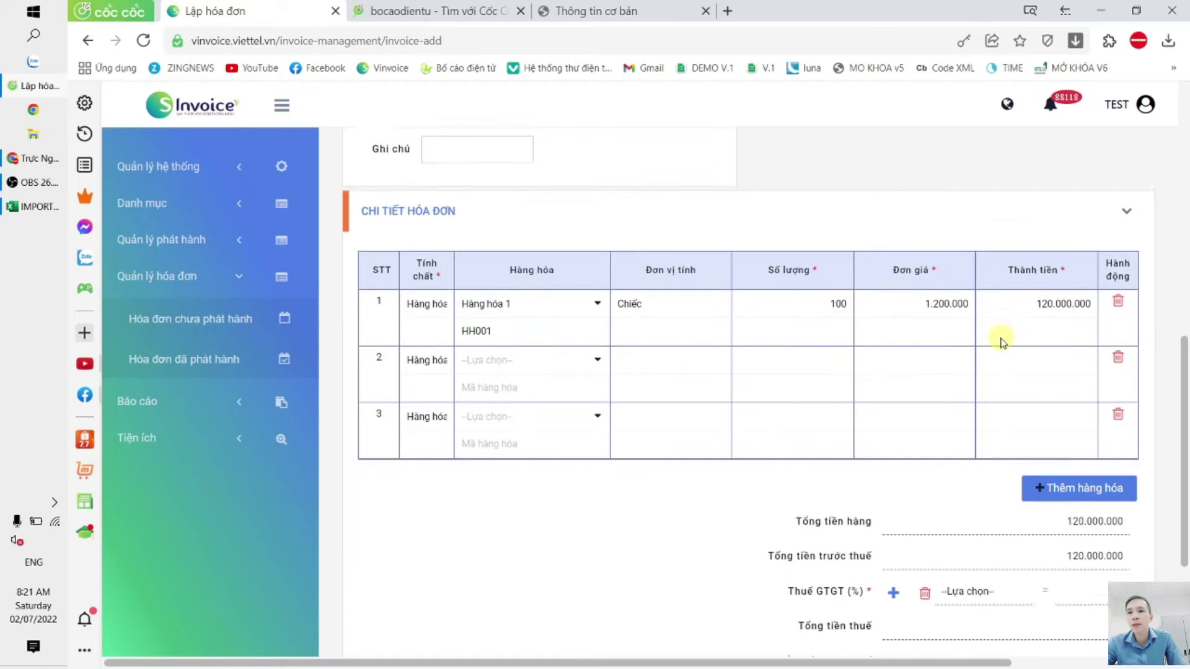
scroll(988, 356, "down", 2)
scroll(985, 377, "up", 8)
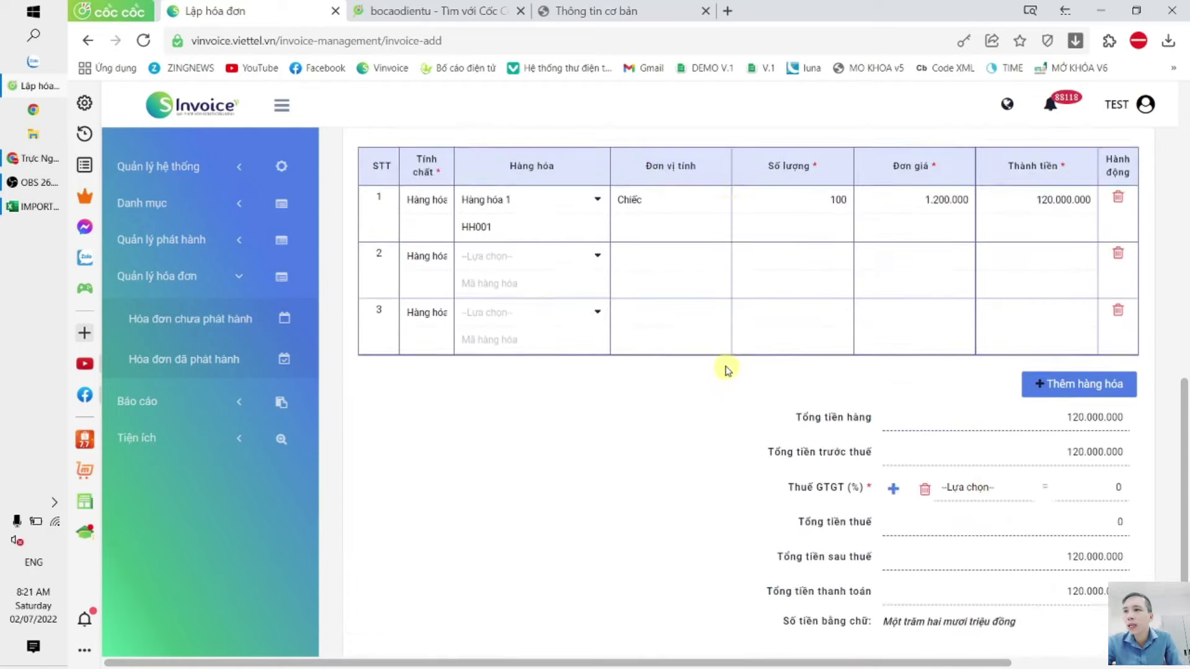
scroll(771, 337, "up", 2)
scroll(770, 337, "down", 3)
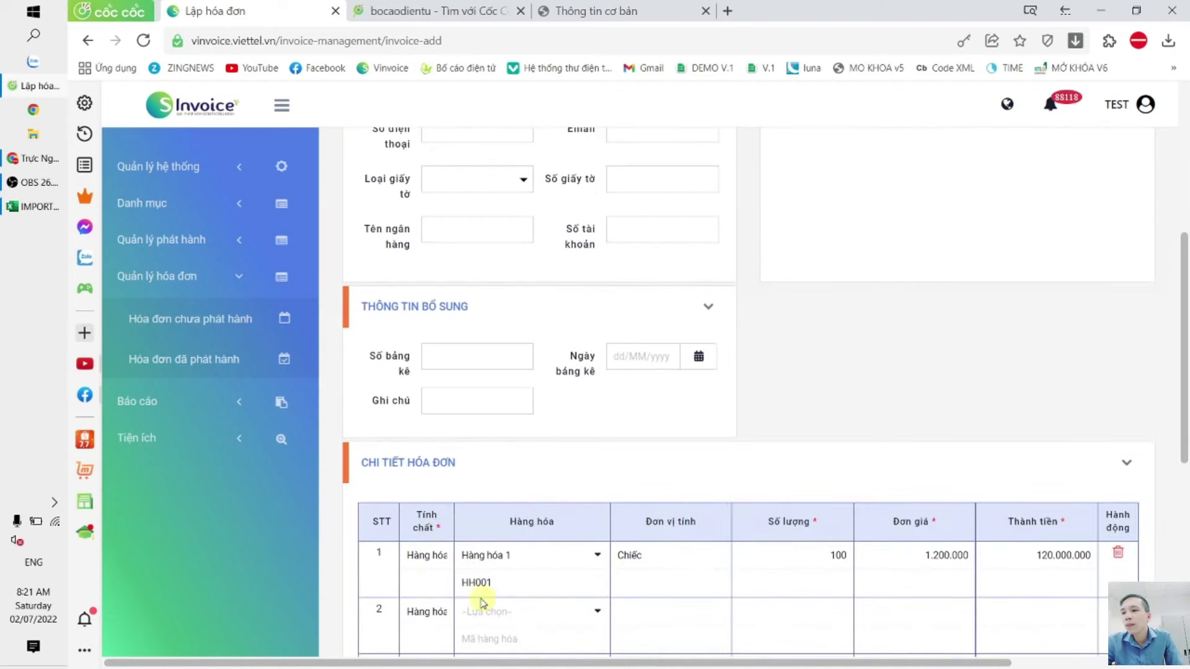
left_click(179, 211)
left_click(267, 326)
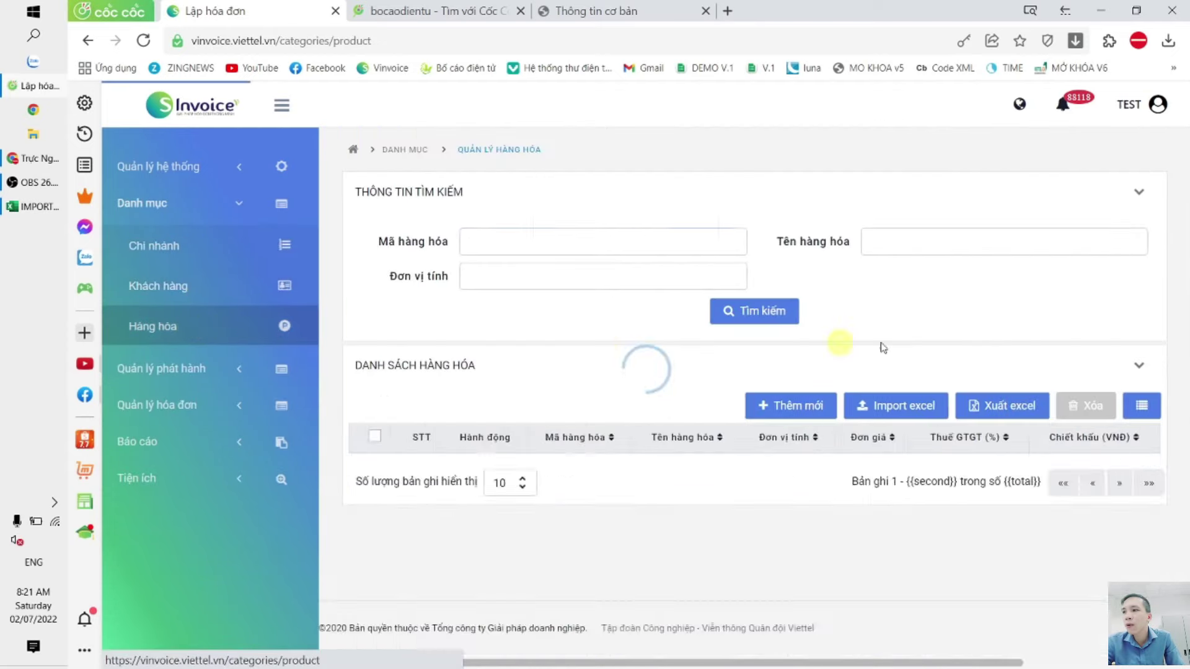
left_click(808, 414)
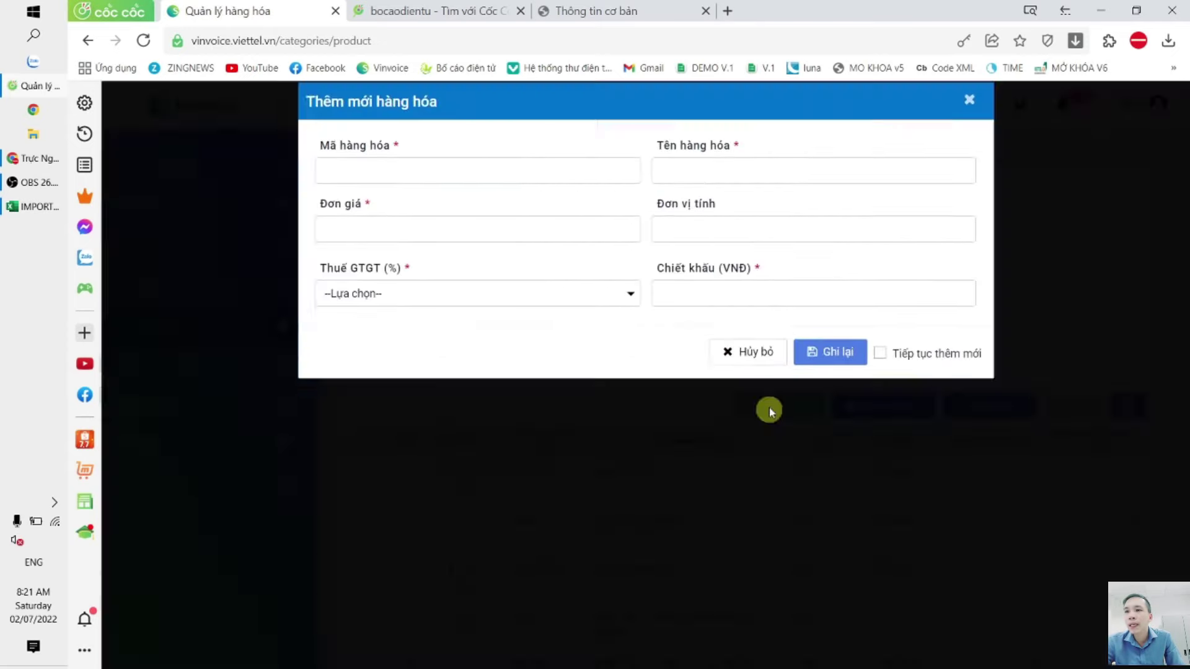
left_click(971, 119)
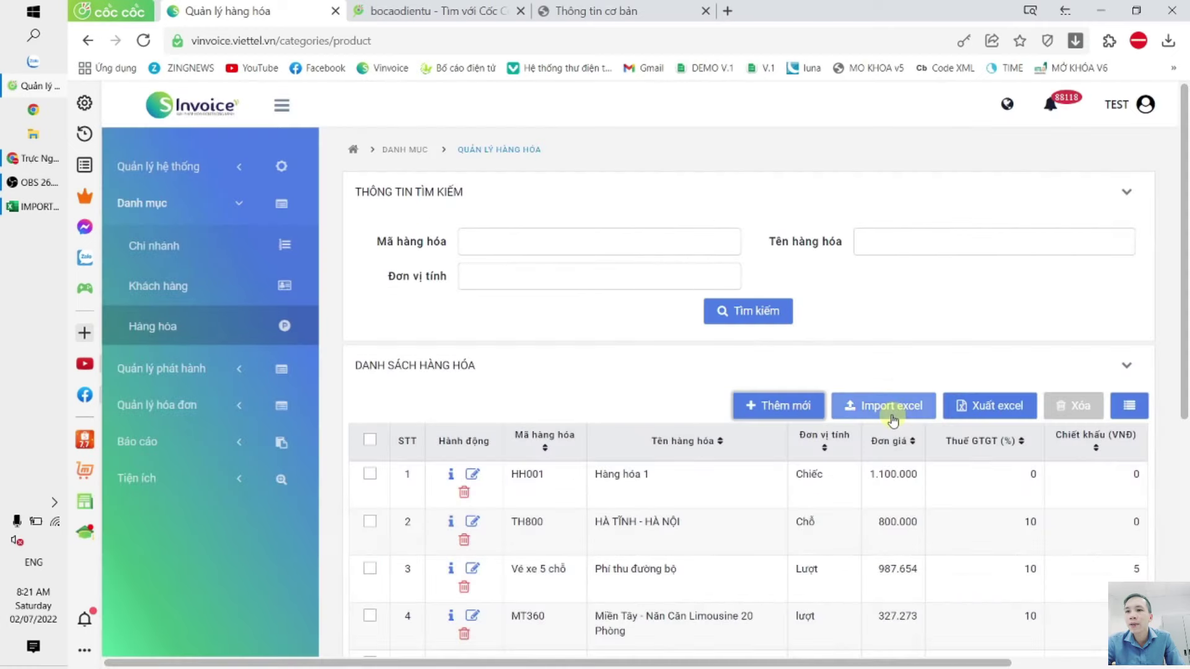
left_click(891, 405)
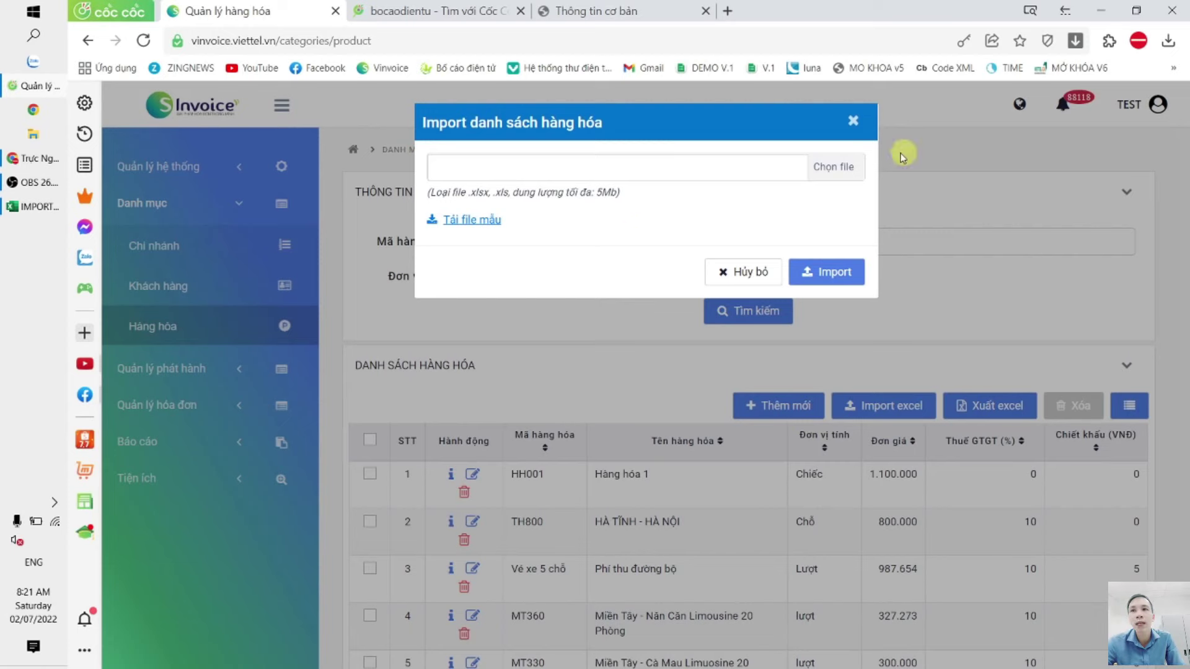
left_click(853, 123)
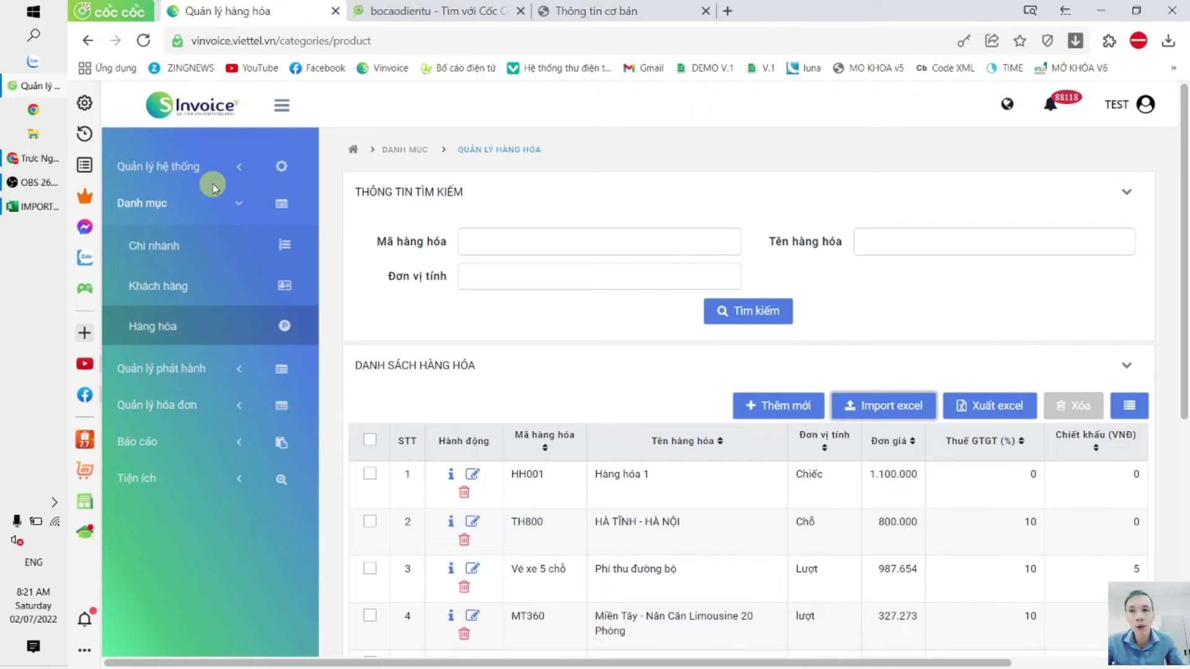
Step: Open Cấu hình doanh nghiệp and untick Sử dụng Phí, Lệ phí (NĐ123)
left_click(204, 185)
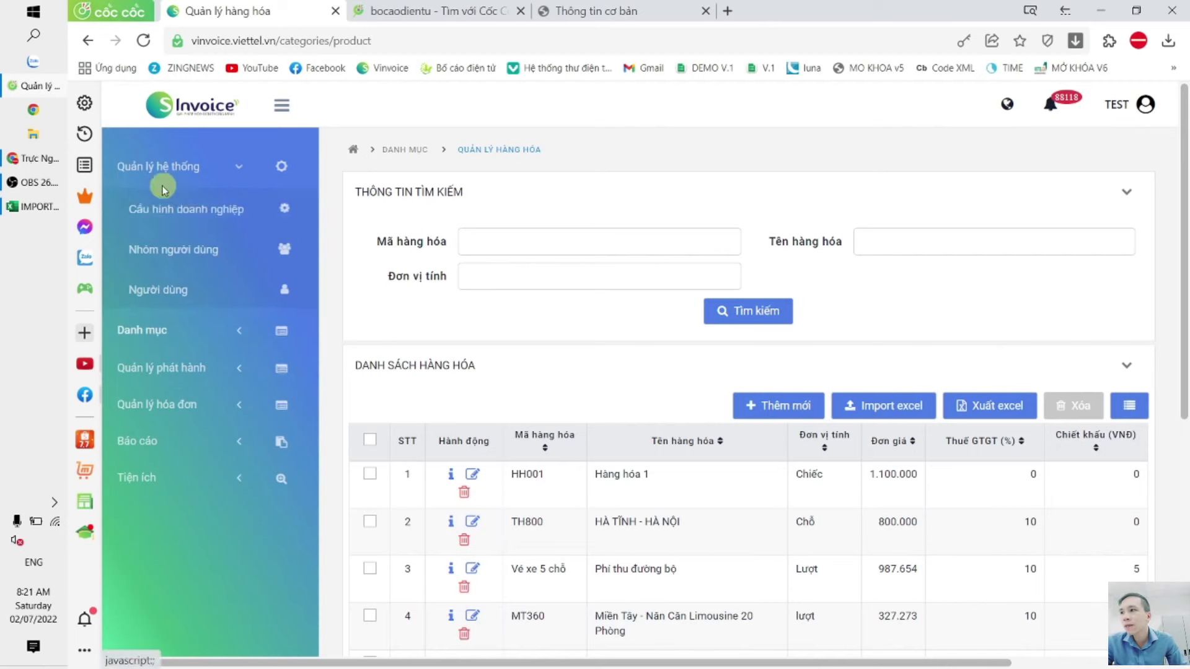
left_click(232, 204)
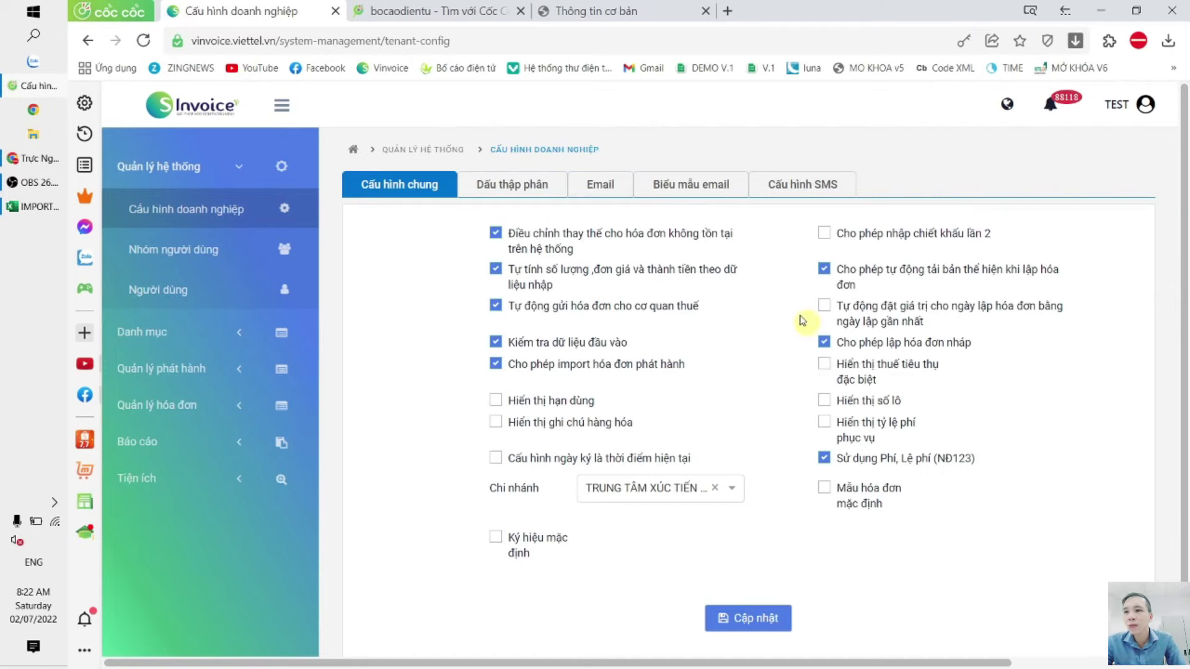
left_click(825, 459)
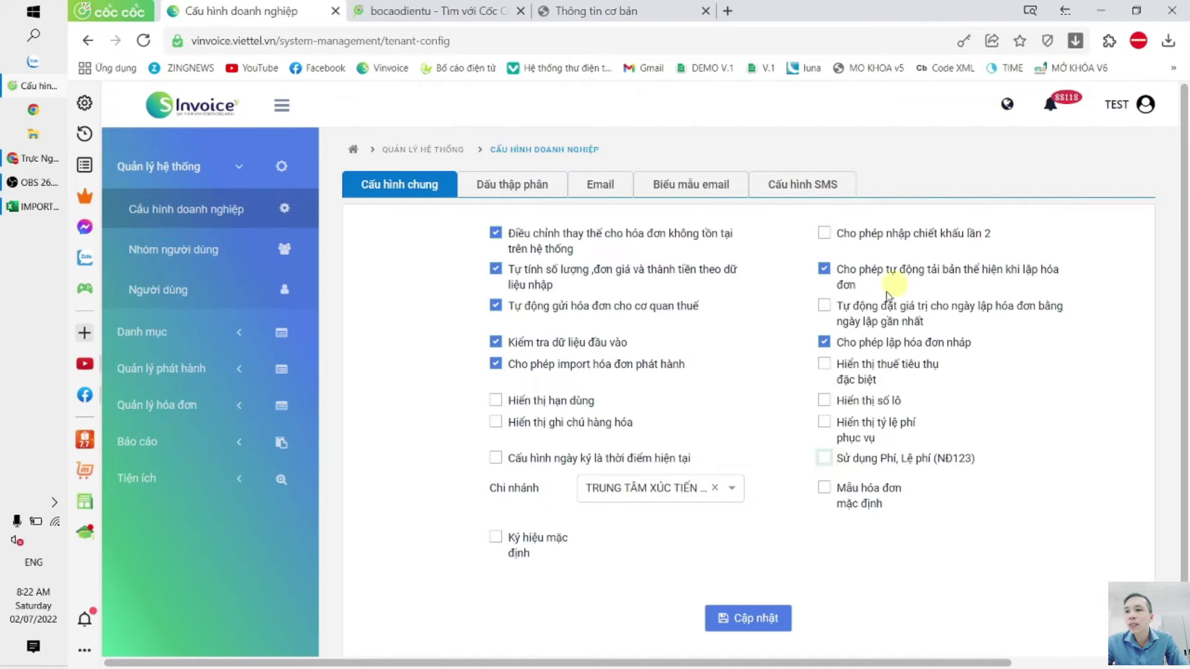